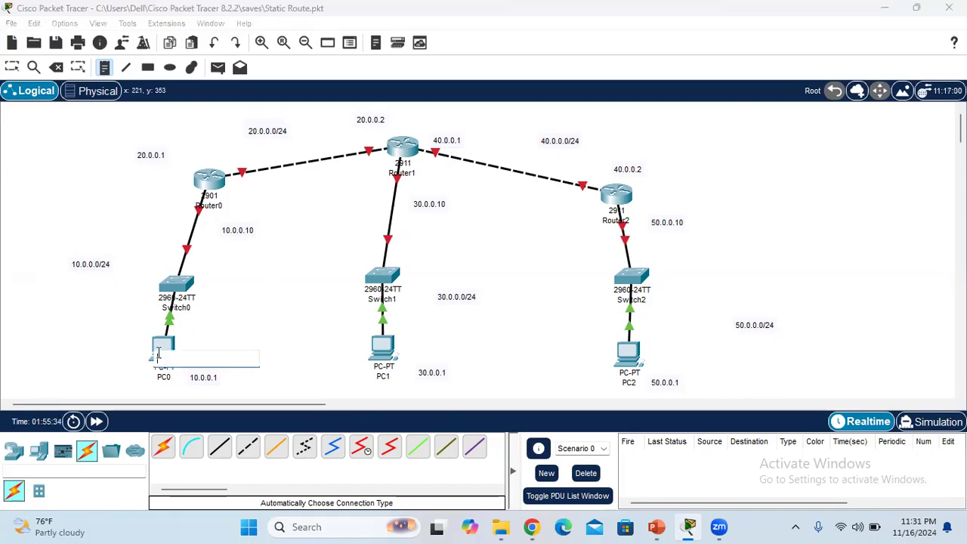
Assign PC0 the static IPv4 address 10.0.0.1 with subnet mask 255.0.0.0
click(18, 68)
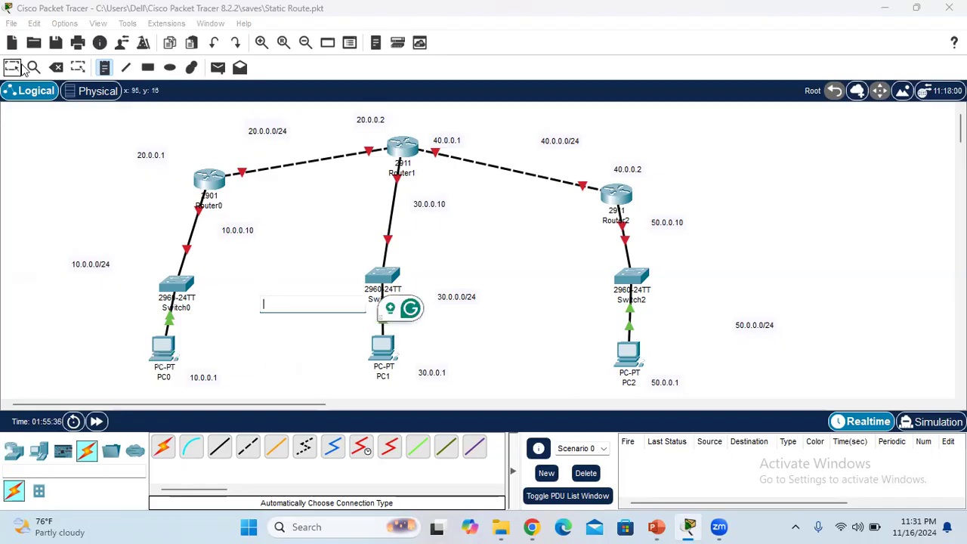
click(164, 346)
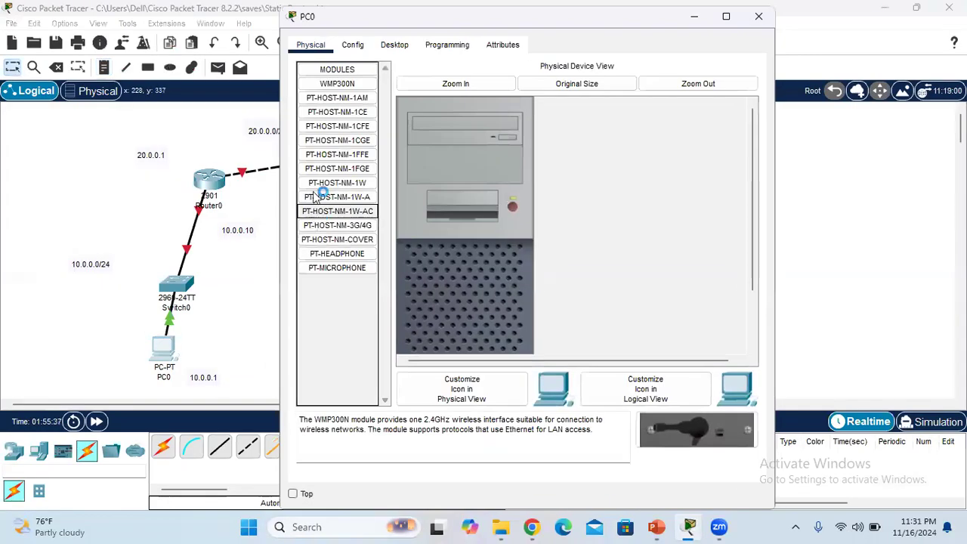
click(394, 45)
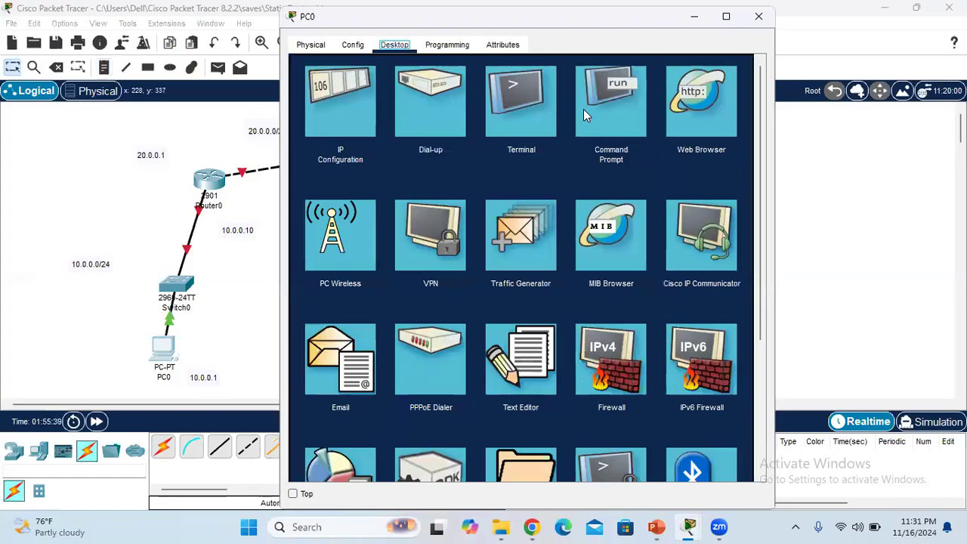
click(338, 100)
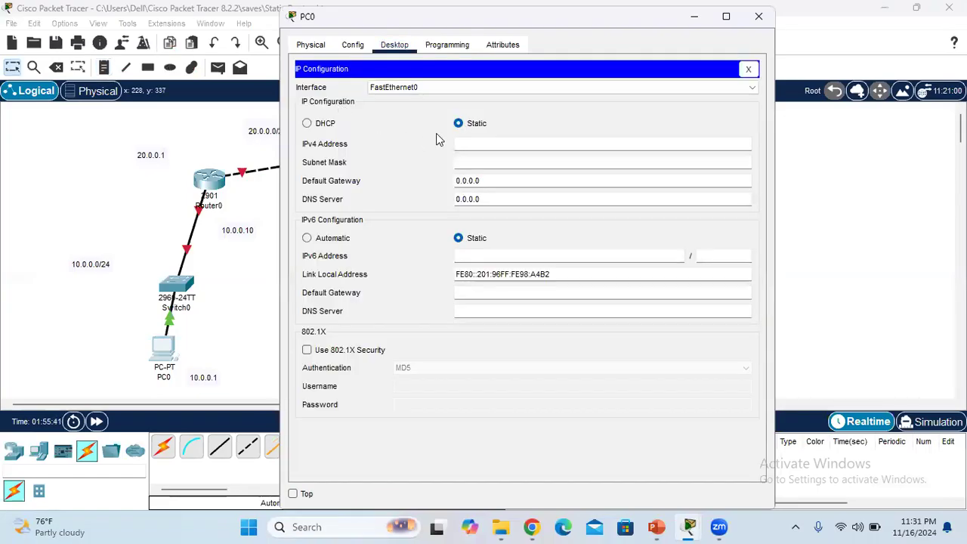
click(478, 150)
text(10.0.0.1)
click(476, 161)
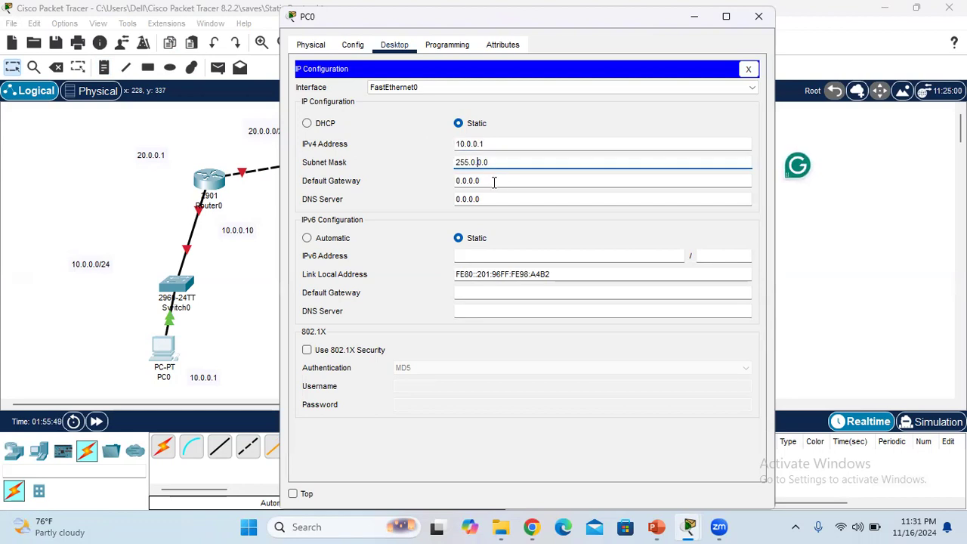
Set PC0's IPv4 default gateway to 10.0.0.10, matching the label beside Router0's LAN link, and return to the topology
drag(487, 181, 450, 187)
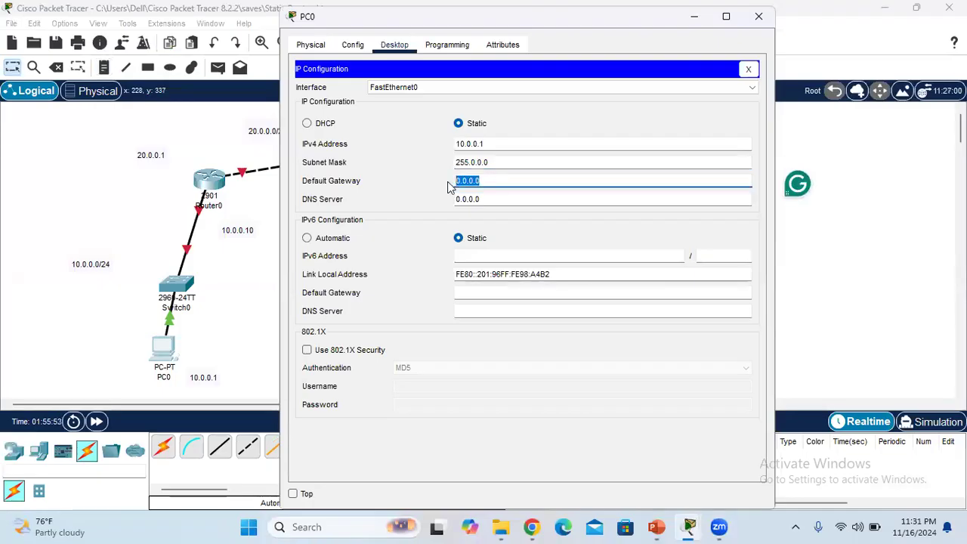
key(BackSpace)
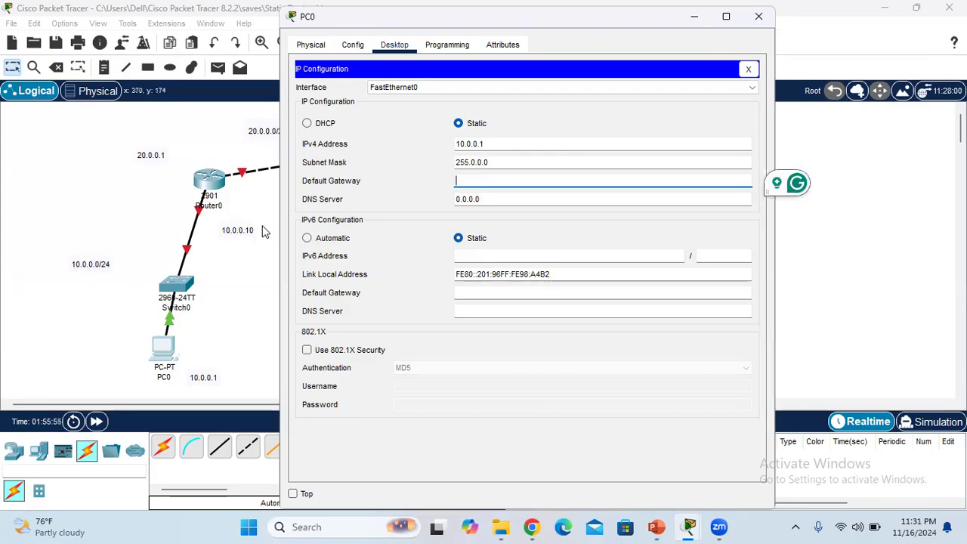
click(235, 231)
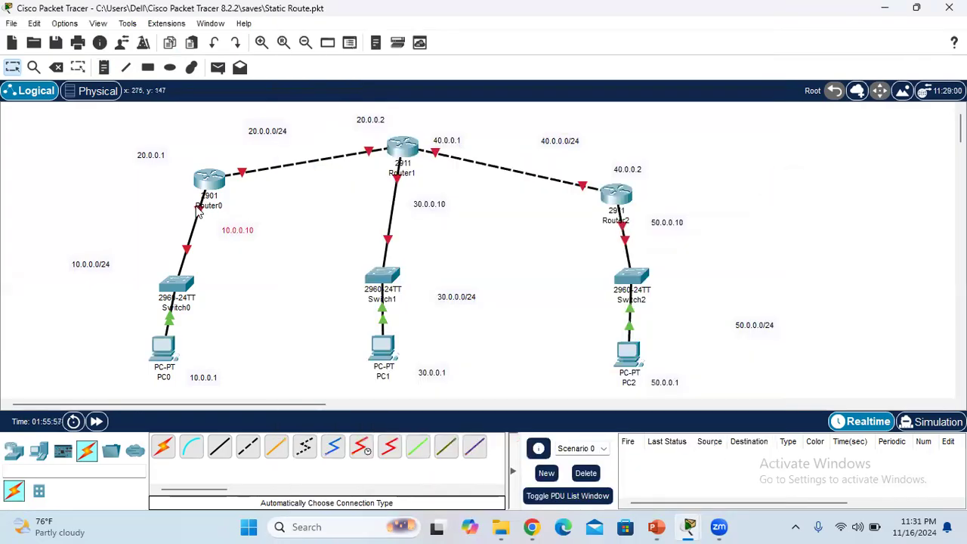
mouse_move(199, 213)
mouse_move(687, 526)
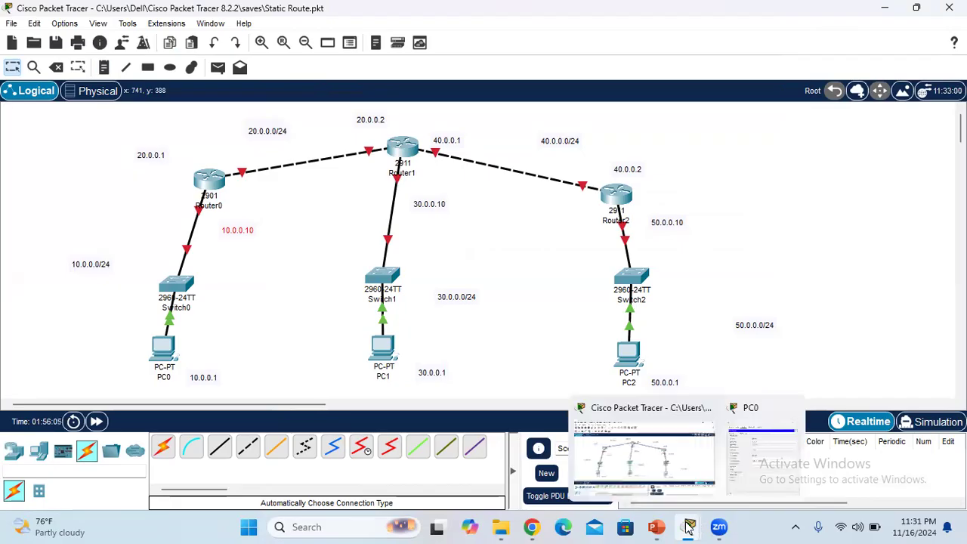
click(761, 453)
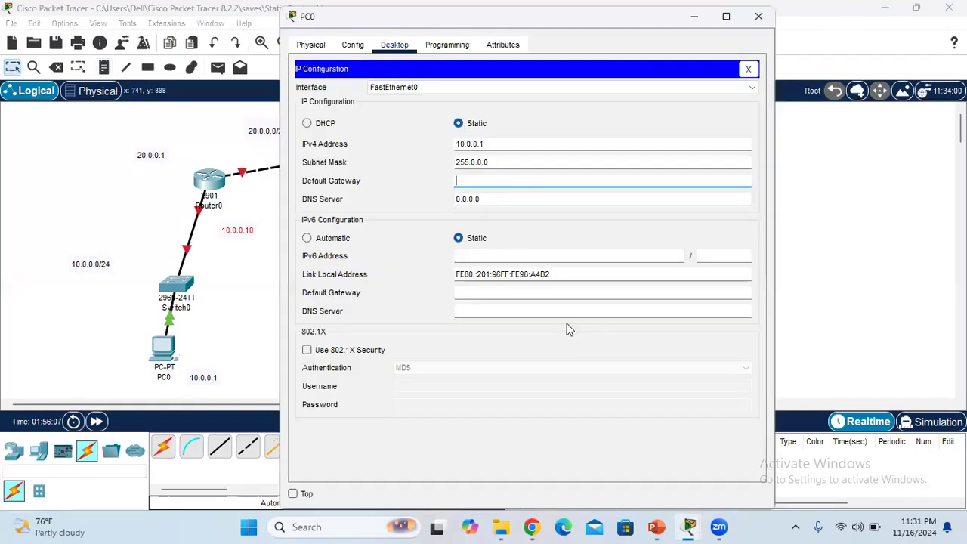
click(488, 182)
text(10.)
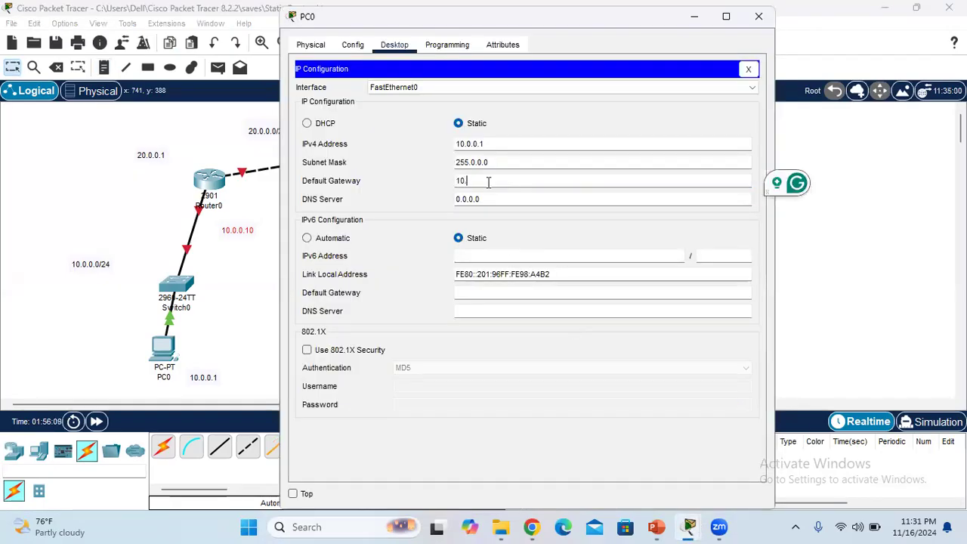
text(0)
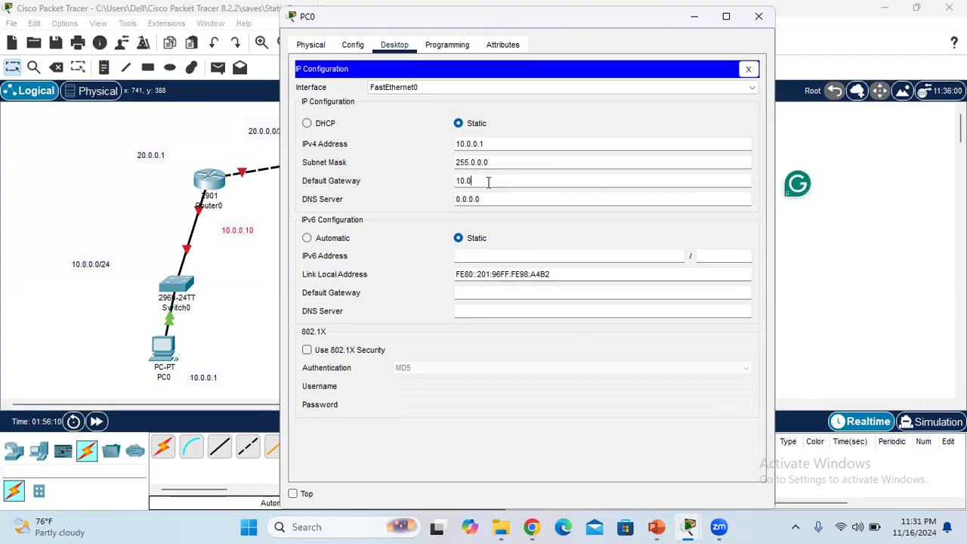
text(.0.0)
key(BackSpace)
text(10)
click(130, 249)
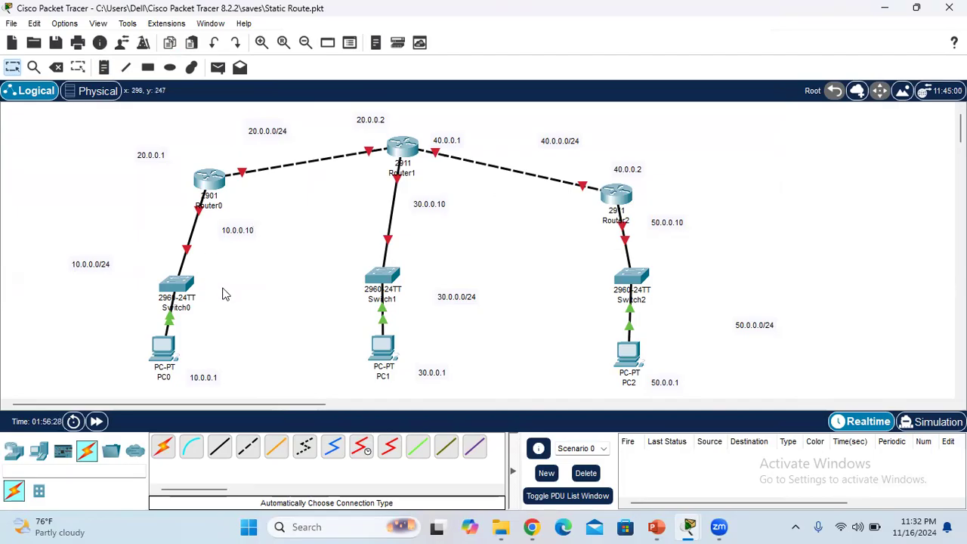
Assign PC1 the static IPv4 address 30.0.0.1 with subnet mask 255.0.0.0
click(387, 347)
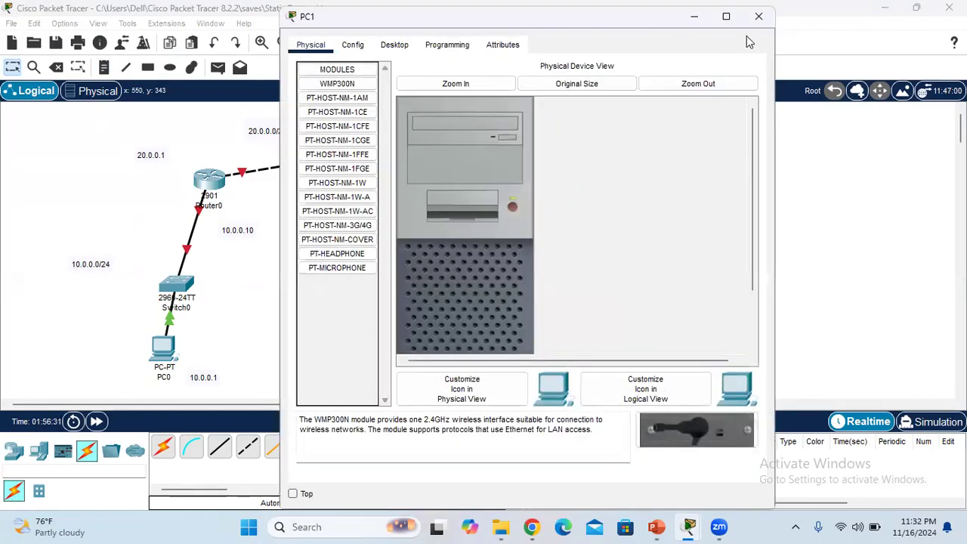
click(388, 46)
click(345, 131)
click(511, 142)
text(30)
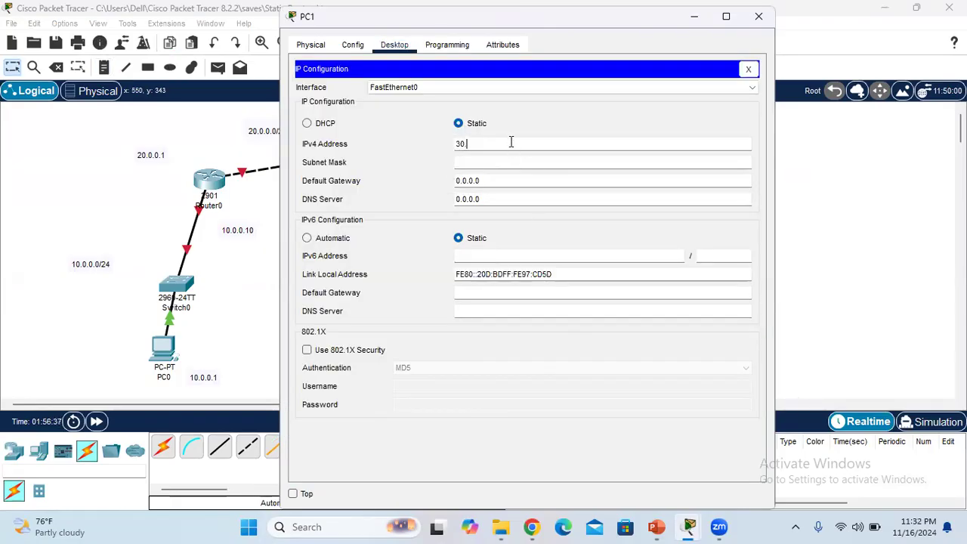
text(.0.0.1)
click(500, 163)
Set PC1's IPv4 default gateway to 30.0.0.10 and close its configuration window
click(502, 179)
key(BackSpace)
key(BackSpace)
key(BackSpace)
key(BackSpace)
key(BackSpace)
key(BackSpace)
key(BackSpace)
text(30)
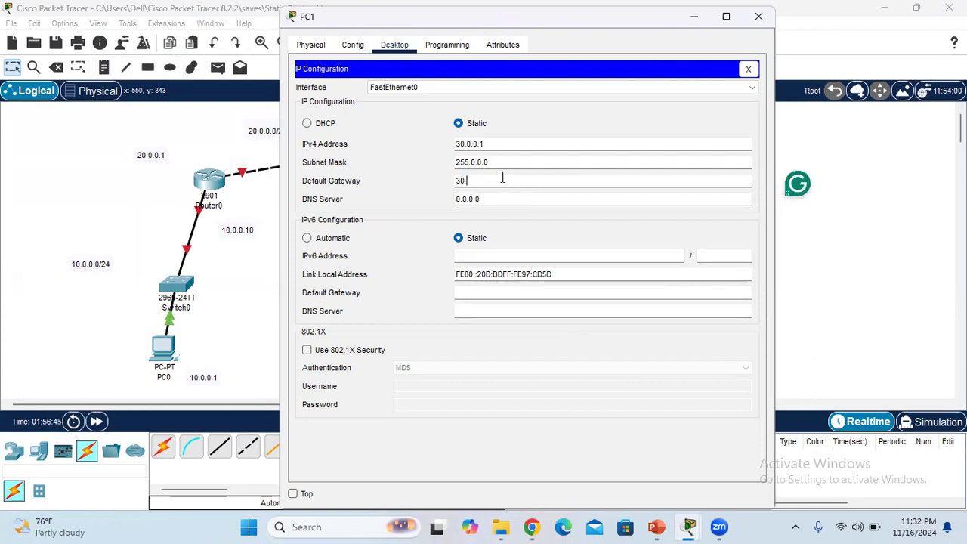
text(.0.0.10)
click(747, 69)
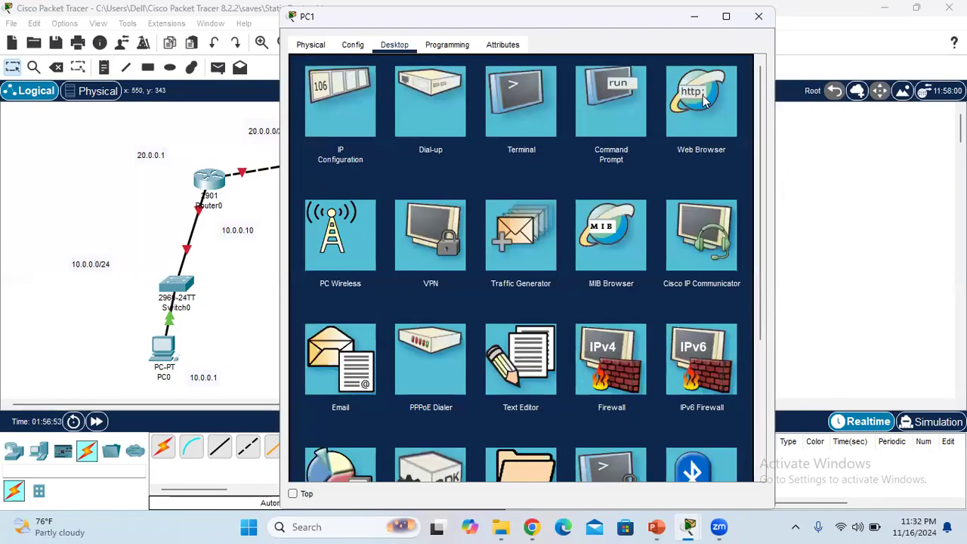
click(760, 21)
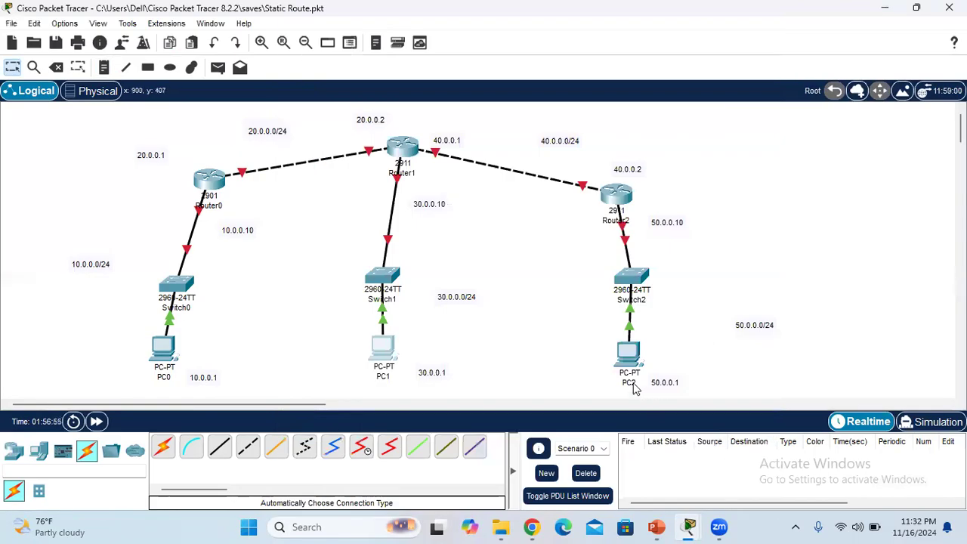
Assign PC2 the static IPv4 address 50.0.0.1 with subnet mask 255.0.0.0
click(627, 355)
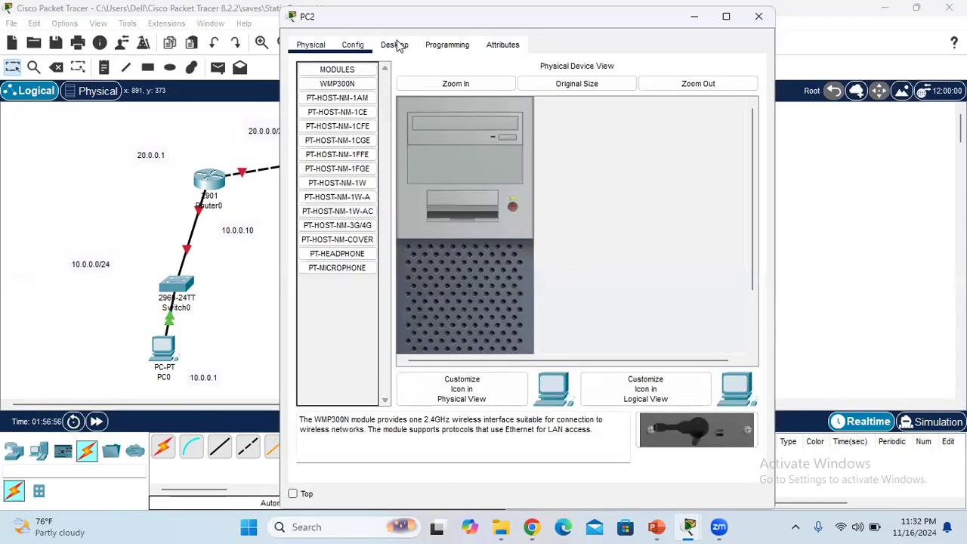
click(394, 44)
click(345, 117)
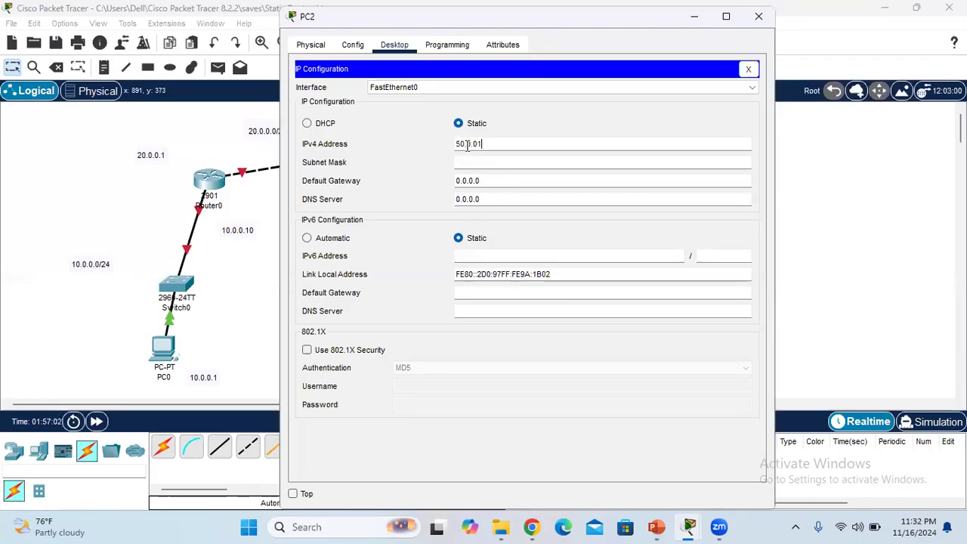
key(super+l)
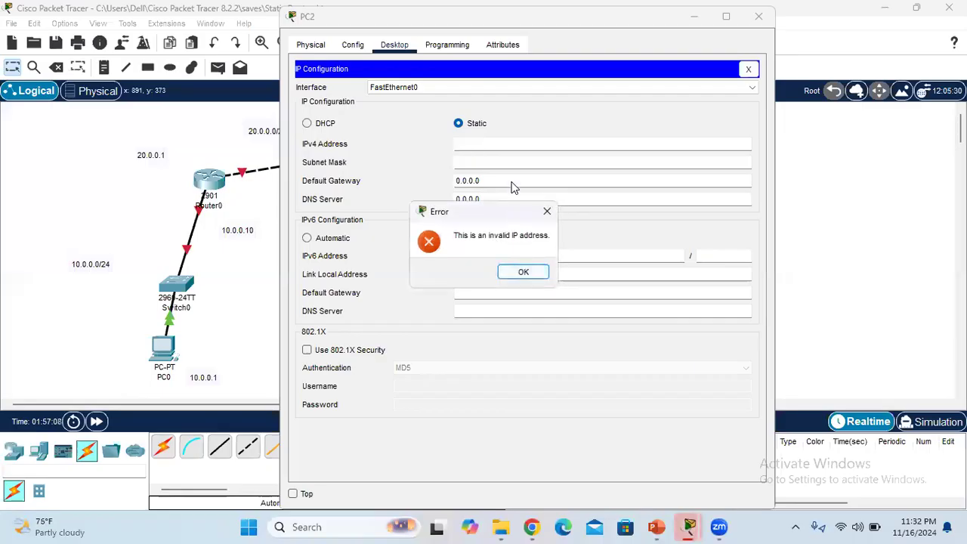
click(523, 272)
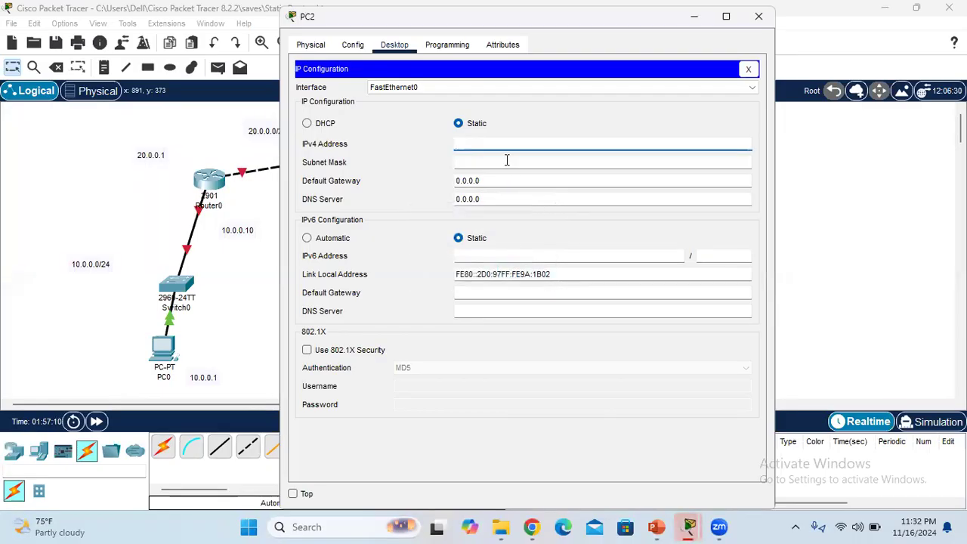
text(50.0.0.1)
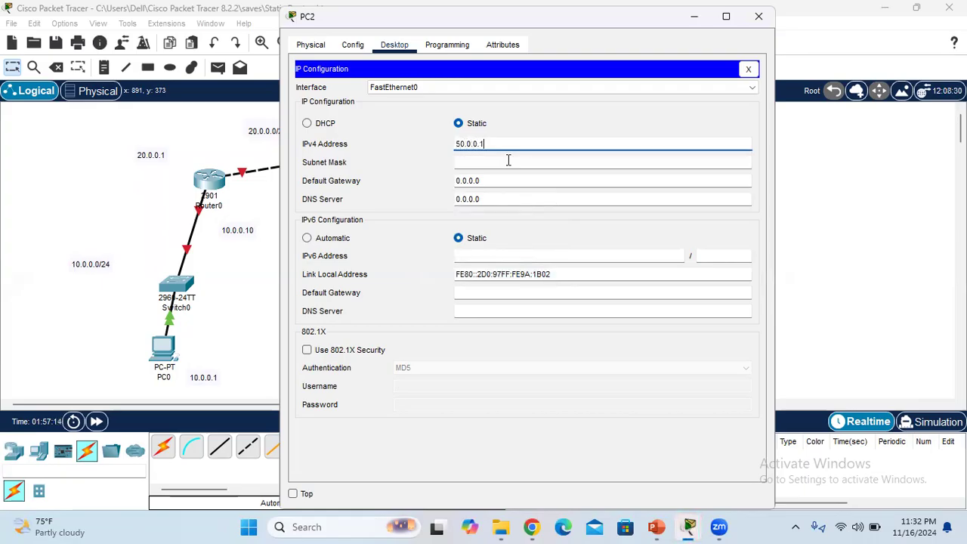
click(479, 166)
Set PC2's IPv4 default gateway to 50.0.0.10 and close its configuration window
click(504, 179)
key(BackSpace)
key(BackSpace)
key(BackSpace)
key(BackSpace)
key(BackSpace)
text(50.0.0.10)
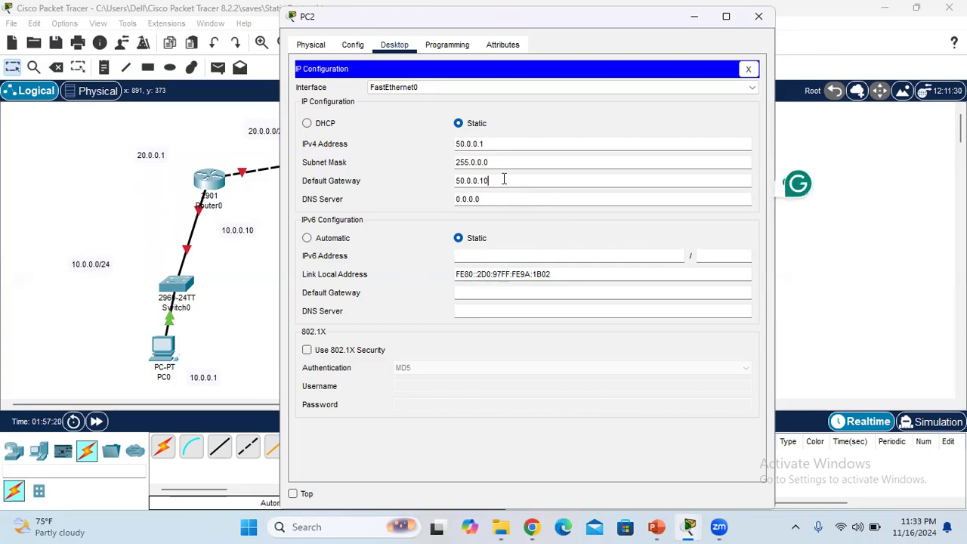
click(748, 70)
click(758, 16)
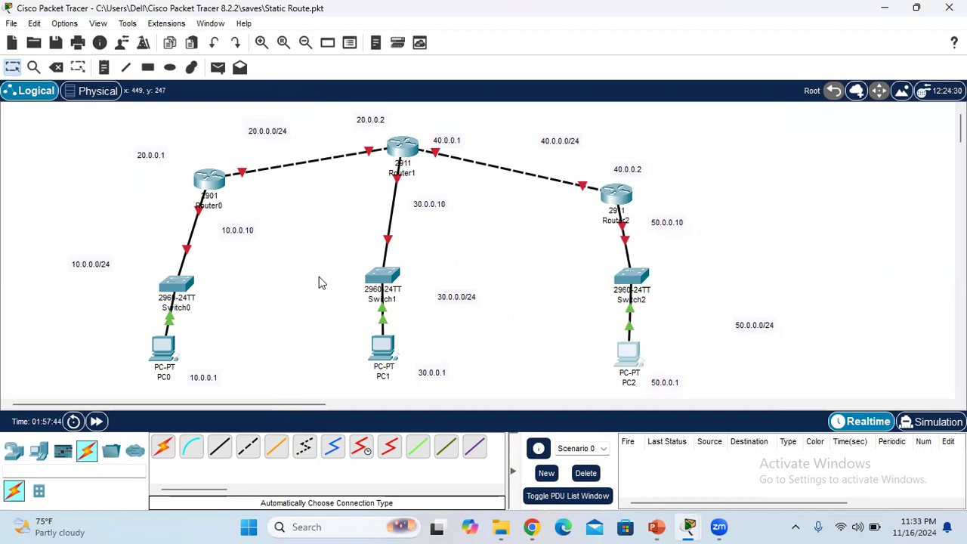
Detach the Switch0 cable's end from Router0 and reconnect it to Router0's GigabitEthernet0/0 port
click(199, 210)
click(183, 281)
click(211, 183)
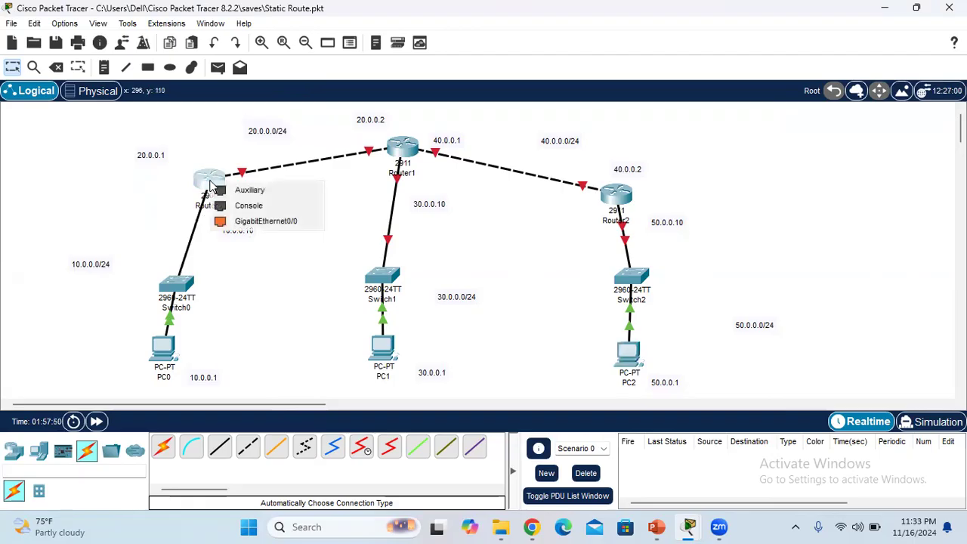
click(240, 220)
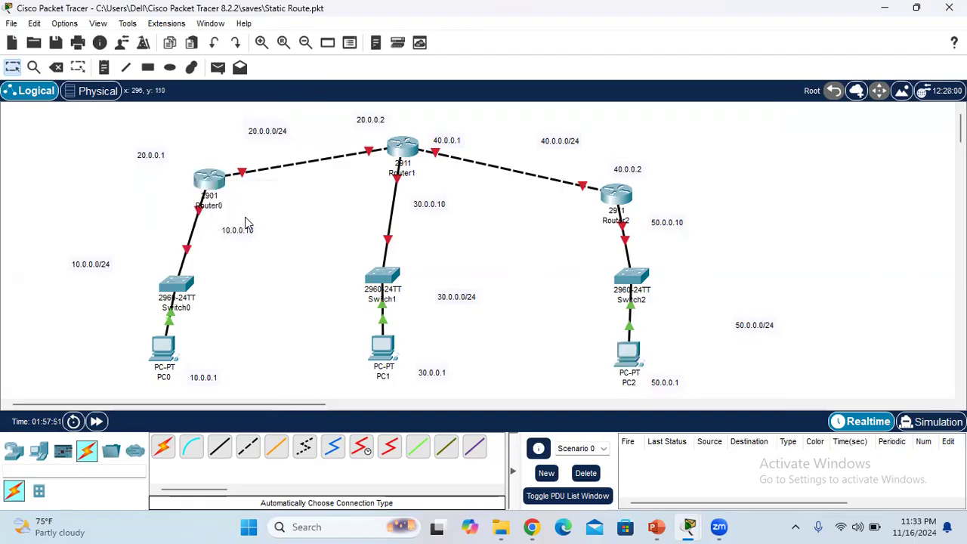
Open Router0's command line and decline the initial configuration dialog with "n" to reach the user prompt
click(209, 179)
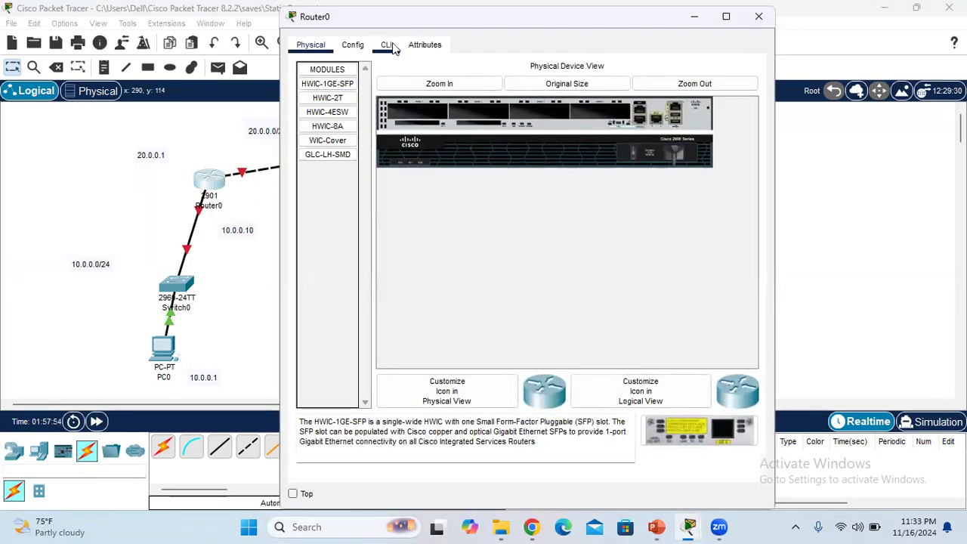
click(389, 46)
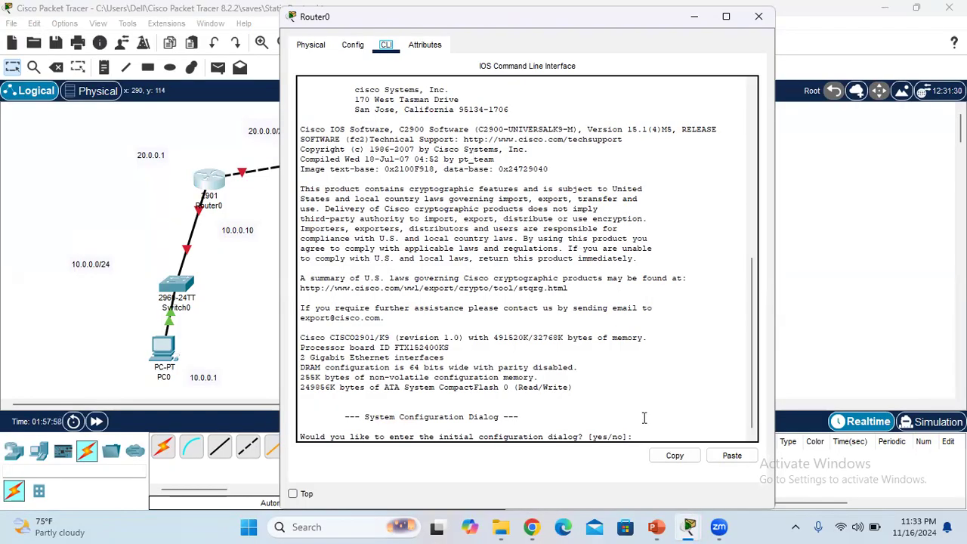
text(n)
key(Return)
key(Return)
key(Return)
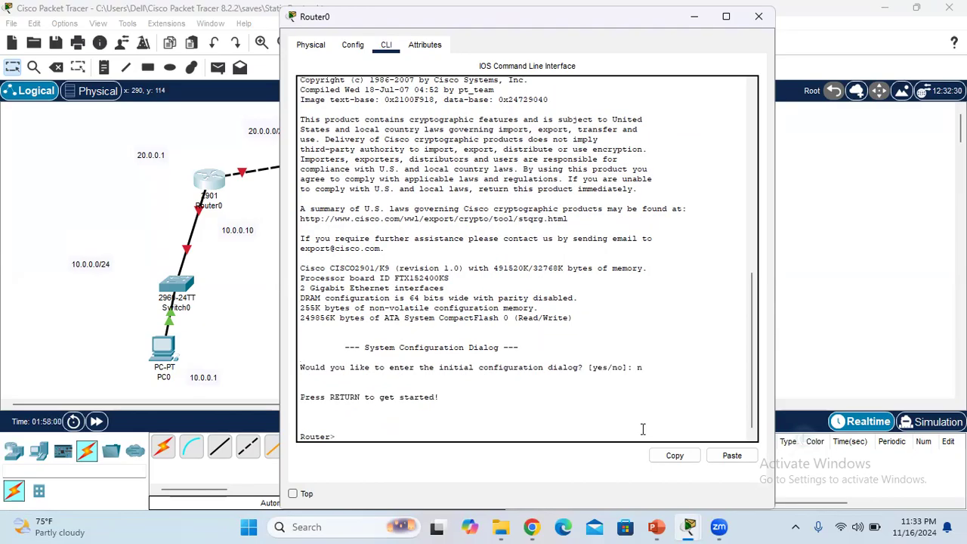
Enter privileged mode and global configuration mode on Router0 with the commands "en" and "config t"
text(en)
key(Return)
text(cond)
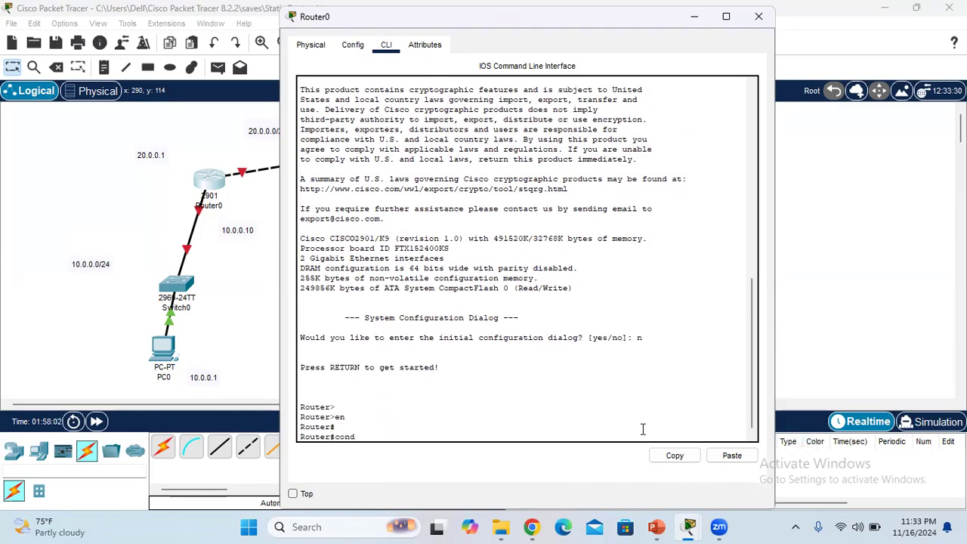
text(if)
key(BackSpace)
key(BackSpace)
key(BackSpace)
text(fig t)
key(Return)
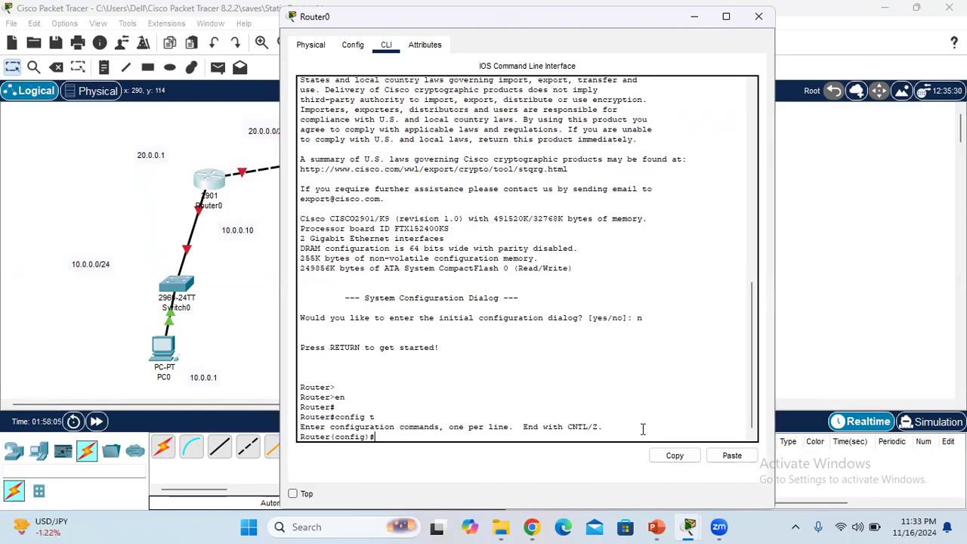
Set Router0's hostname to R1 using the command "hostname R1"
text(hostname R1)
key(Return)
key(Return)
key(Return)
key(Return)
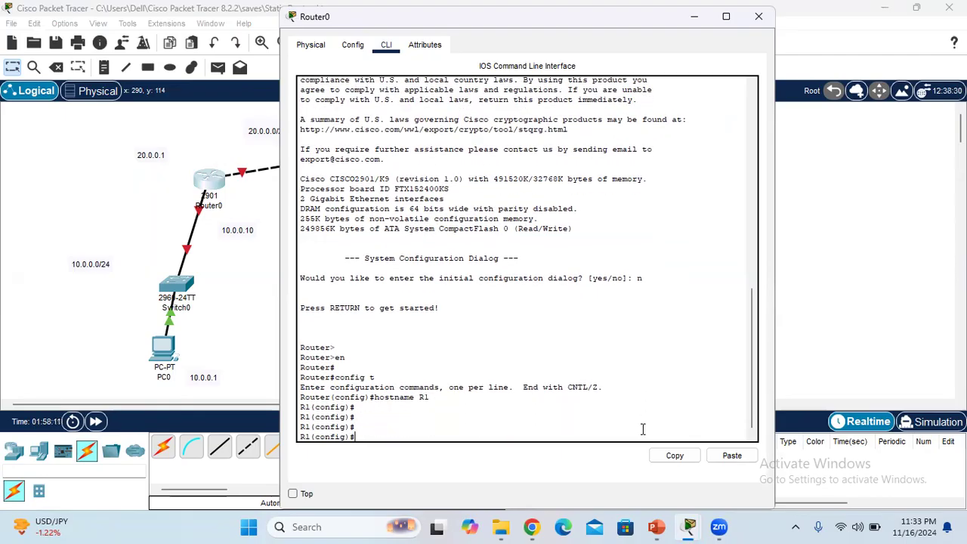
Assign IP address 10.0.0.10 with mask 255.0.0.0 to R1's interface gi0/0, and exit interface configuration mode
click(212, 224)
mouse_move(200, 215)
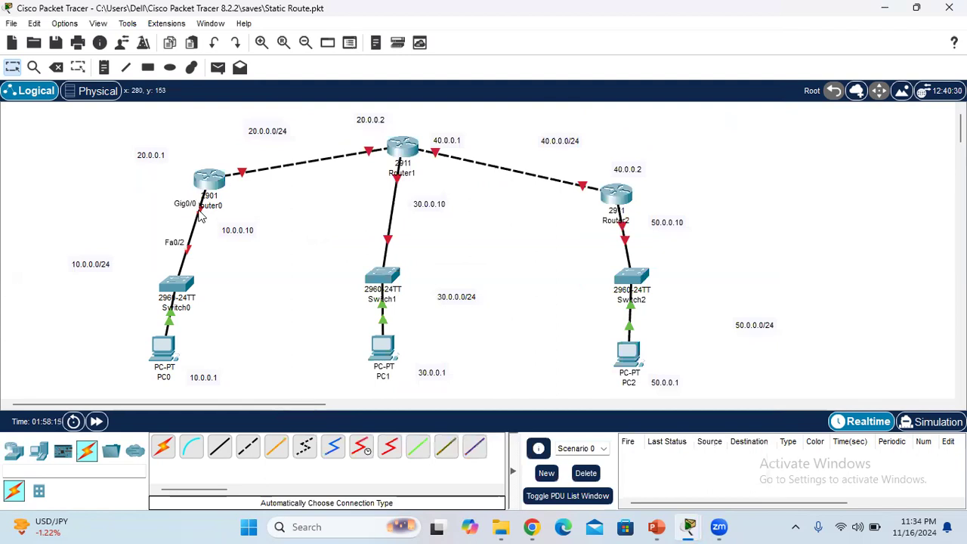
mouse_move(689, 526)
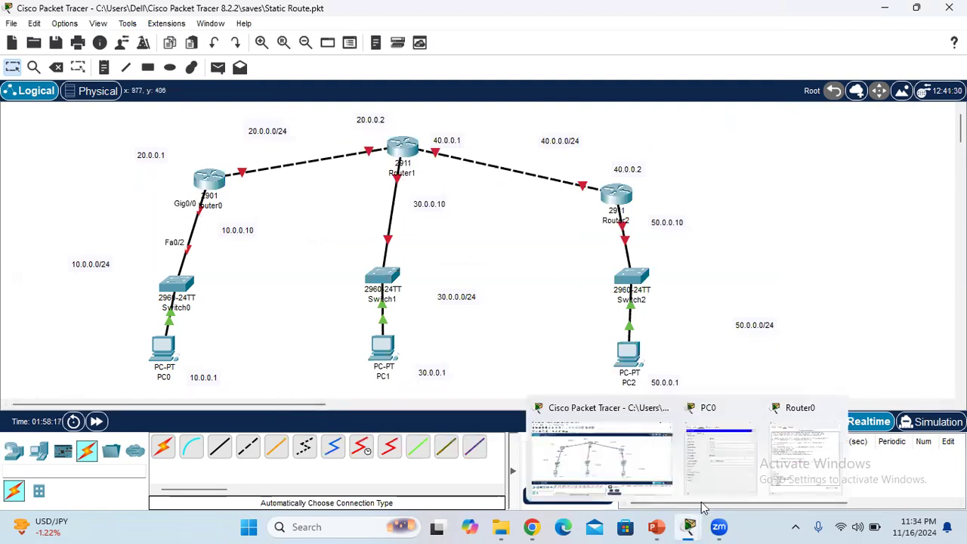
click(780, 454)
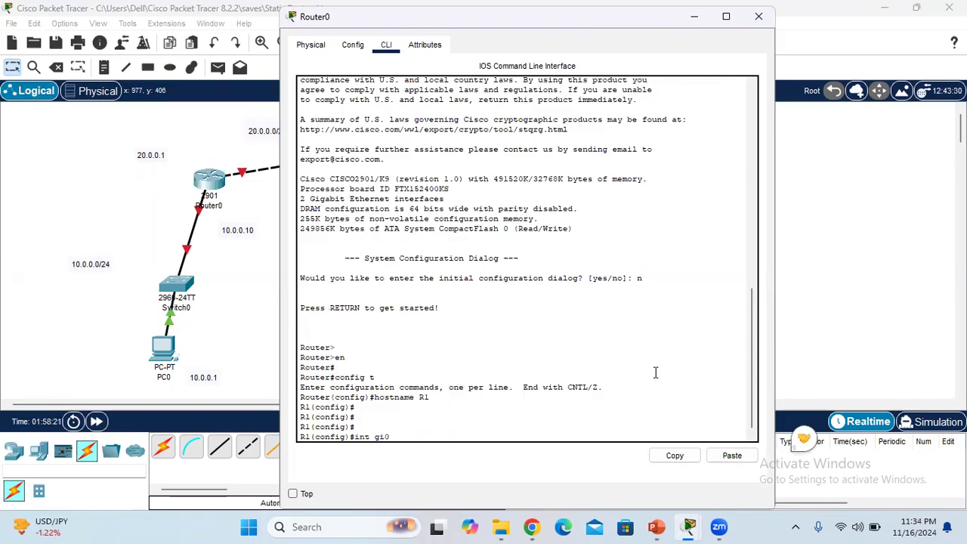
key(Return)
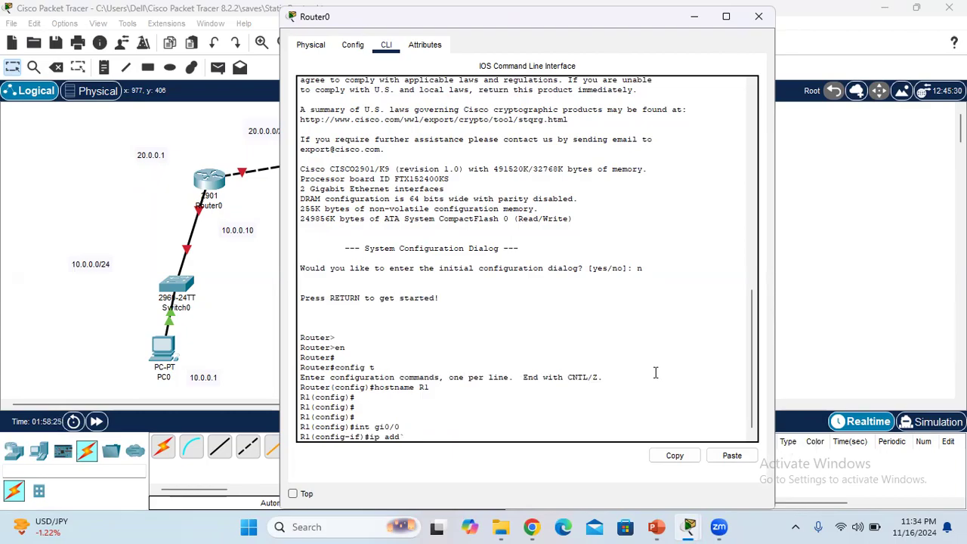
text(ip add)
key(Tab)
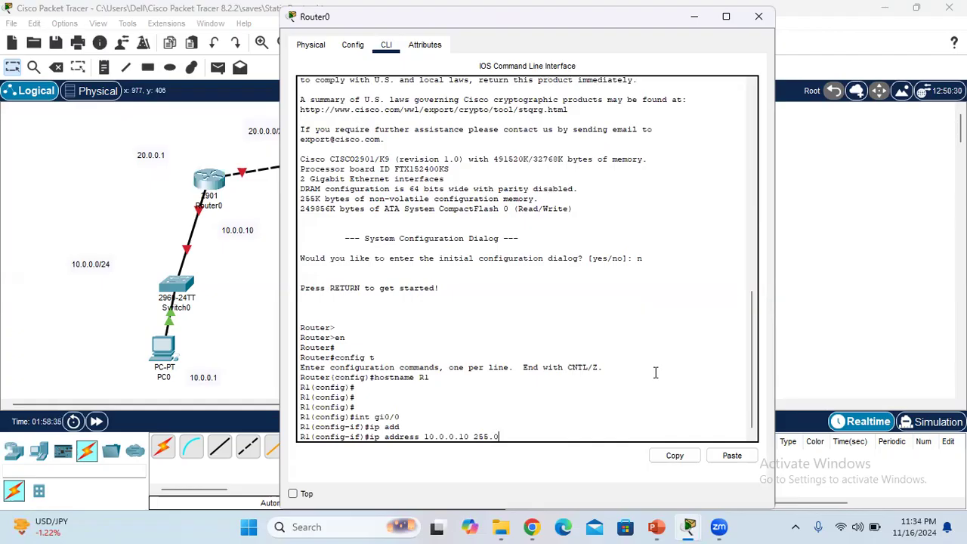
key(Return)
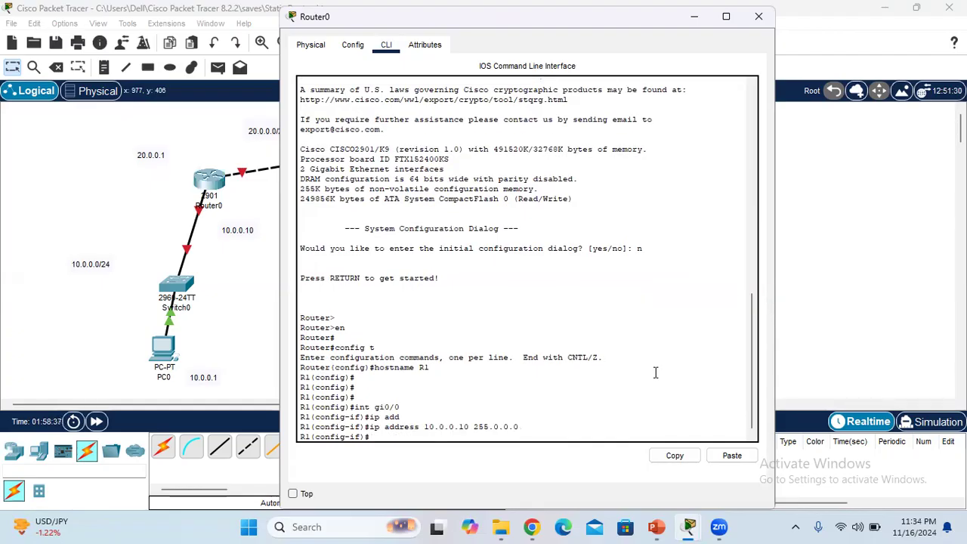
key(Return)
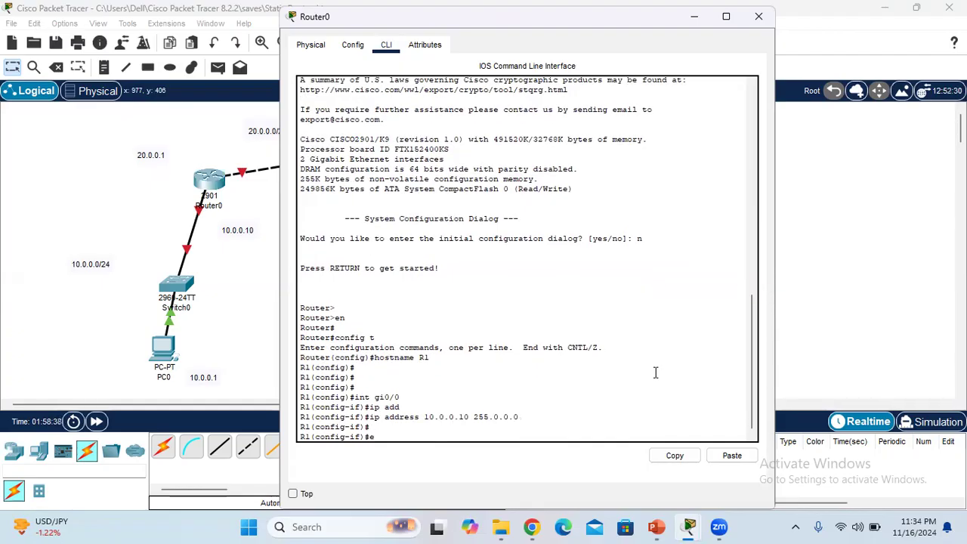
text(exit)
key(Return)
key(Return)
key(Return)
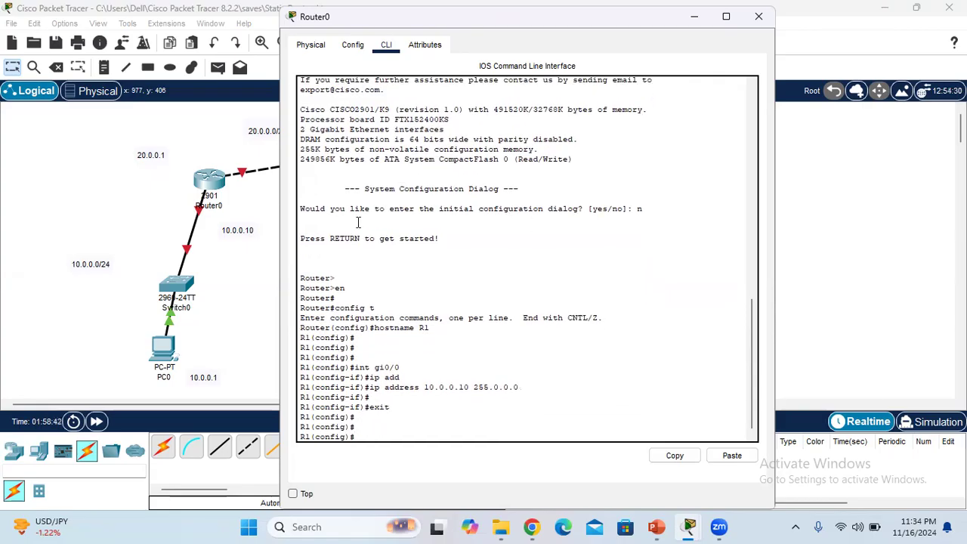
Check the port on Router0's link to Router1, and return to R1's gi0/0 configuration with "int gi0/0"
click(268, 207)
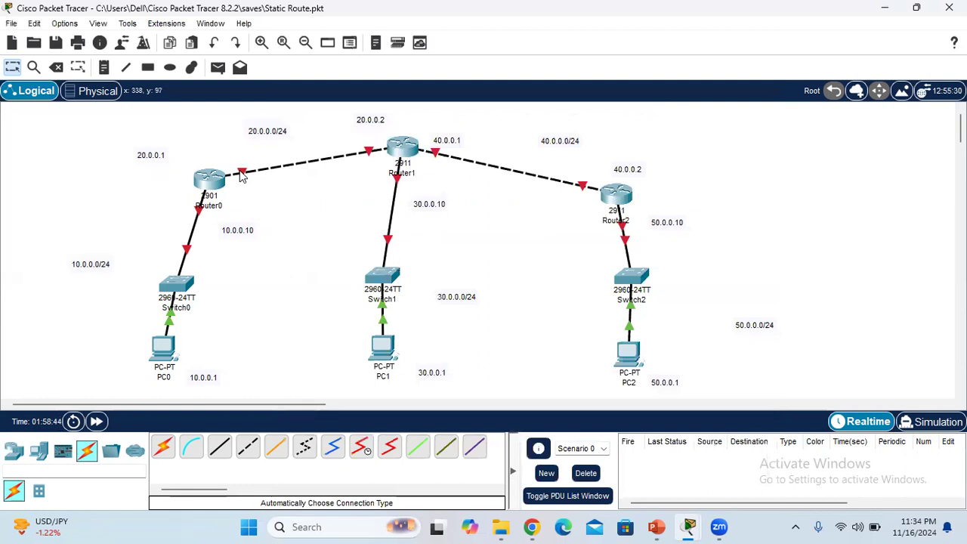
mouse_move(241, 175)
mouse_move(689, 526)
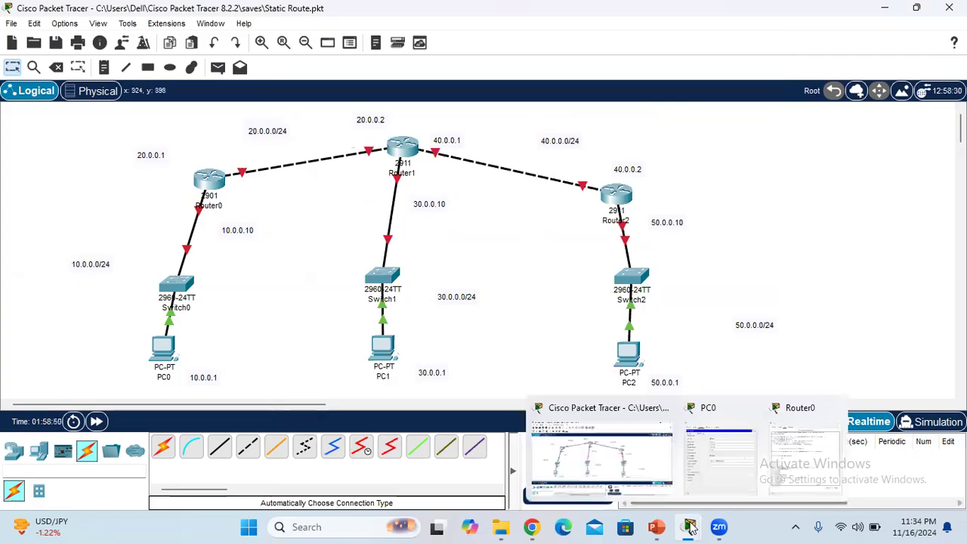
click(775, 457)
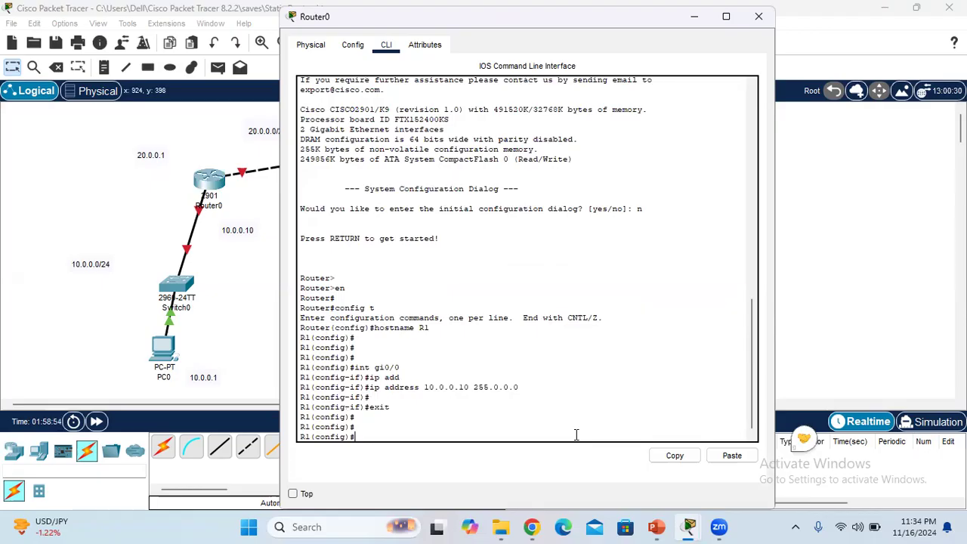
text(int gi0/0)
key(Return)
Shut down R1's gi0/0 interface with "sh" and bring it up with "no sh"
text(sh)
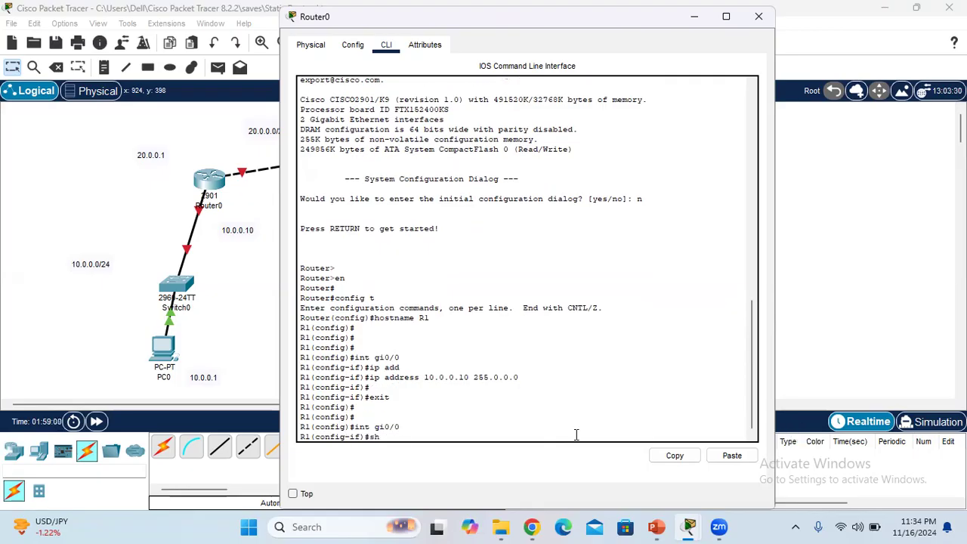
key(Return)
text(no sh)
key(Return)
key(Return)
key(Return)
key(Return)
key(Return)
key(Return)
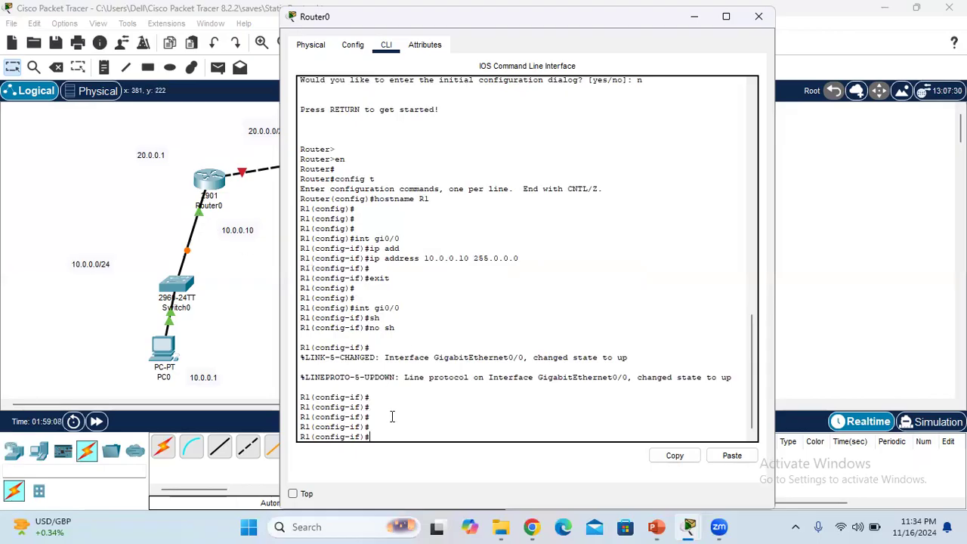
Detach the Router1 link's end from Router0 and reconnect it to Router0's GigabitEthernet0/1 port
click(243, 175)
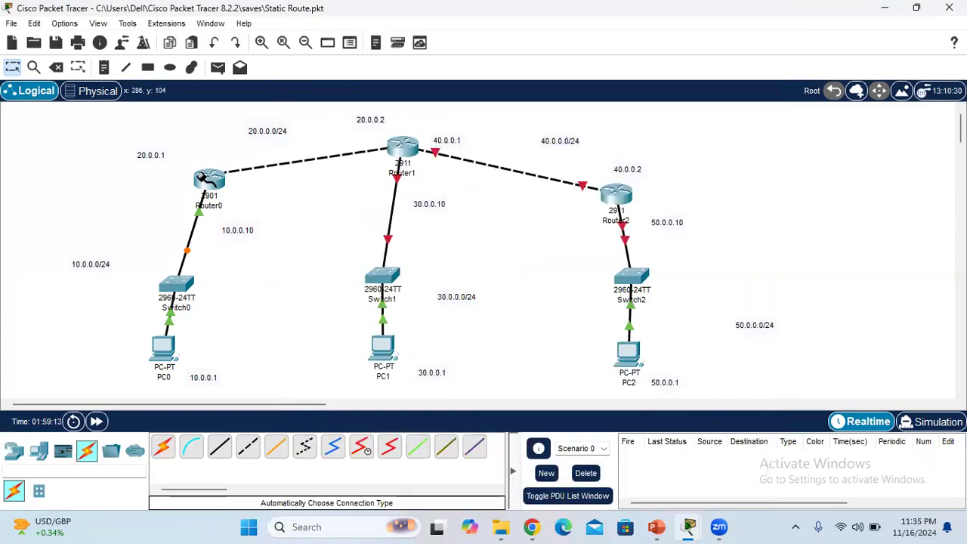
click(203, 181)
click(245, 219)
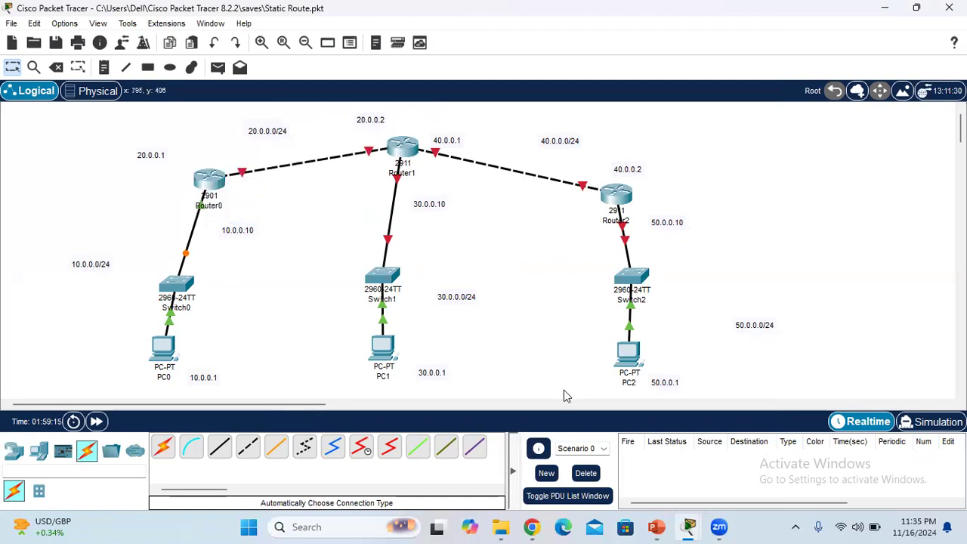
Exit gi0/0 configuration in Router0's command line and enter configuration of the second interface with "int gi0/1"
mouse_move(688, 527)
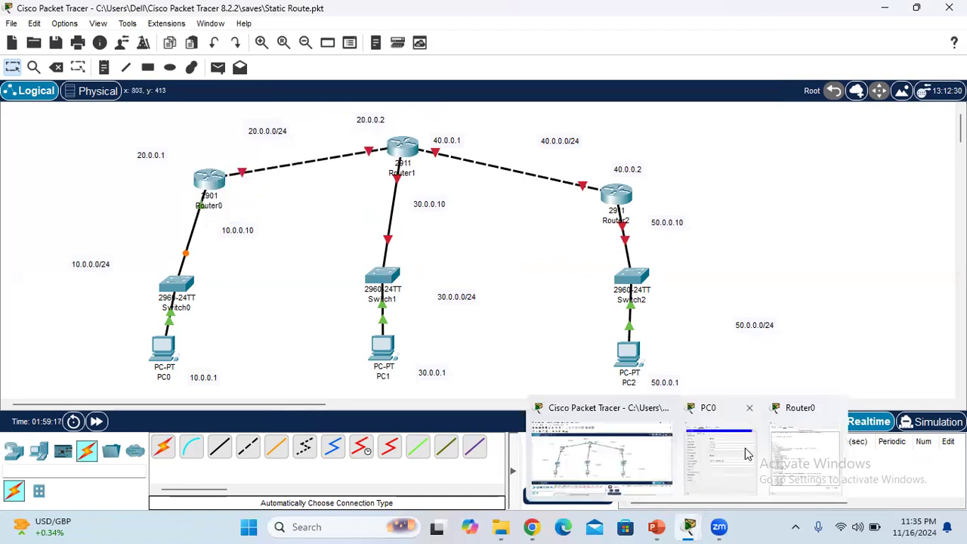
click(790, 455)
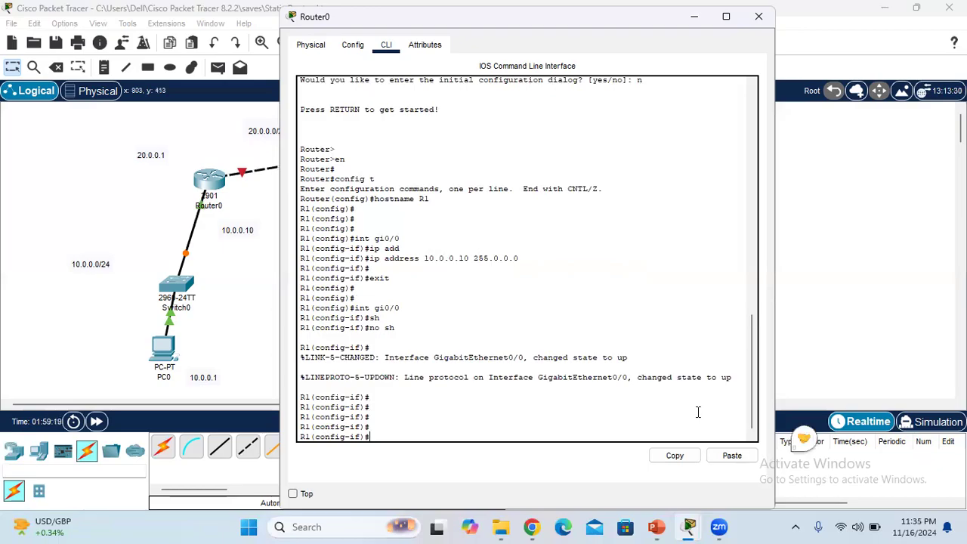
text(exit)
key(Return)
text(int g)
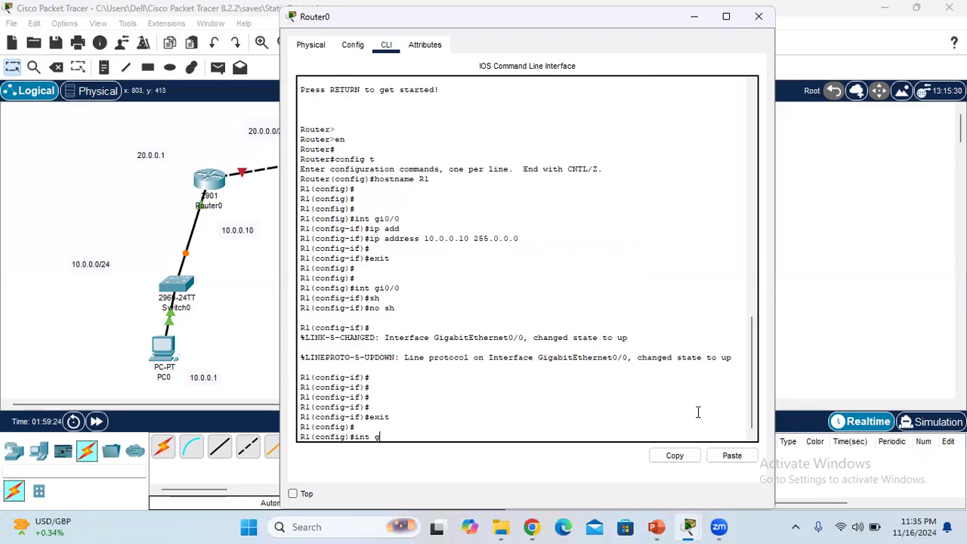
text(i0/1)
key(Return)
Assign IP address 20.0.0.1 with mask 255.0.0.0 to R1's interface gi0/1
text(ip add)
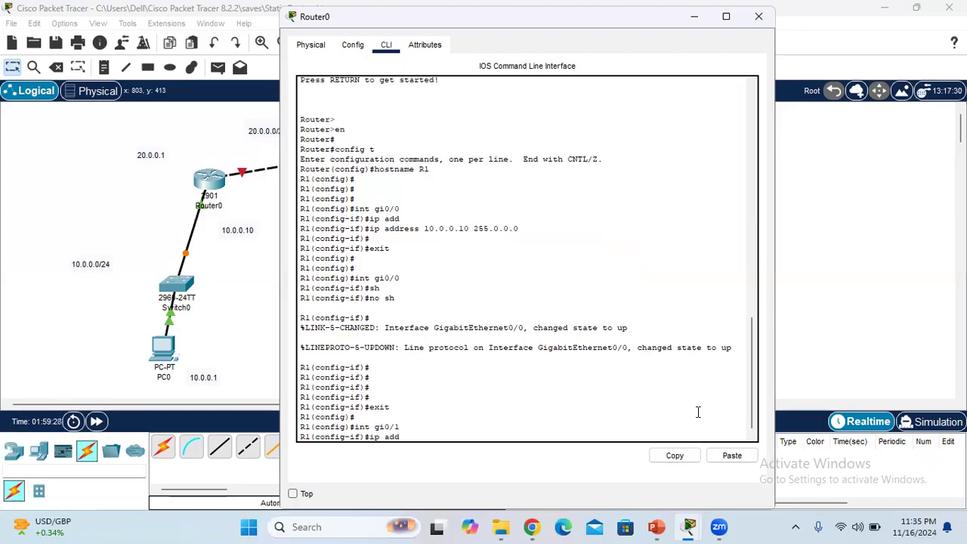
key(Tab)
text(20.0.0.1 255.0)
text(0)
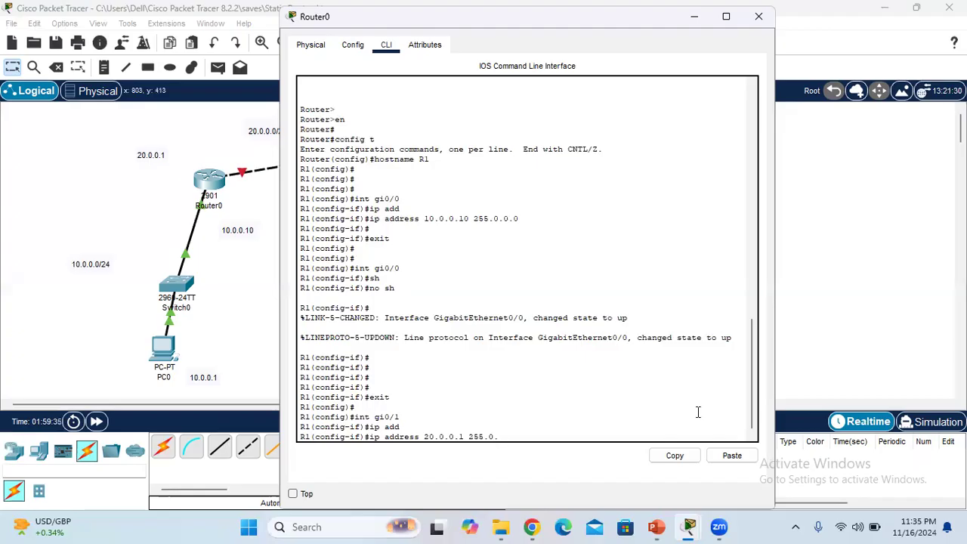
text(.0.0)
key(Return)
Shut down R1's gi0/1 interface with "sh" and try to re-enable it with "n0 sh"
text(sh)
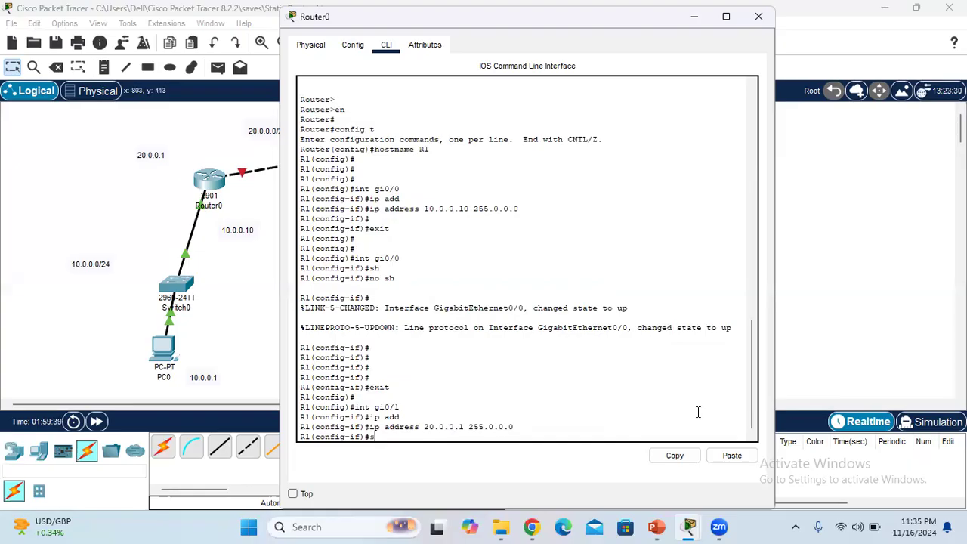
key(Return)
text(n0 sh)
key(Return)
Enable R1's gi0/1 interface with "no sh", exit interface configuration mode and minimize Router0's window
key(Return)
key(Return)
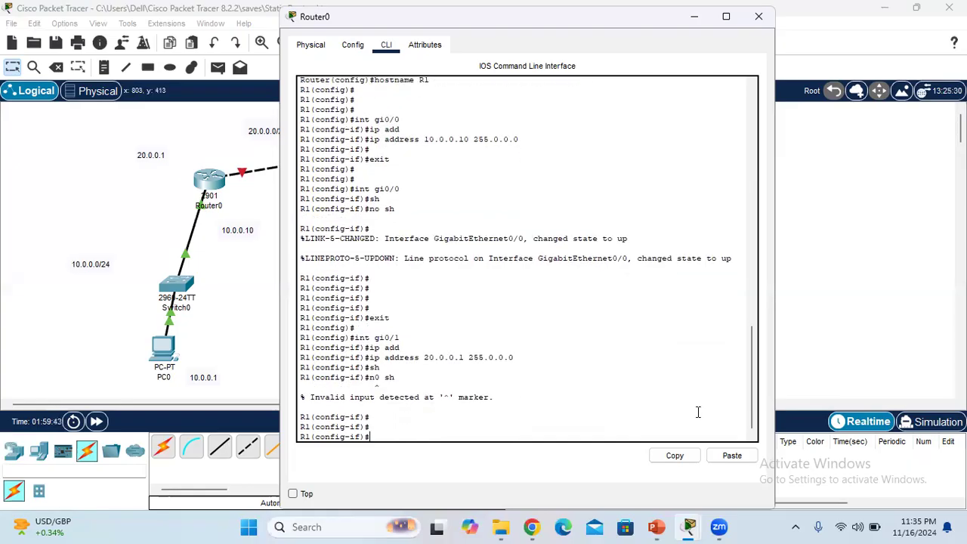
key(Up)
key(BackSpace)
key(BackSpace)
key(BackSpace)
text(o sh)
key(Return)
key(Return)
key(Return)
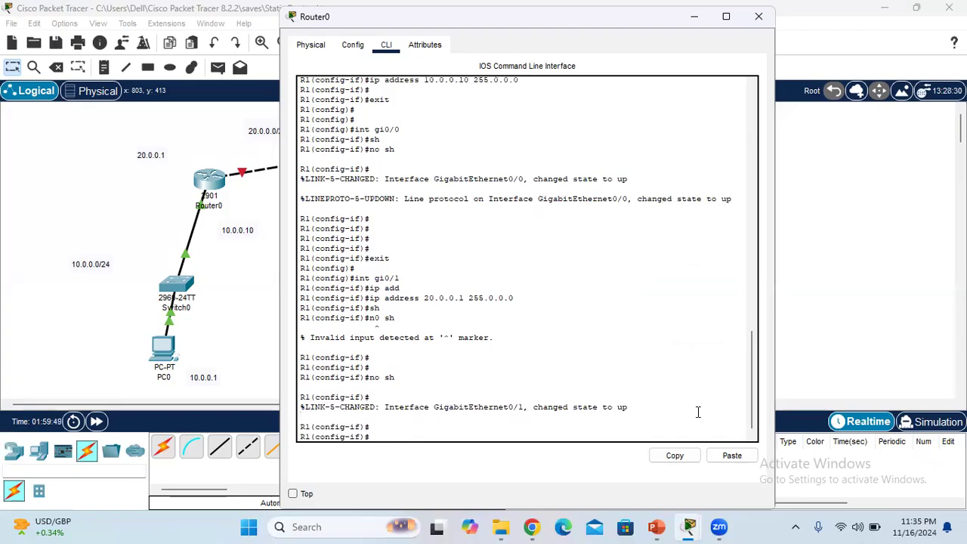
text(exit)
key(Return)
key(Return)
key(Return)
key(Return)
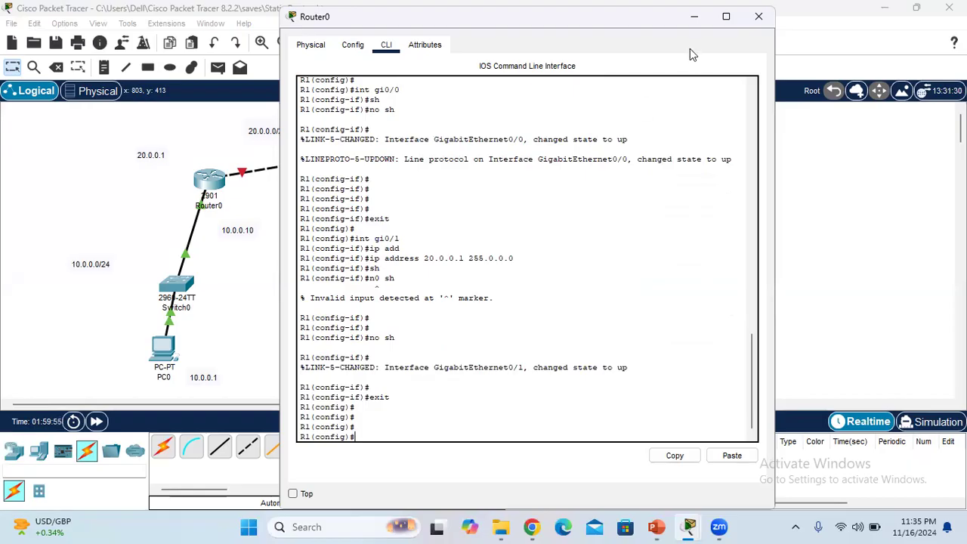
click(695, 22)
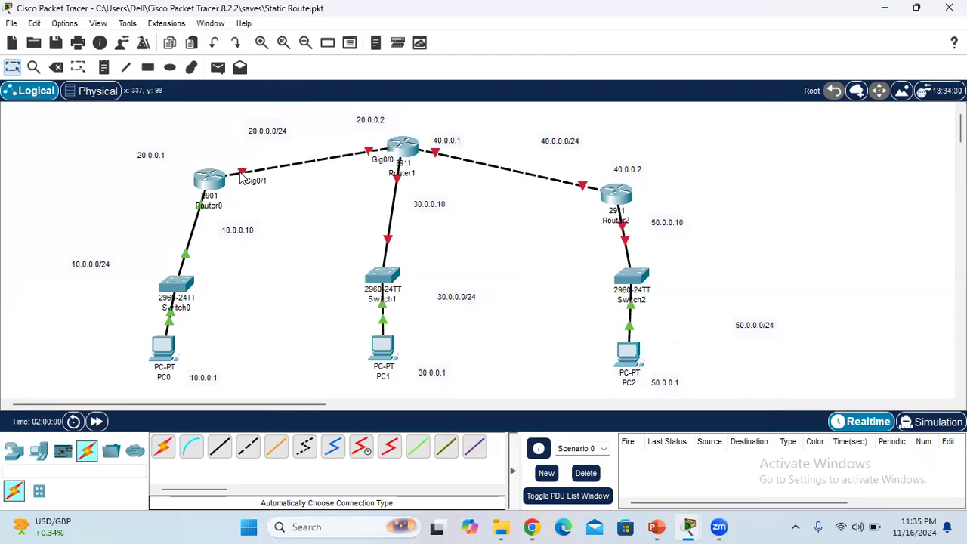
Open Router1's command line and decline the initial configuration dialog with "n" to reach the user prompt
mouse_move(405, 145)
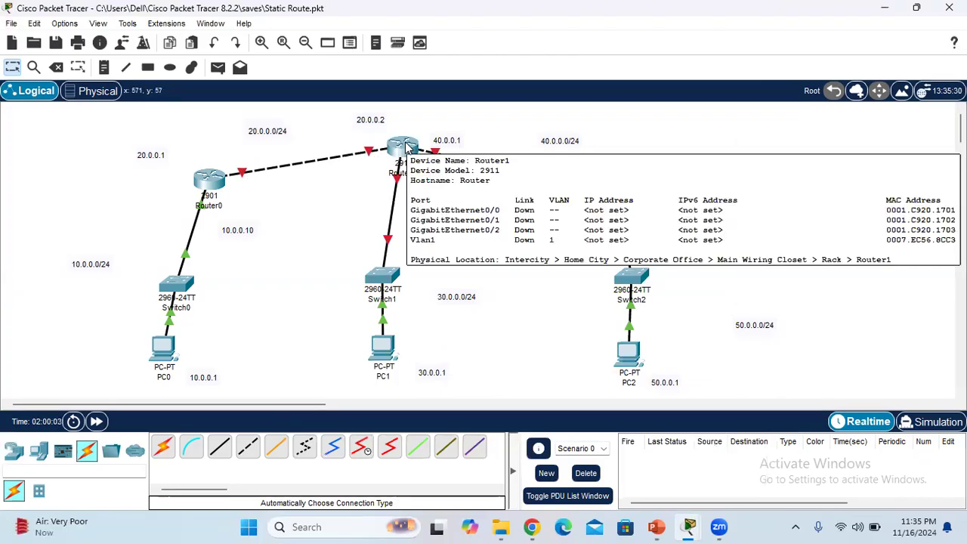
click(406, 146)
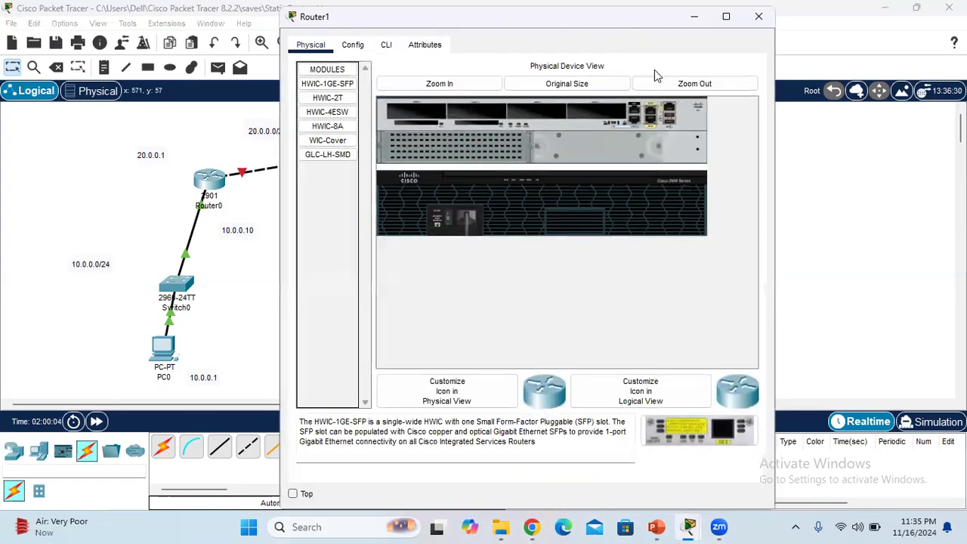
click(385, 45)
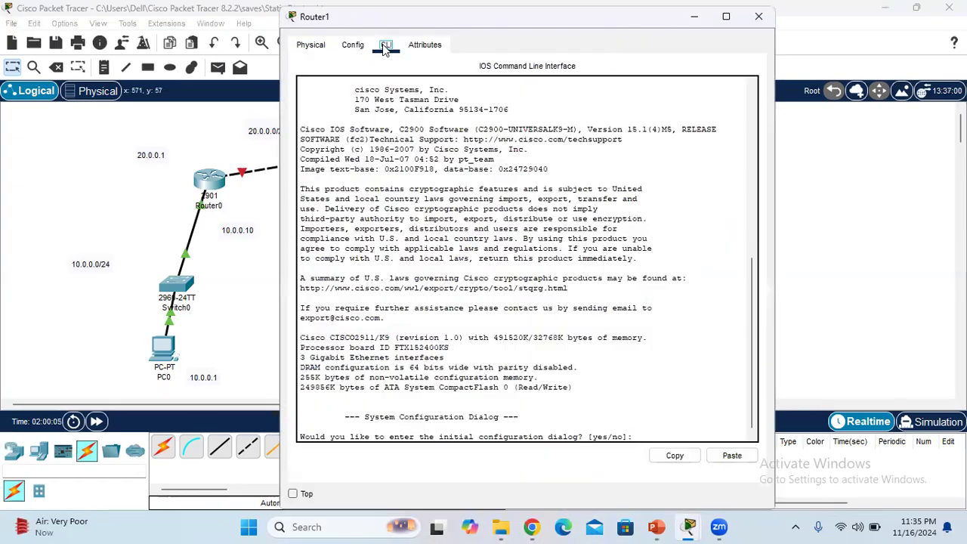
click(645, 426)
text(n)
key(Return)
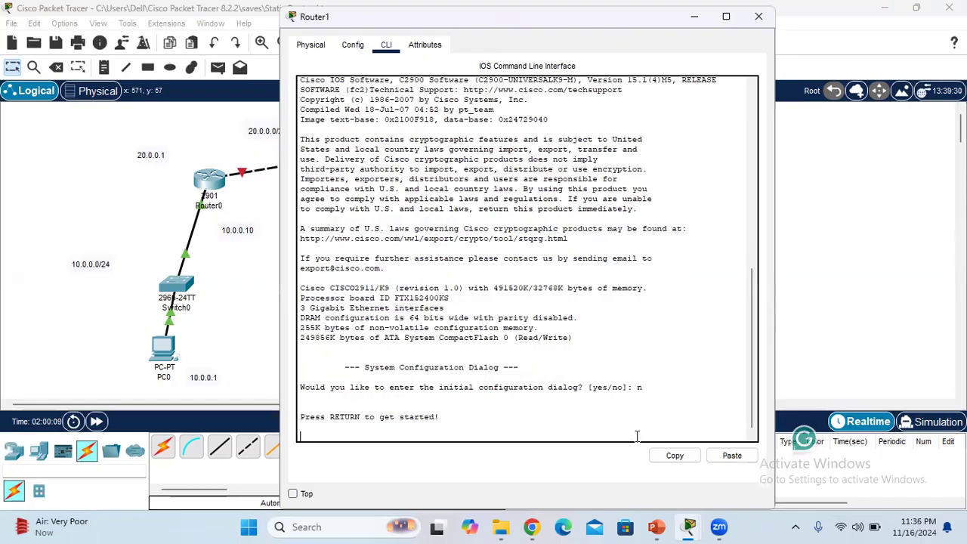
key(Return)
key(Return)
key(Return)
Enter privileged mode and global configuration mode on Router1 with the commands "en" and "config t"
text(conf)
key(BackSpace)
key(BackSpace)
key(BackSpace)
key(BackSpace)
text(en)
key(Return)
key(Return)
key(Return)
text(config t)
key(Return)
key(Return)
key(Return)
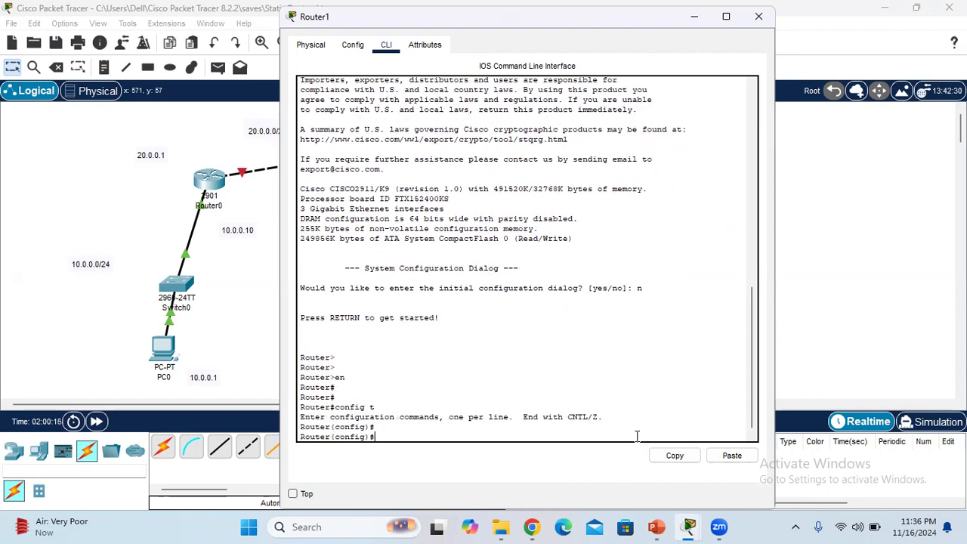
Set Router1's hostname to R2 using the command "hostname R2"
text(host)
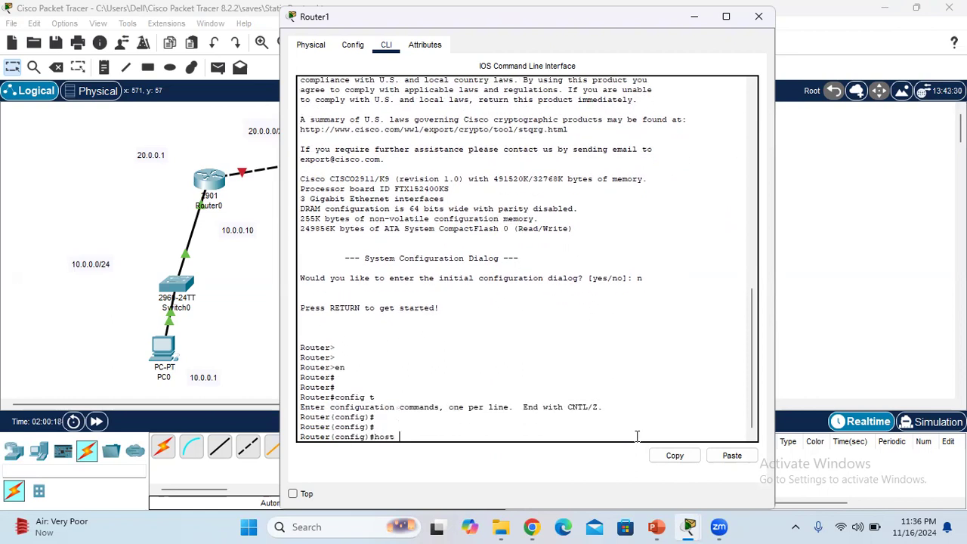
text(name R2)
key(Return)
key(Return)
key(Return)
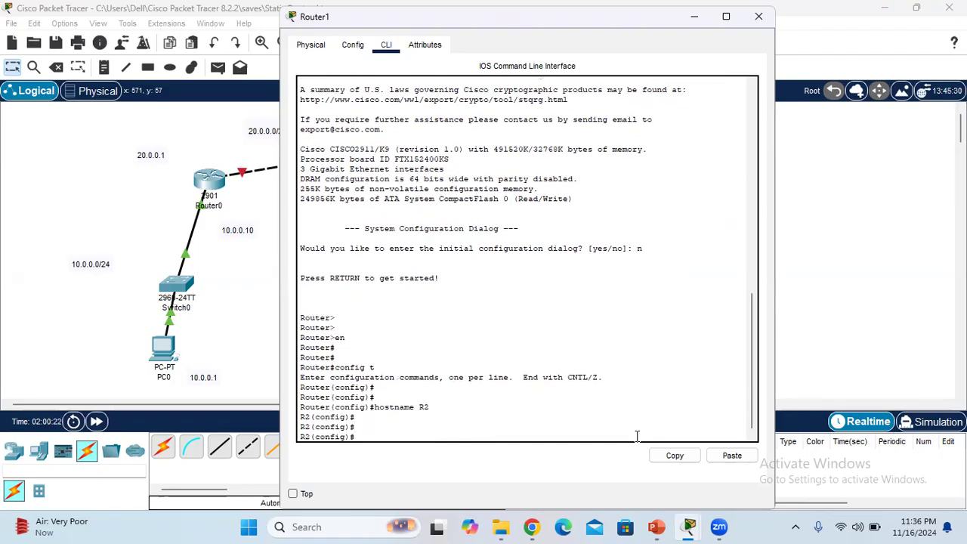
Move Router1's window aside, then detach the Router0 link's end from Router1 and reconnect it to Router1
drag(474, 25, 672, 97)
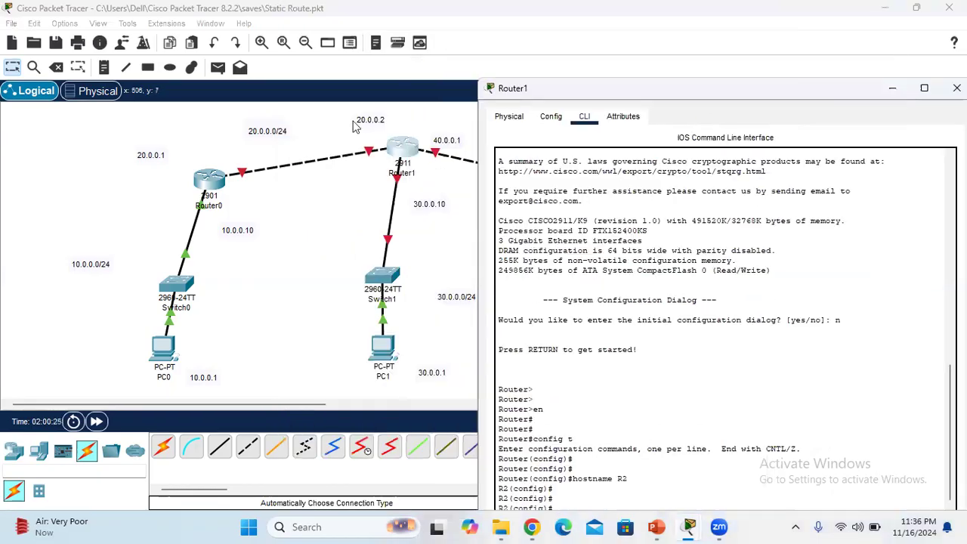
click(370, 155)
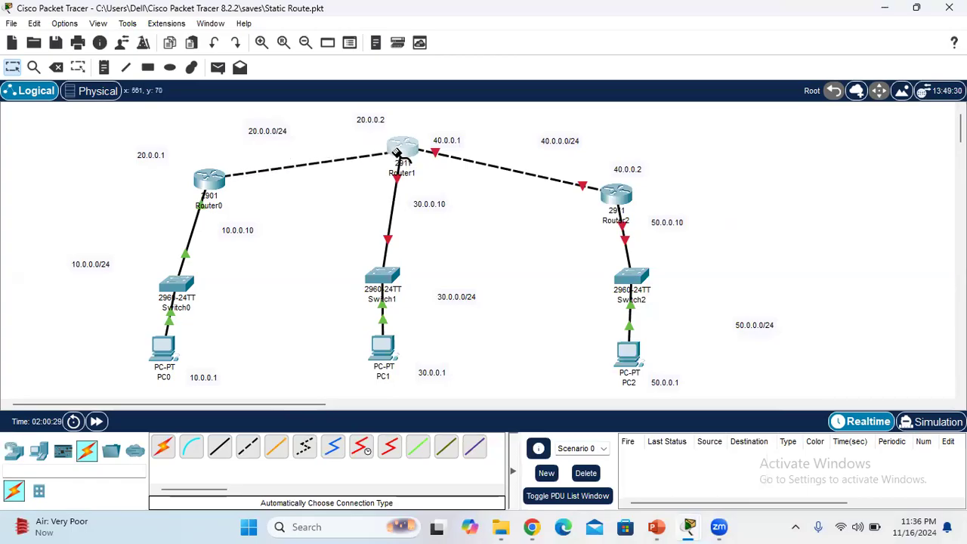
click(397, 151)
click(433, 192)
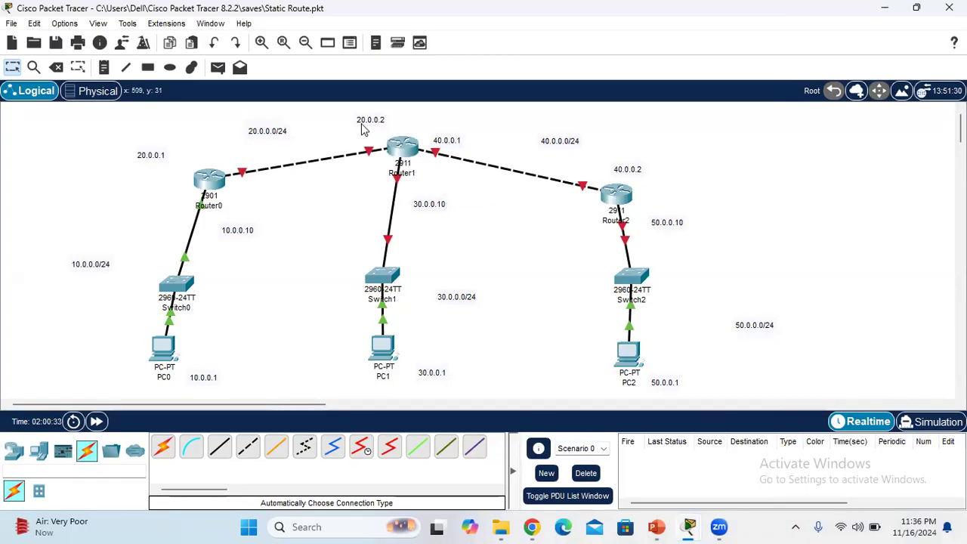
Return to Router1's command line, shift its window fully into view, and enter interface configuration with "int gi0/0"
mouse_move(689, 527)
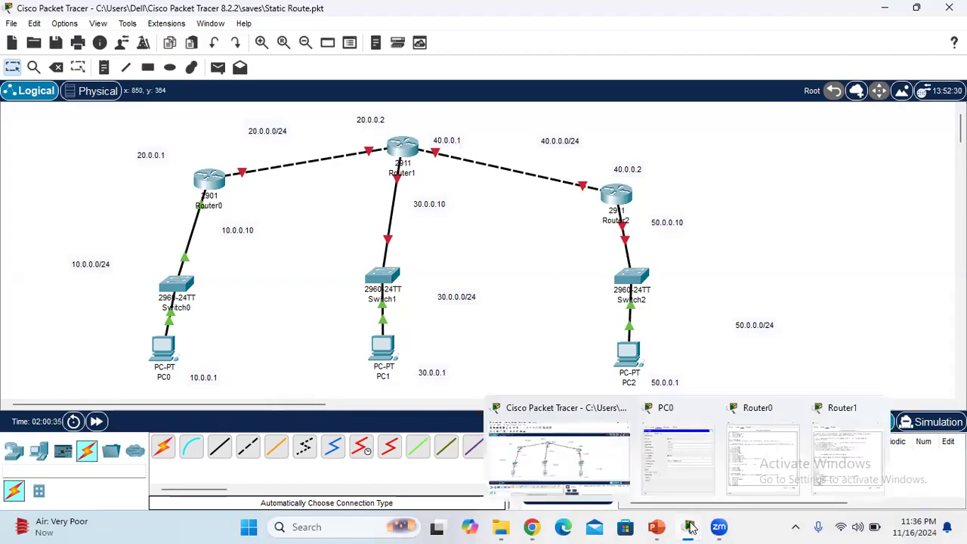
click(837, 456)
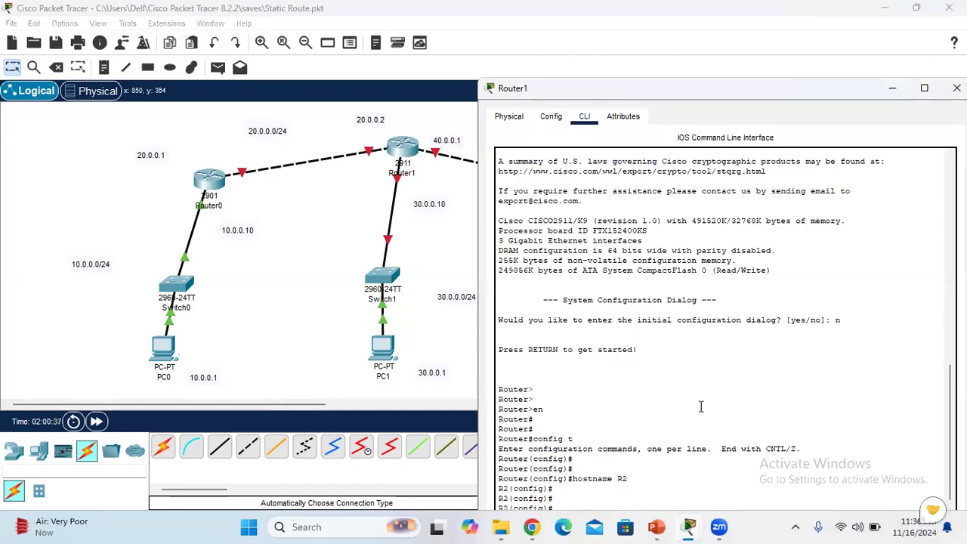
mouse_move(690, 527)
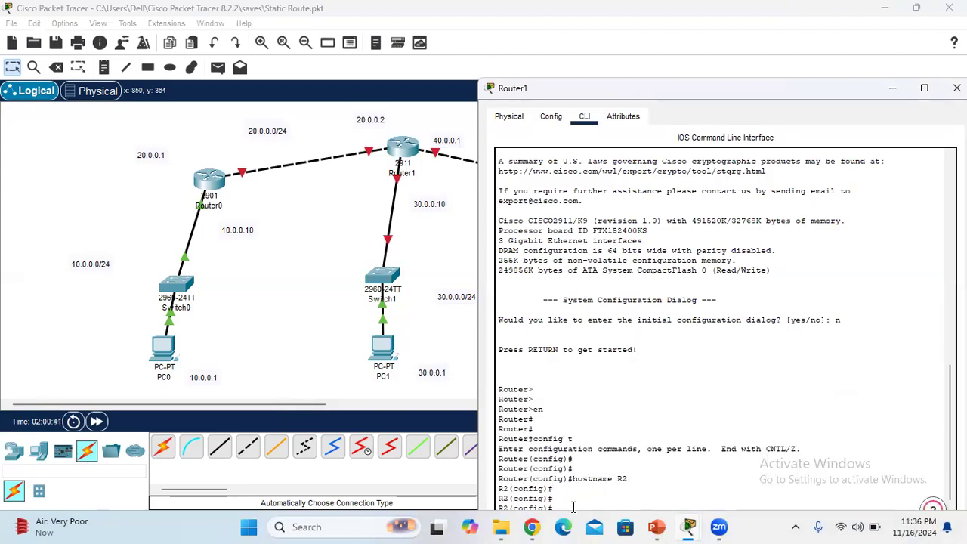
key(Return)
key(Return)
key(Return)
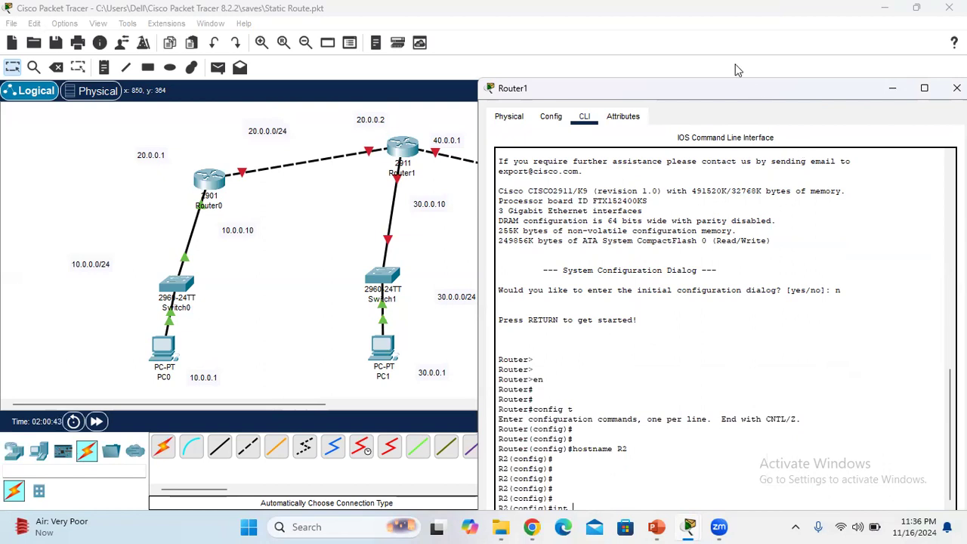
drag(738, 87, 774, 25)
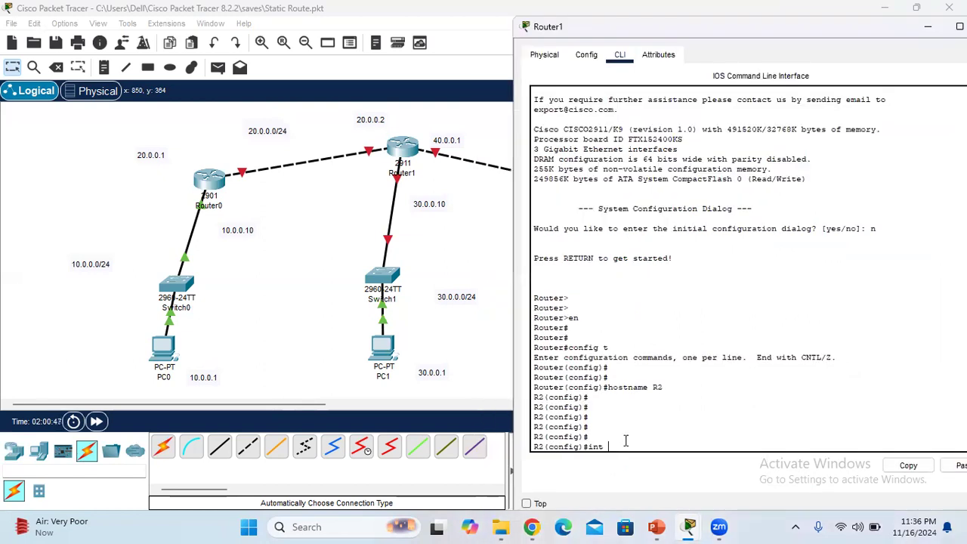
text(gi0/0)
key(Return)
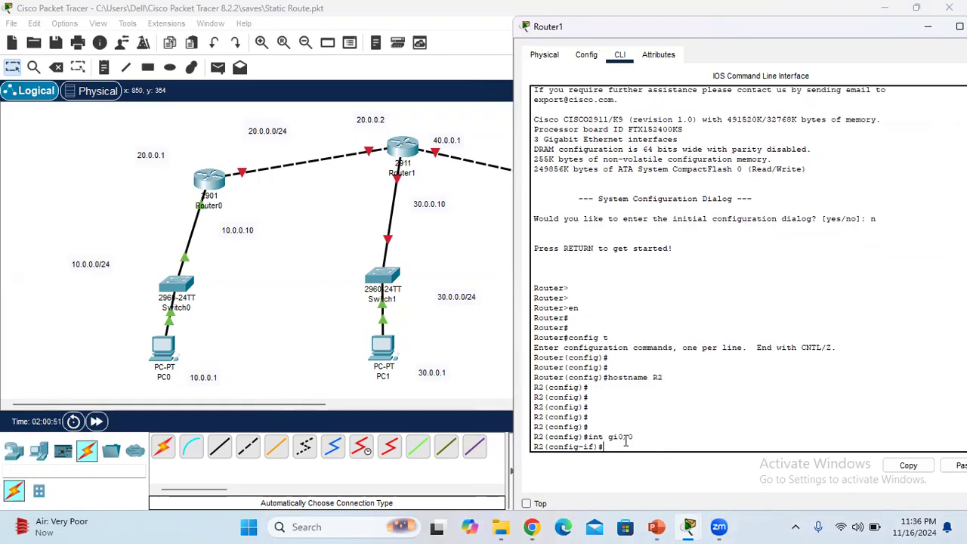
Assign IP address 20.0.0.2 with mask 255.0.0.0 to Router1's gi0/0 interface using the "ip address" command
text(ip add)
key(Tab)
text(2)
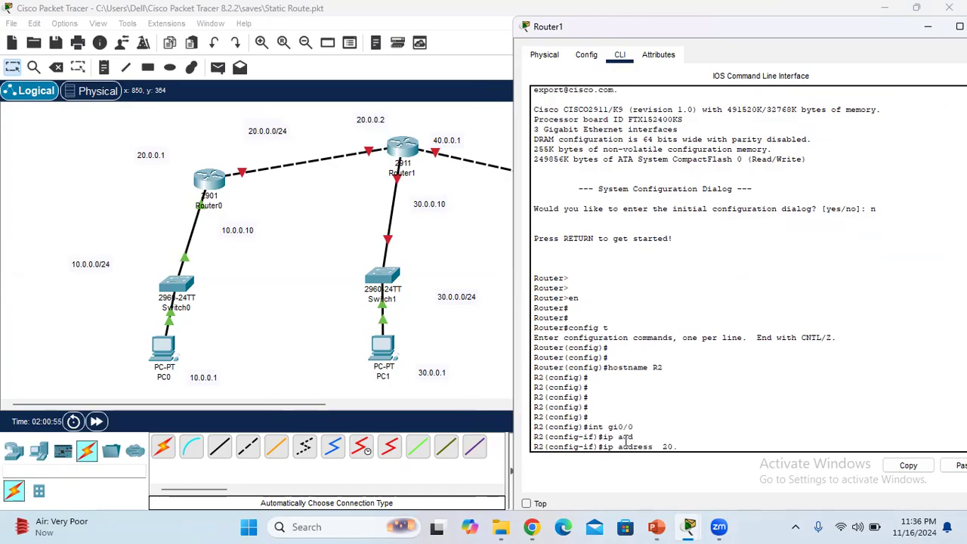
text(0.0.0.2 255.0.0.0)
key(Return)
Run "sh" and "no sh" to bring up Router1's gi0/0 interface, and leave interface configuration with "exit"
text(sh)
key(Return)
key(Return)
text(no sh)
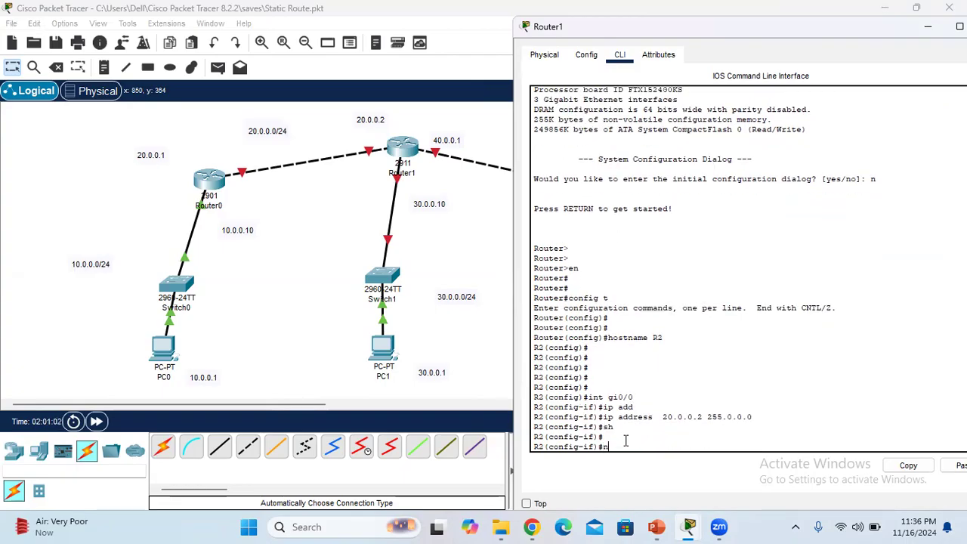
key(Return)
key(Return)
key(Return)
key(Return)
key(Return)
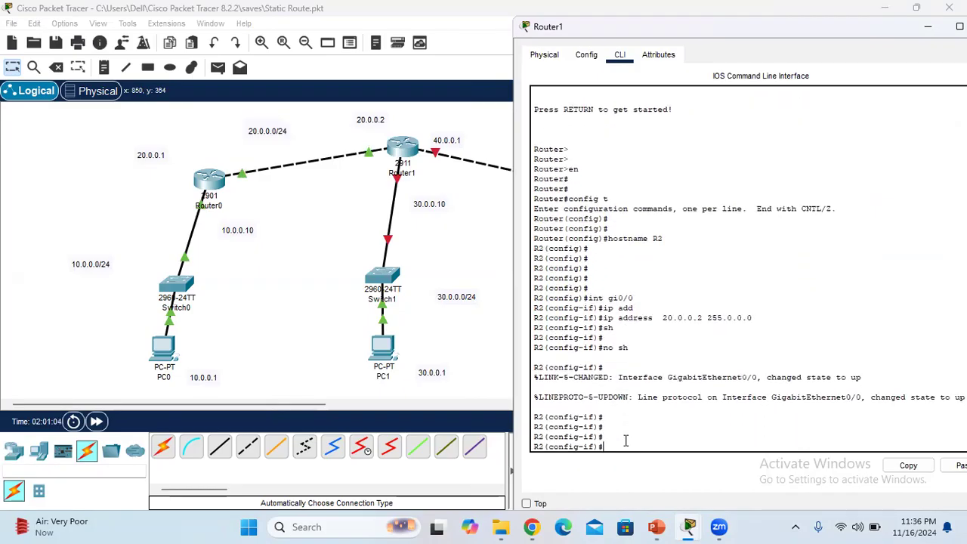
text(exit)
key(Return)
key(Return)
key(Return)
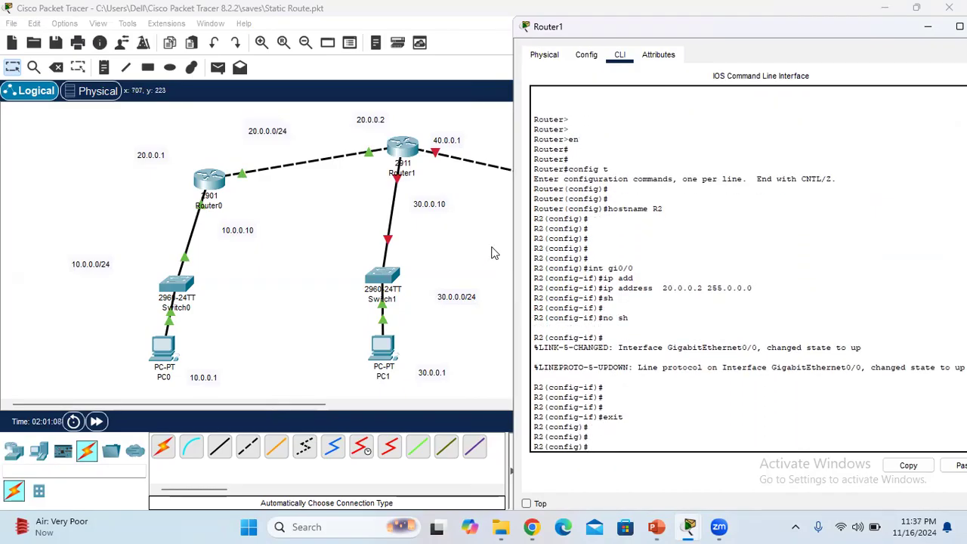
Check the Router1 port on the Switch1 link in the topology and enter its configuration with "int gi0/1"
click(453, 215)
mouse_move(395, 182)
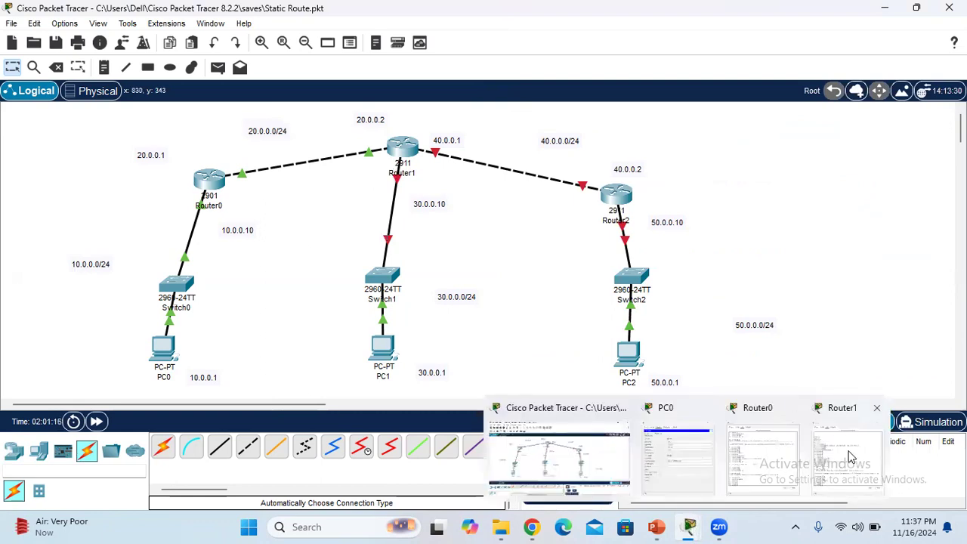
click(848, 456)
text(int)
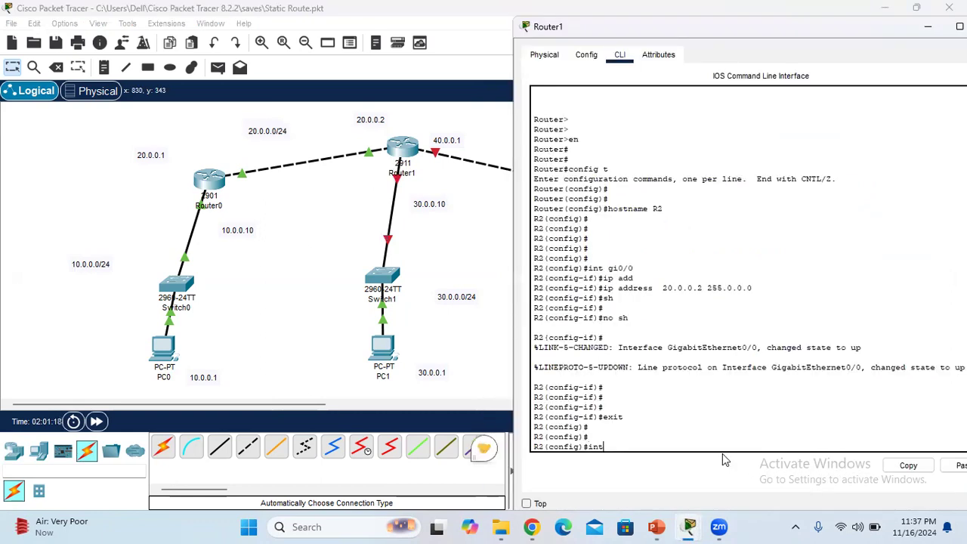
text( gi)
click(471, 195)
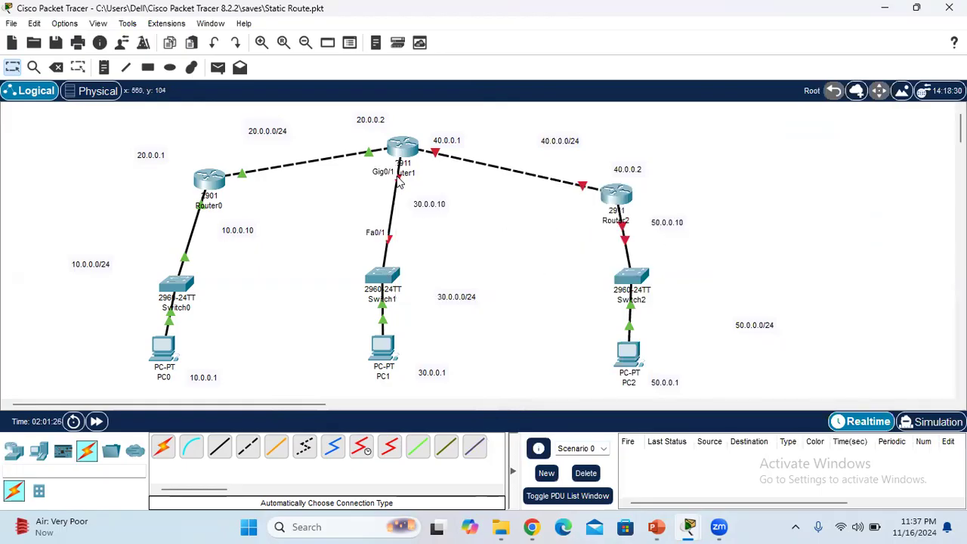
mouse_move(689, 529)
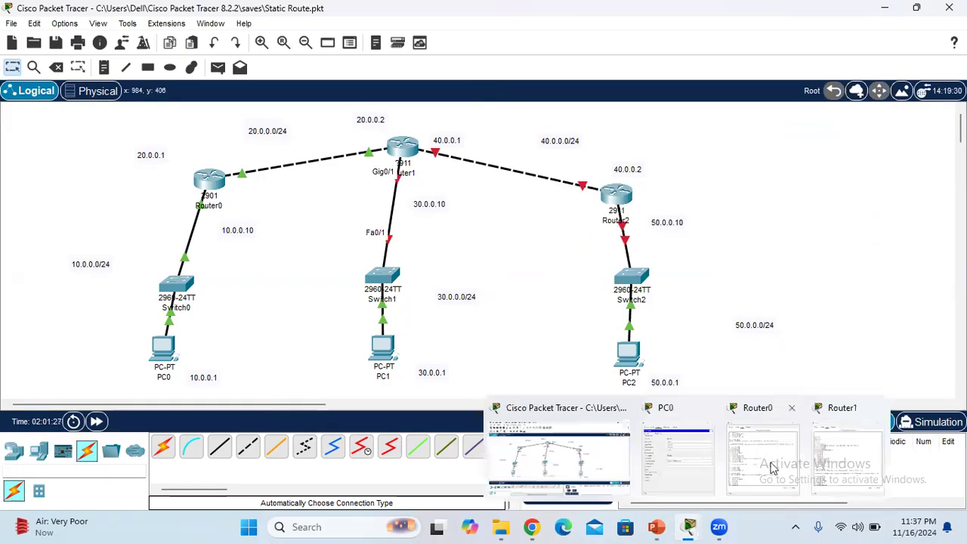
click(832, 447)
text(0)
key(BackSpace)
key(BackSpace)
text(0/1)
key(Return)
Assign IP address 30.0.0.10 with mask 255.0.0.0 to Router1's gi0/1 interface using the "ip address" command
text(i)
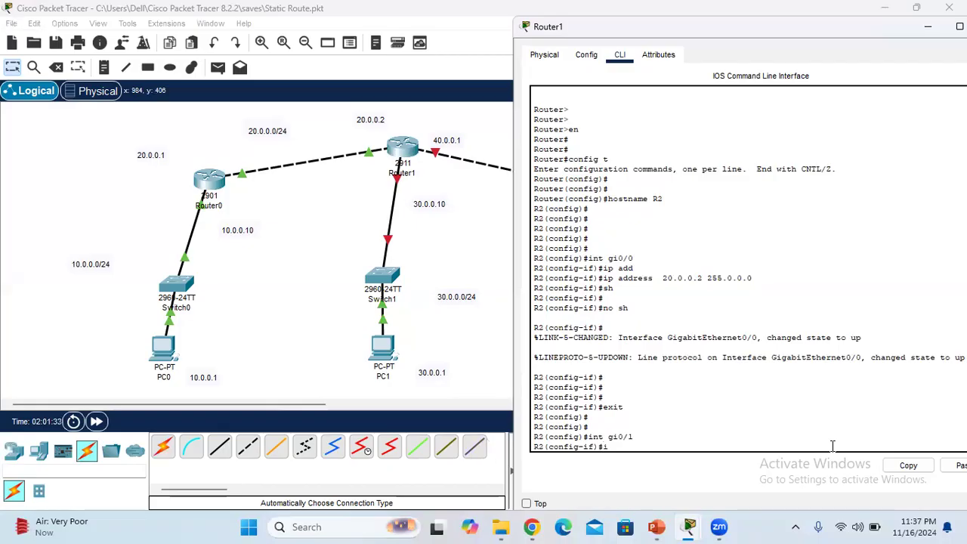
text(p add)
key(Tab)
text(30.0.0.10 255.0.0.0)
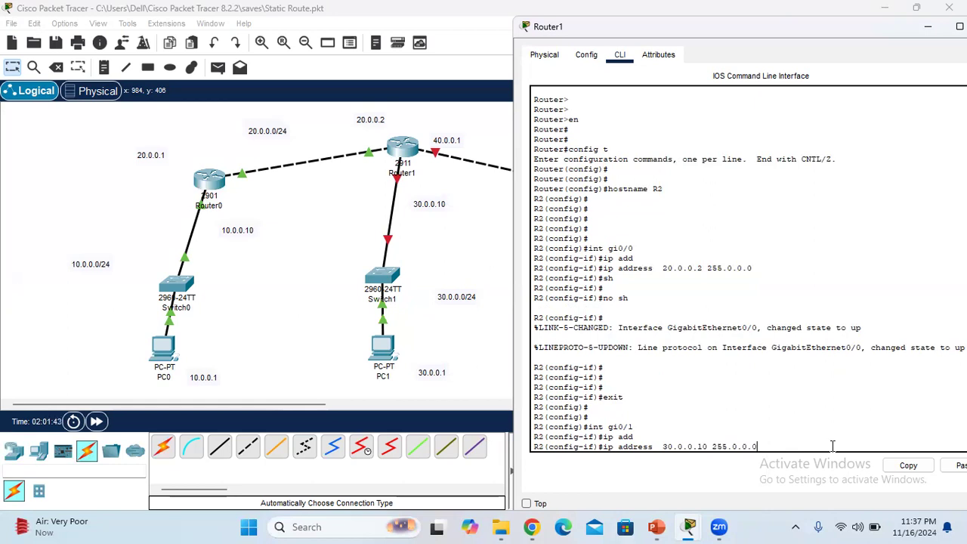
key(Return)
key(Return)
key(Return)
Run "sh" and "no sh" to bring up Router1's gi0/1 interface, and leave interface configuration with "exit"
text(sh)
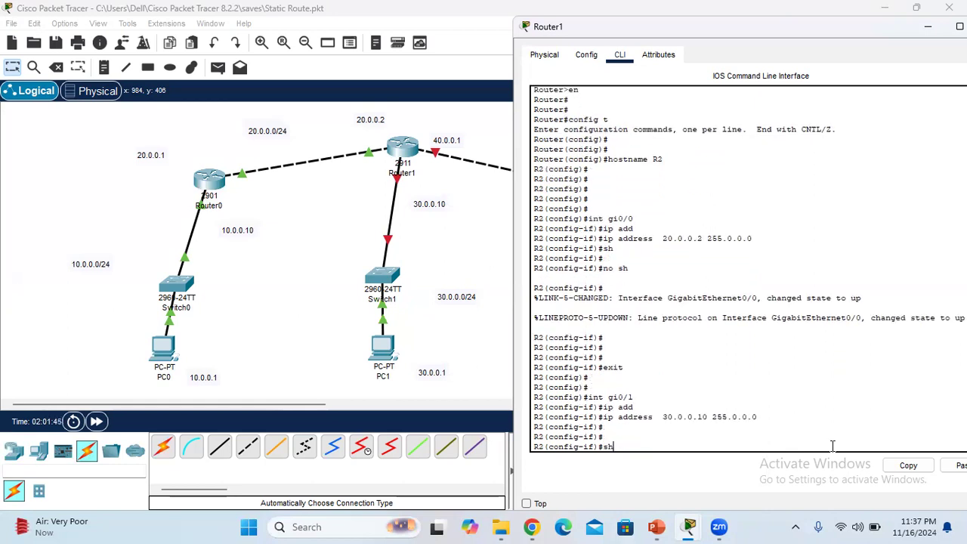
key(Return)
key(Return)
text(no sh)
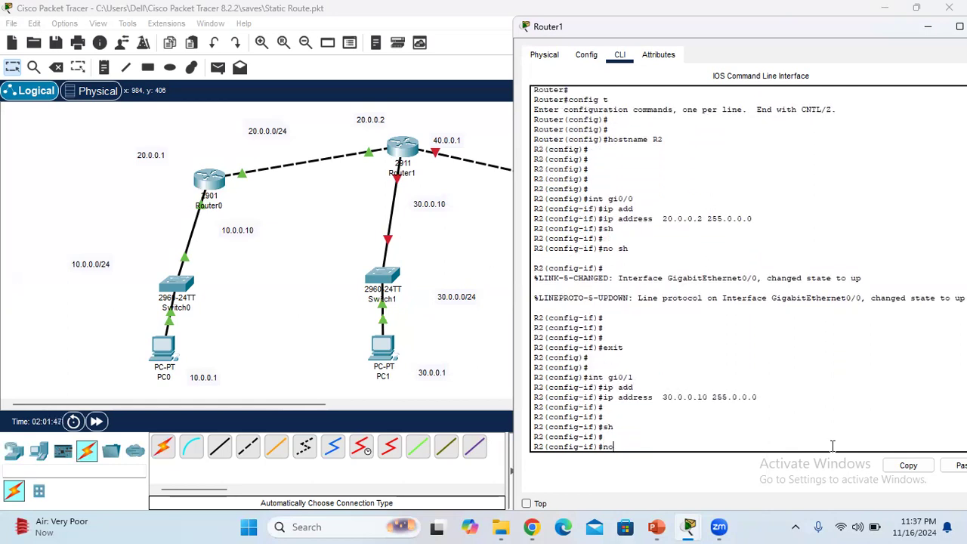
key(Return)
text(it)
key(Return)
key(Return)
key(Return)
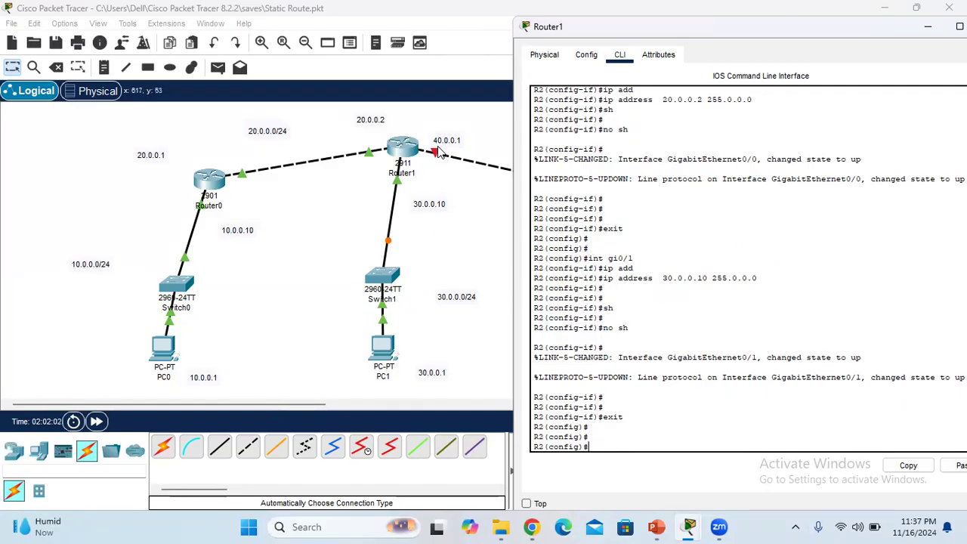
Check Router1's link toward Router2 in the topology and enter that port's configuration on Router1 with "int gi0/2"
click(454, 190)
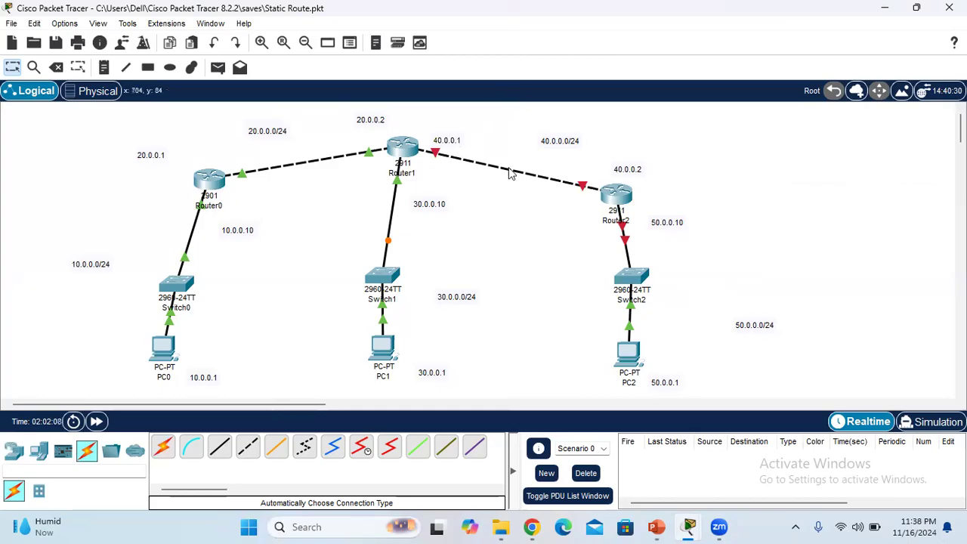
mouse_move(688, 527)
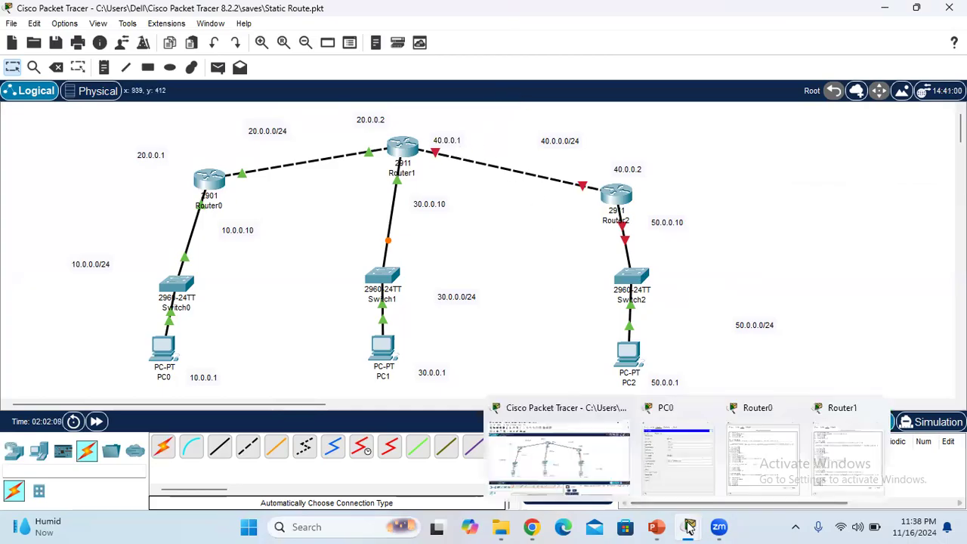
click(831, 473)
text(int)
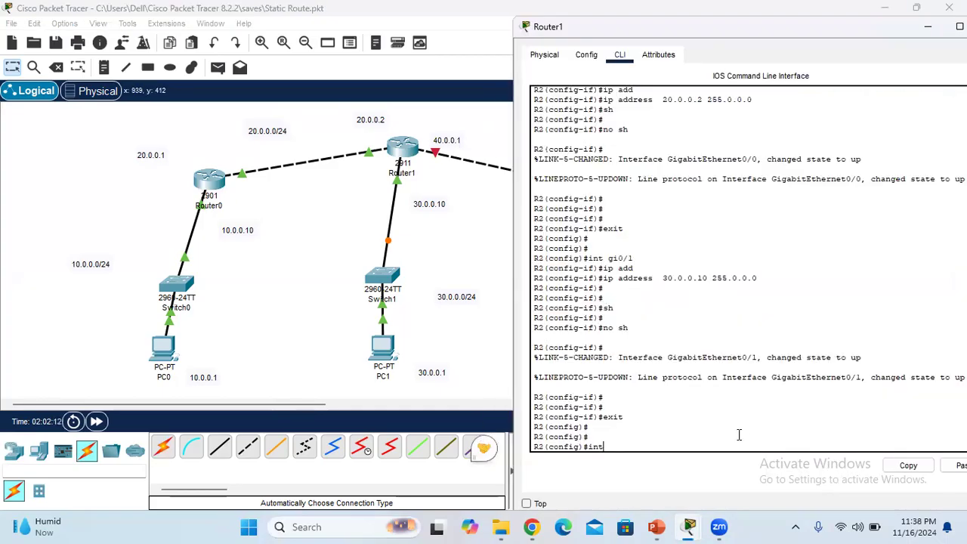
text( gi0/2)
key(Return)
Assign IP address 40.0.0.1 with mask 255.0.0.0 to Router1's gi0/2 interface using the "ip address" command
text(ip add)
key(Tab)
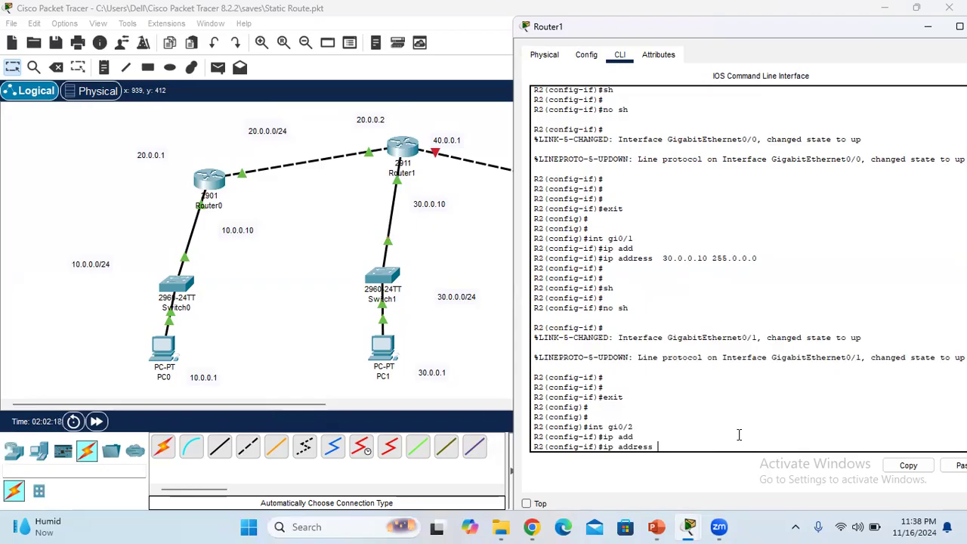
text(40.0.0.1 255.0.0.0)
key(Return)
key(Return)
Run "sh" and "no sh" to bring up Router1's gi0/2 interface, and leave interface configuration with "exit"
text(sh n)
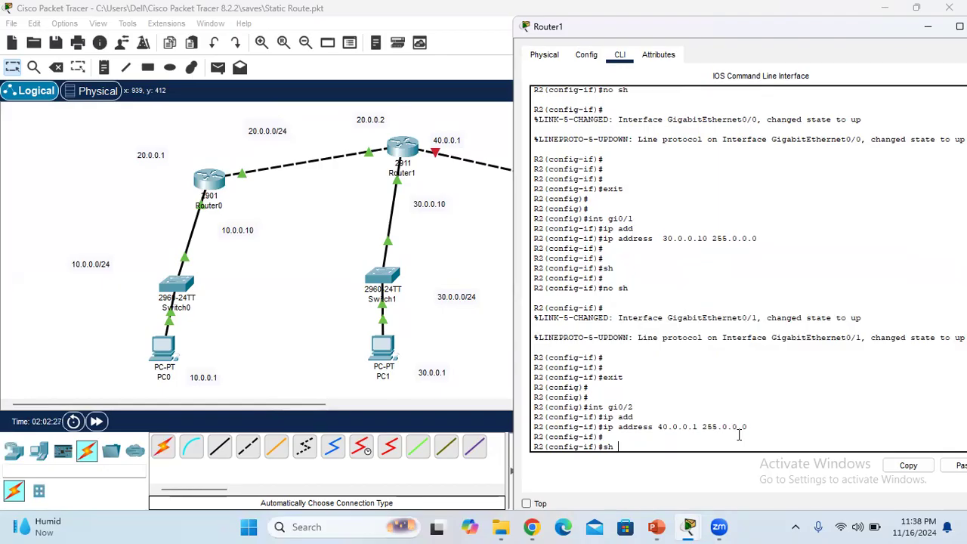
key(Return)
text(h)
key(Return)
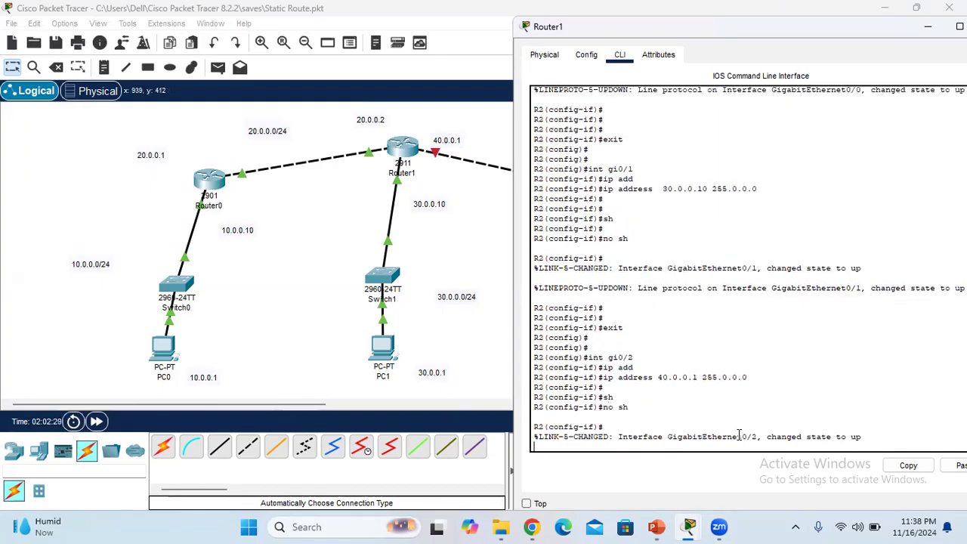
key(Return)
key(Return)
key(Return)
text(exit)
key(Return)
key(Return)
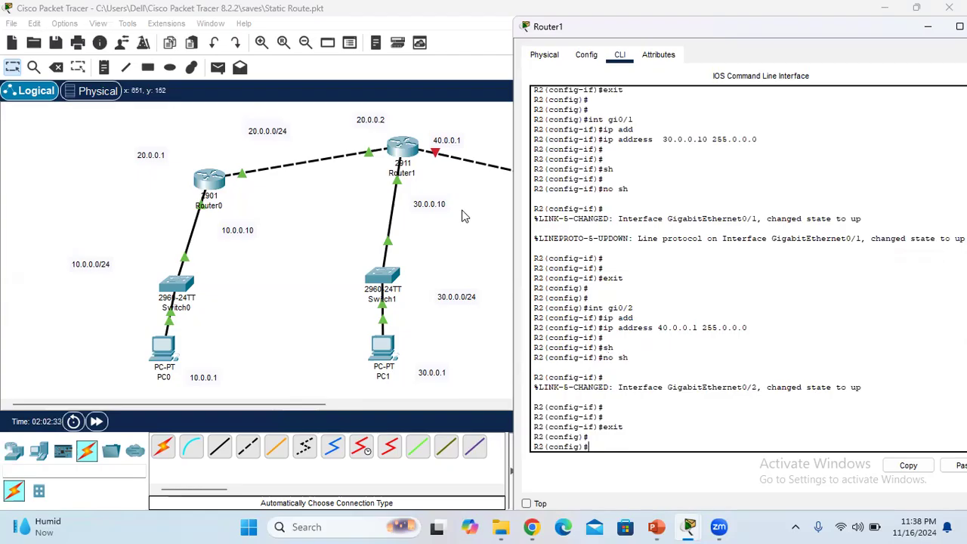
Minimize Router1's window, open Router2's command line, and decline the initial configuration dialog with "n"
click(924, 32)
click(619, 197)
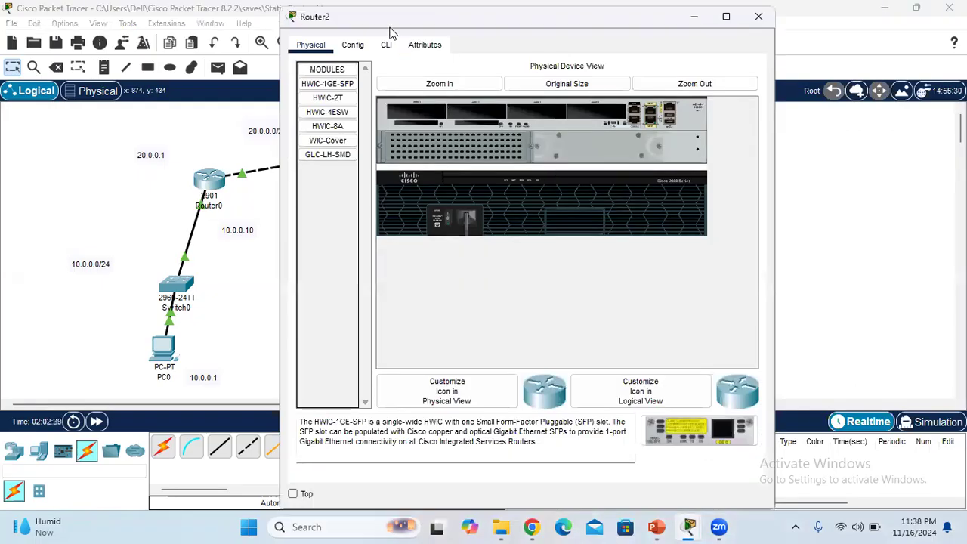
click(387, 45)
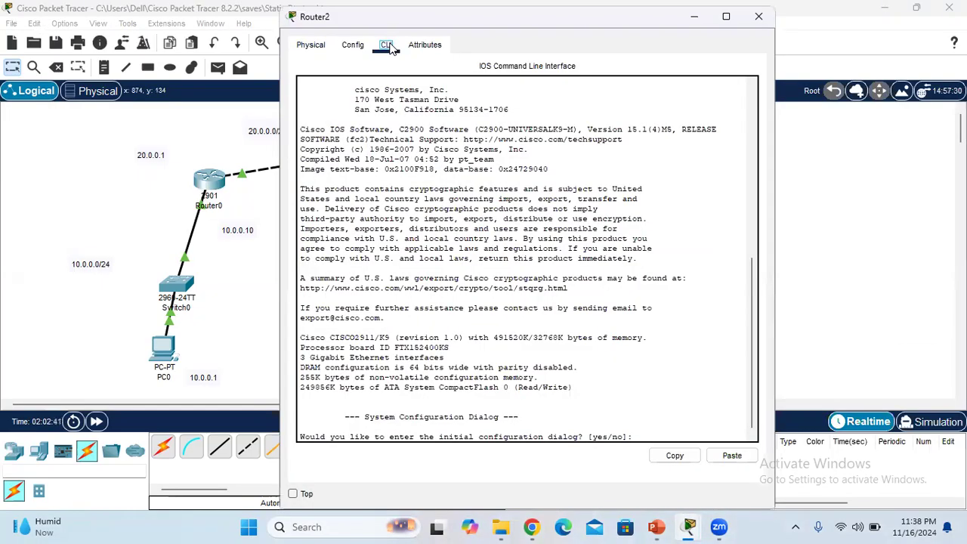
click(643, 436)
text(n)
key(Return)
key(Return)
key(Return)
key(Return)
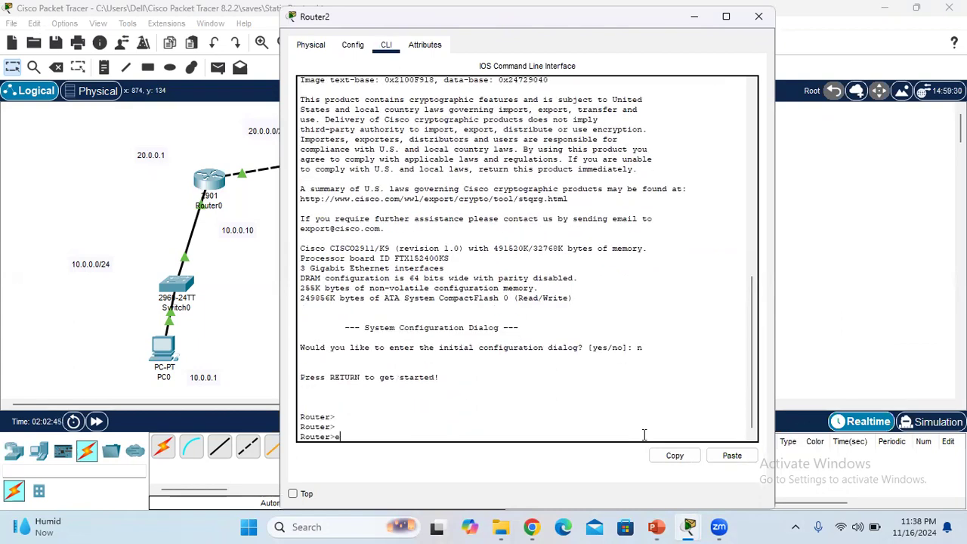
Enter privileged mode and global configuration mode on Router2 with the commands "en" and "config t"
text(en)
key(Return)
key(Return)
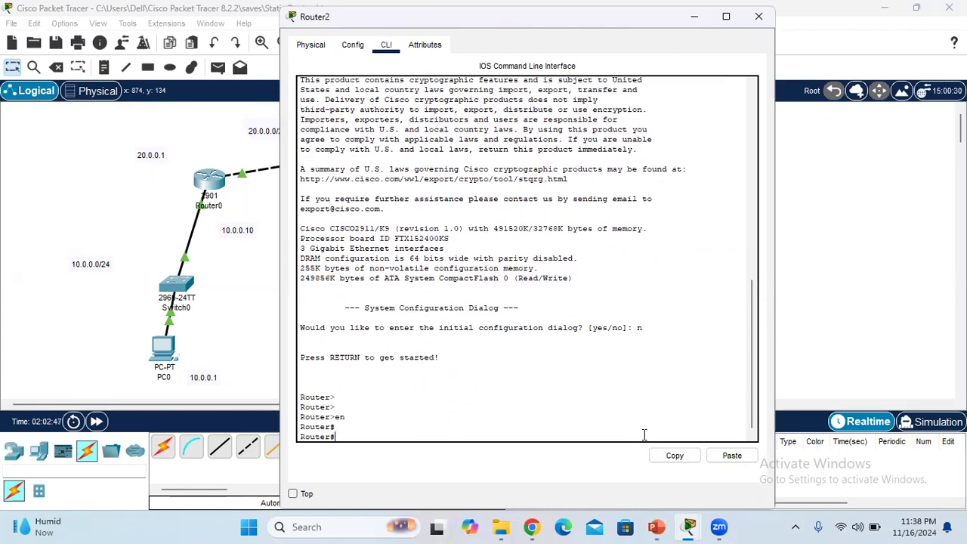
text(config t)
key(Return)
Set Router2's hostname to R3 using the command "hostname R3"
text(hostname)
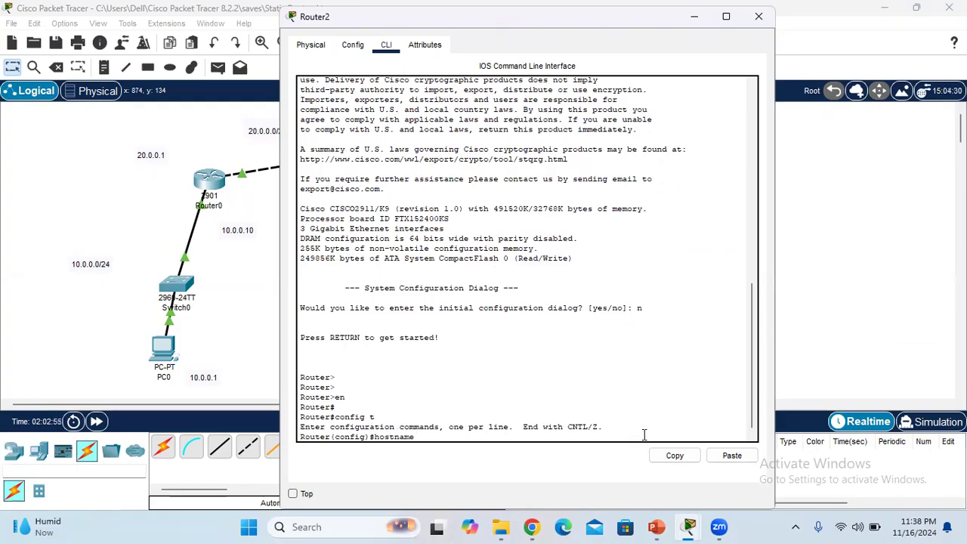
text( R3)
key(Return)
key(Return)
key(Return)
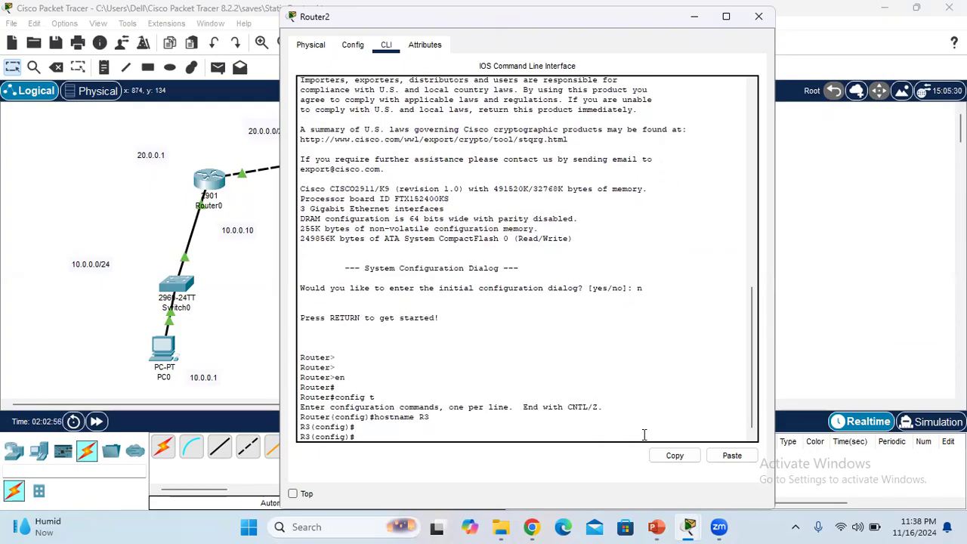
Check the ports on the link between Router1 and Router2, and enter Router2's interface configuration with "int gi0/0"
click(892, 253)
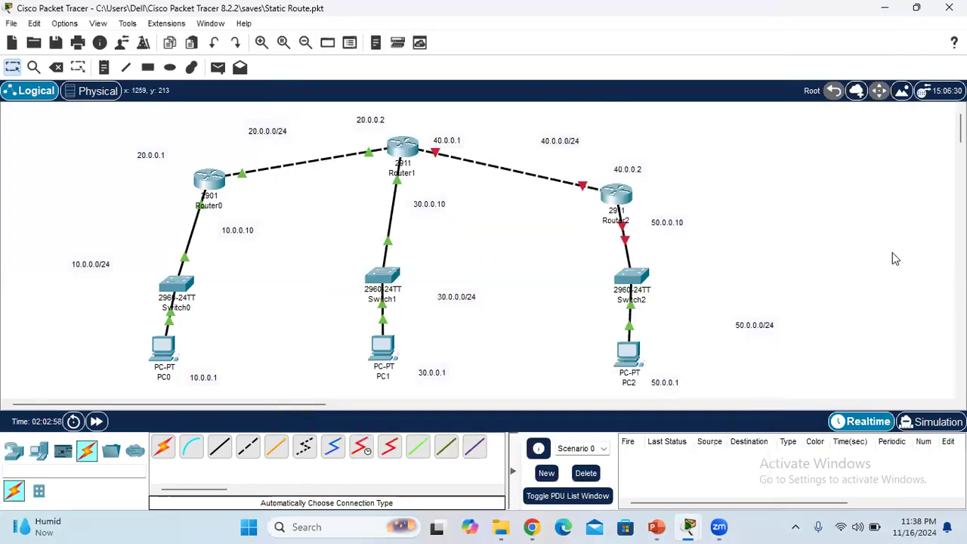
mouse_move(584, 187)
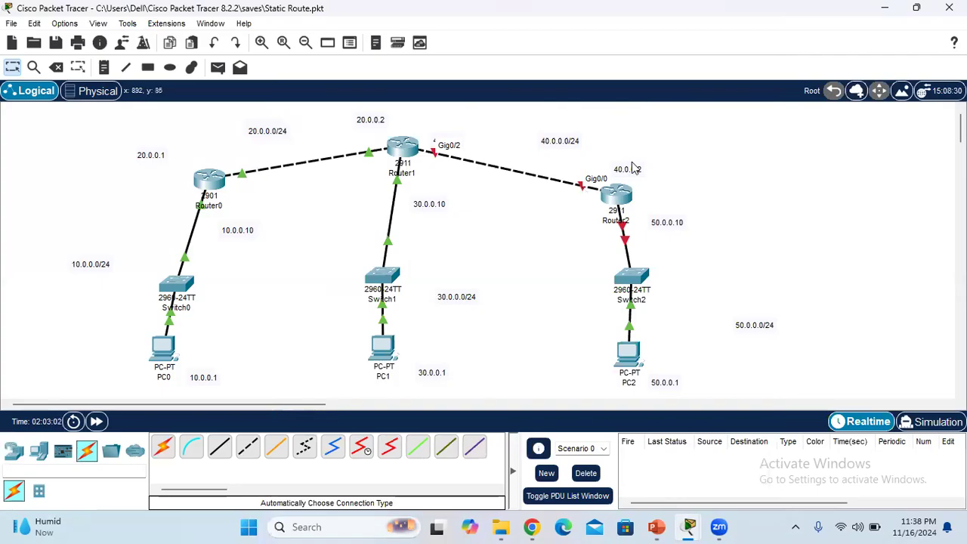
mouse_move(710, 518)
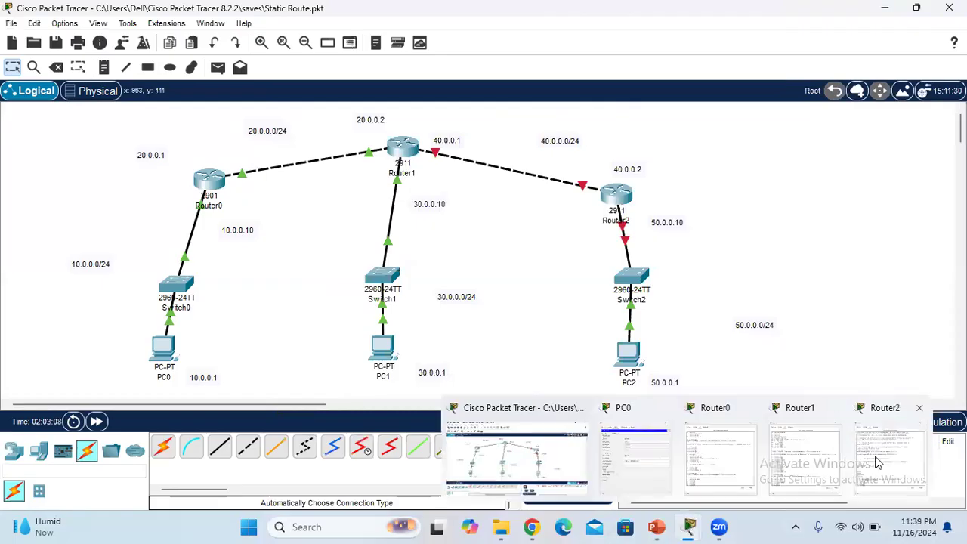
click(875, 462)
text(int gi0/0)
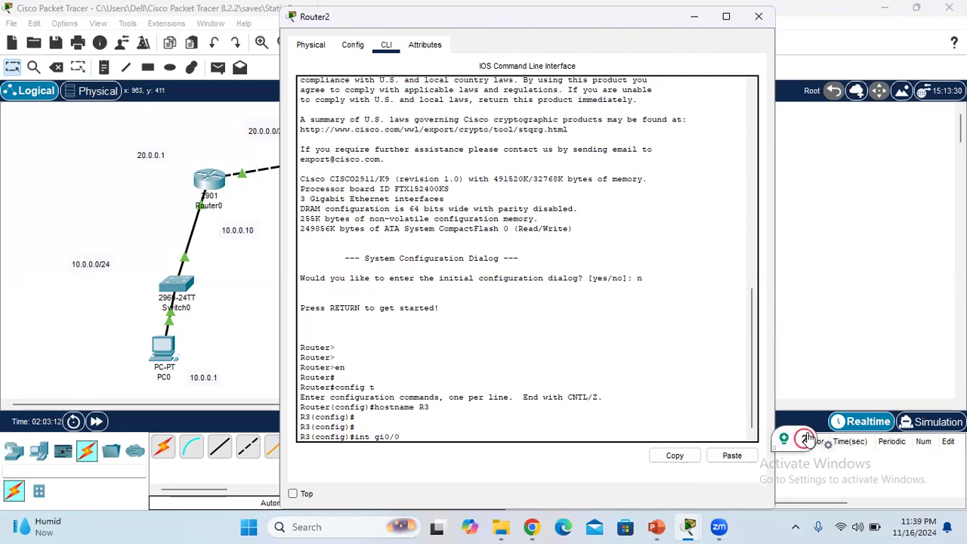
key(Return)
Assign IP address 40.0.0.2 with mask 255.0.0.0 to Router2's gi0/0 interface using the "ip address" command
text(ip ad)
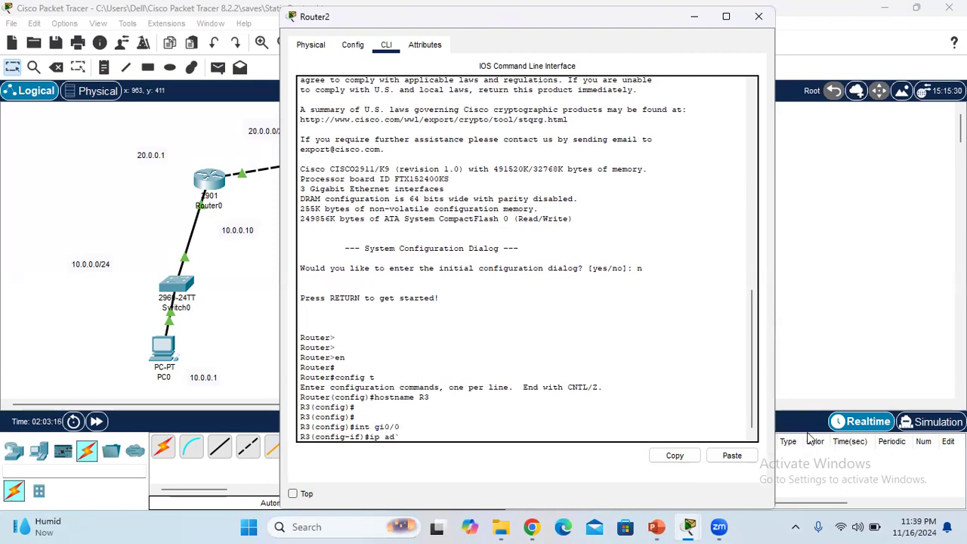
text(d)
key(Tab)
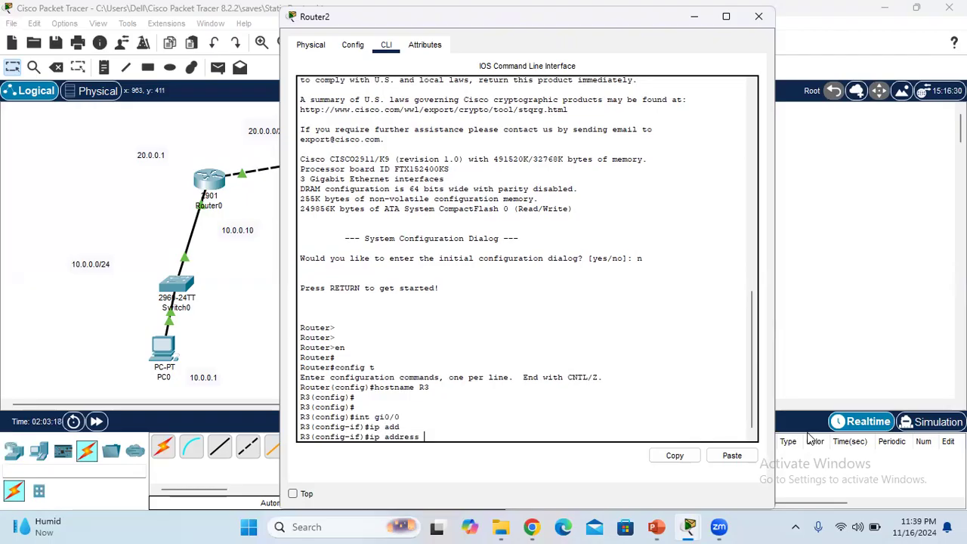
text(40.0.0.2 255.0.0.0)
key(Return)
Run "sh" and "no sh" to bring up Router2's gi0/0 interface, and leave interface configuration with "exit"
text(sh)
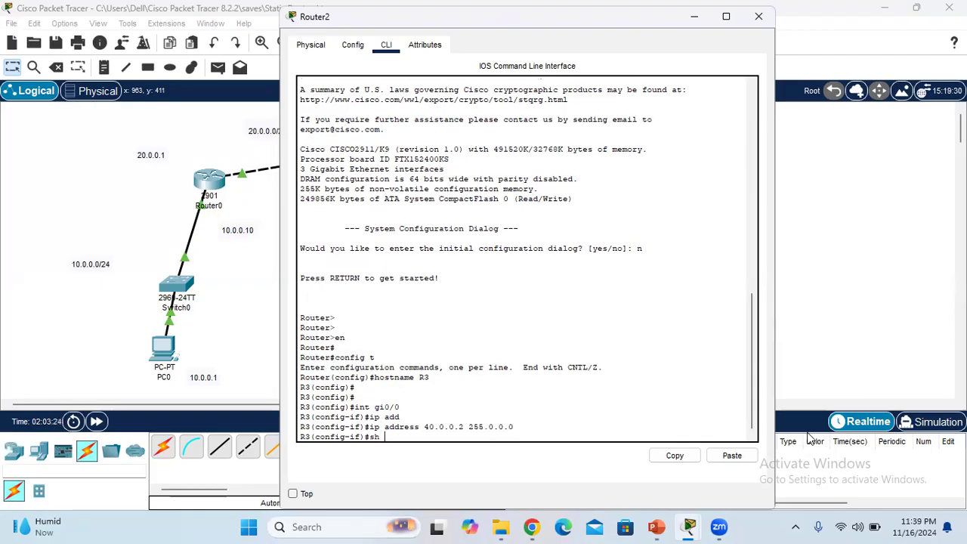
key(Return)
text(no sh)
key(Return)
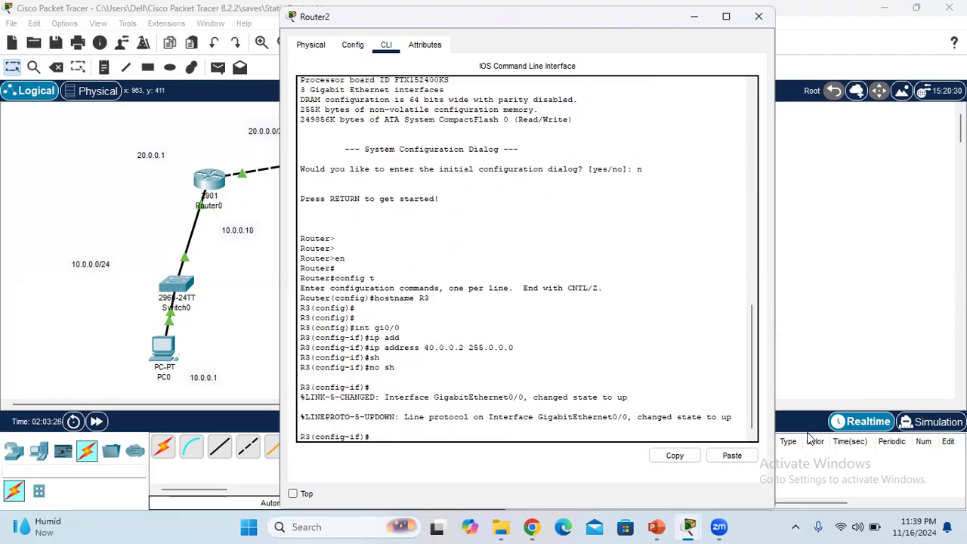
key(Return)
key(Return)
key(Return)
key(Return)
text(exit)
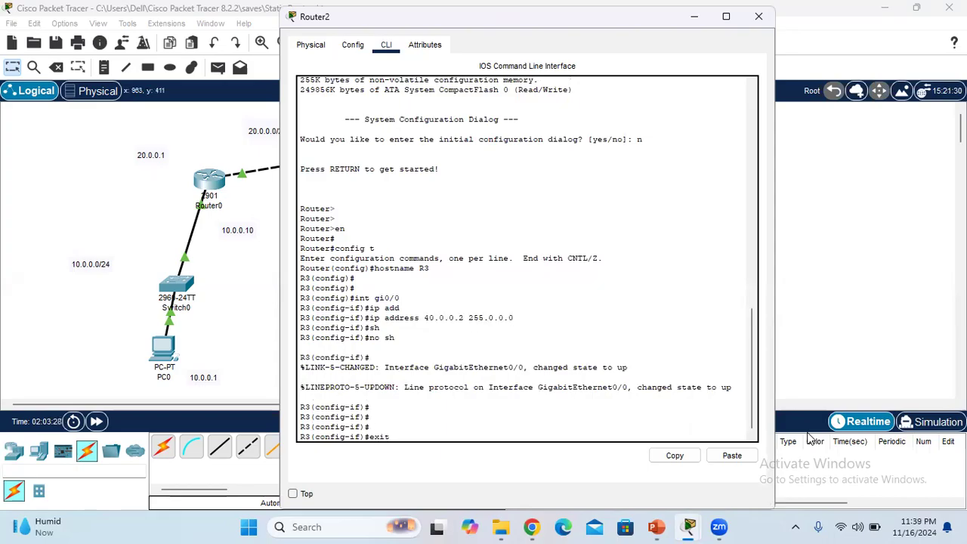
key(Return)
key(Return)
key(Return)
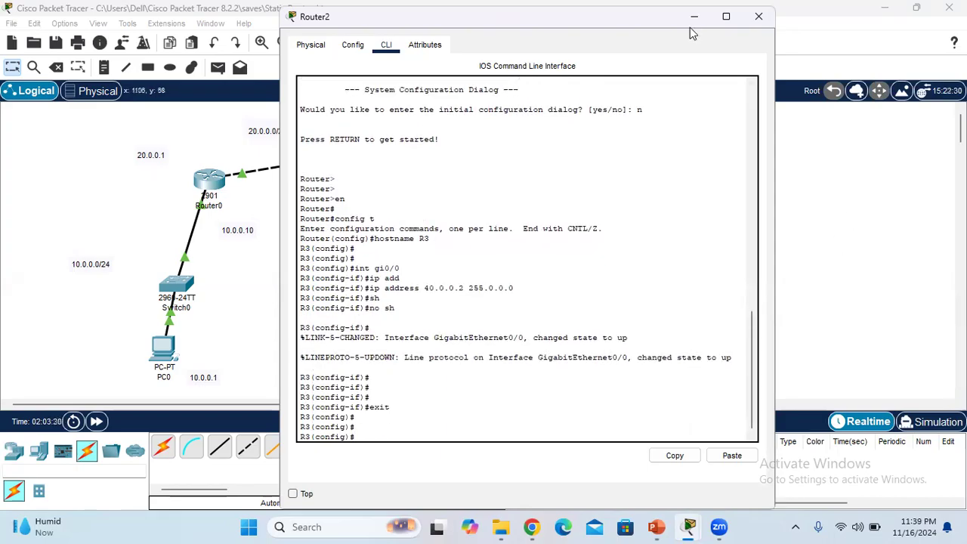
Check which Router2 port connects to Switch2, and enter that interface's configuration on Router2 with "int gi0/1"
click(287, 125)
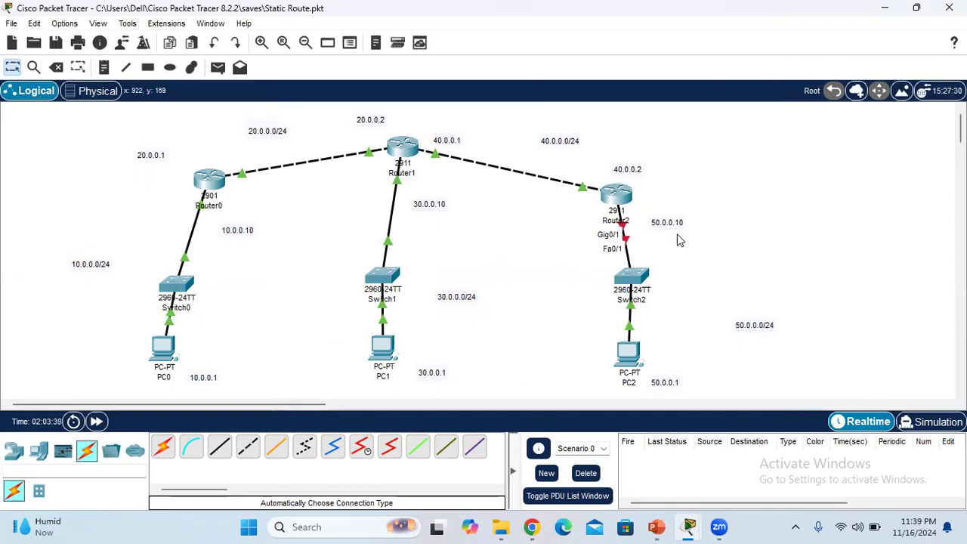
mouse_move(695, 527)
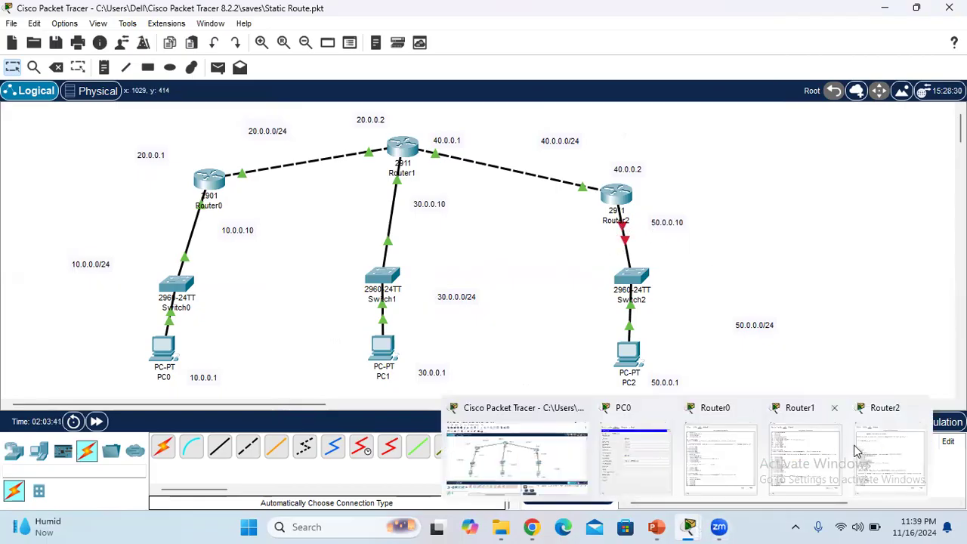
click(874, 456)
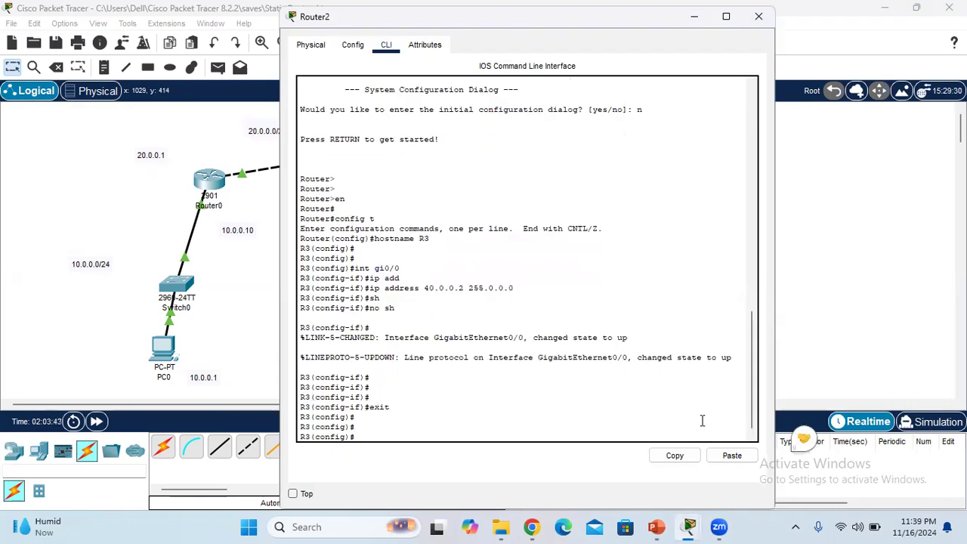
text(int gi0/1)
key(Return)
Assign IP address 50.0.0.10 with mask 255.0.0.0 to Router2's gi0/1 interface using the "ip address" command
text(ip add)
key(Tab)
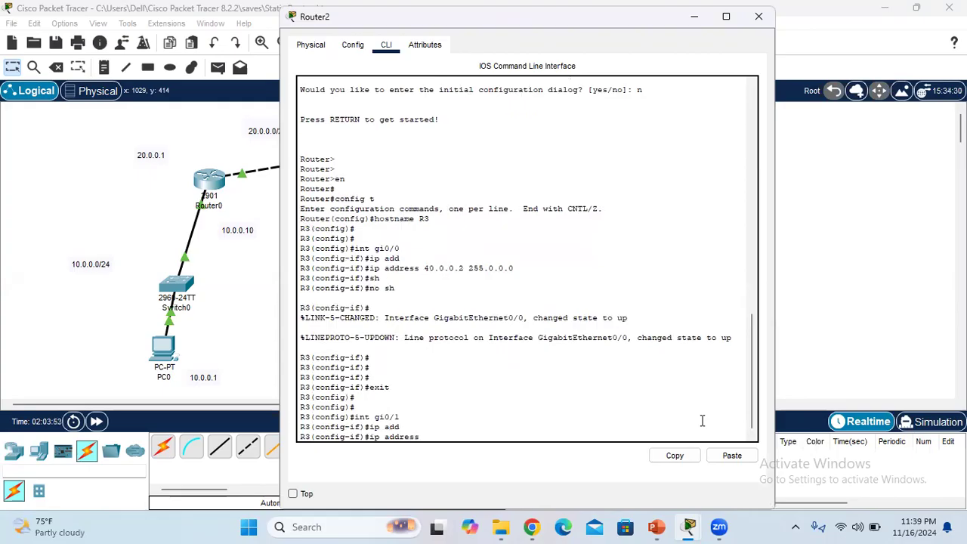
text(50.0.0.10 255.0.0.0)
key(Return)
key(Return)
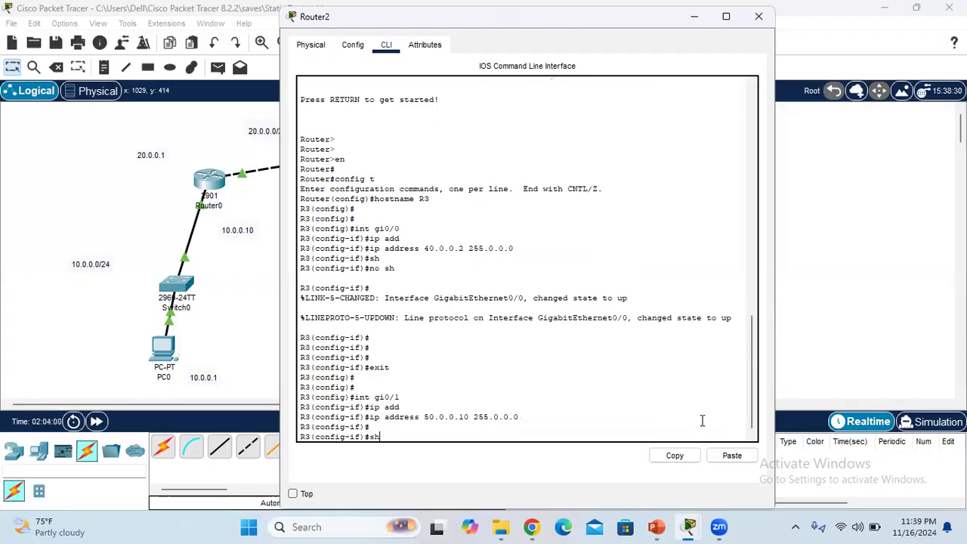
Run "sh" and "no sh" to bring up Router2's gi0/1 interface, leave interface configuration with "exit", and minimize Router2's window
text(sh)
key(Return)
key(Return)
text(no sh)
key(Return)
key(Return)
text(e)
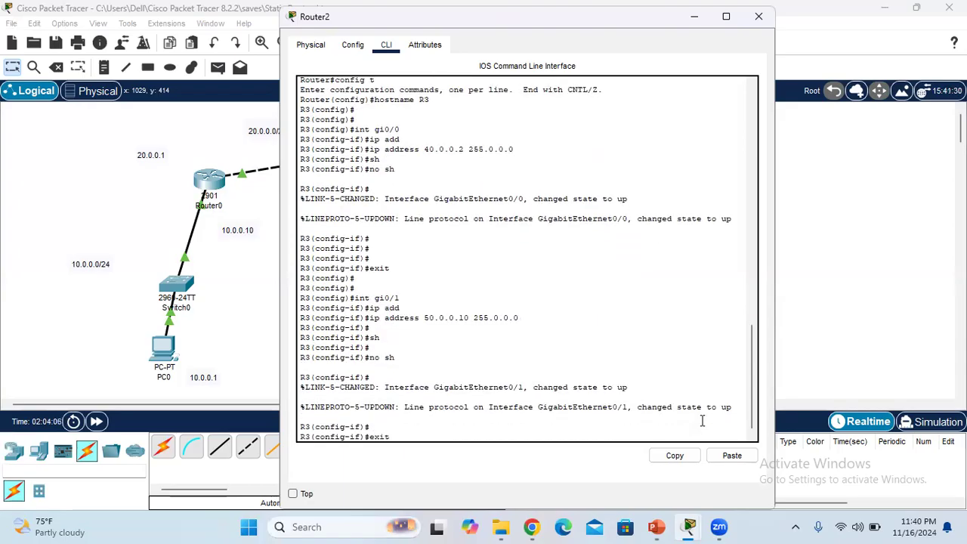
text(xit)
key(Return)
key(Return)
key(Return)
key(Return)
key(Return)
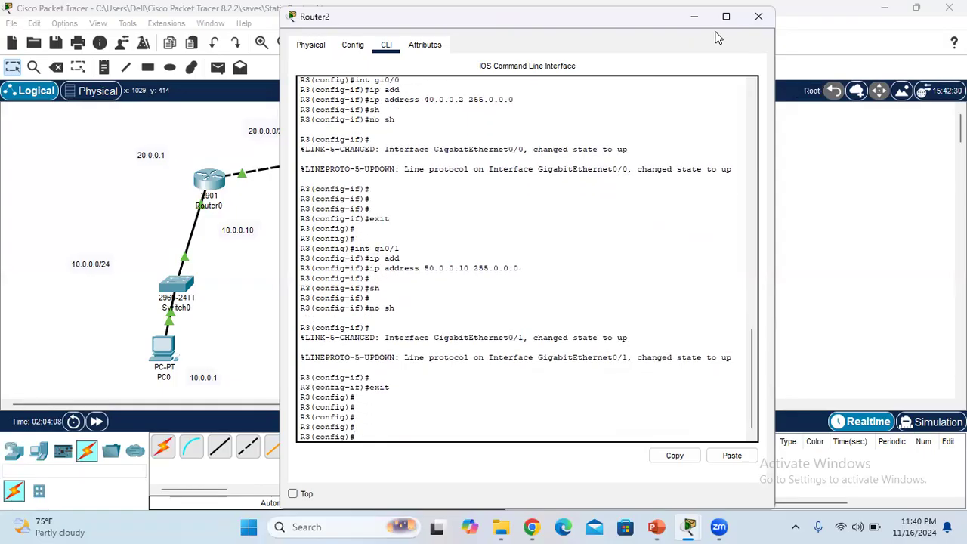
click(701, 24)
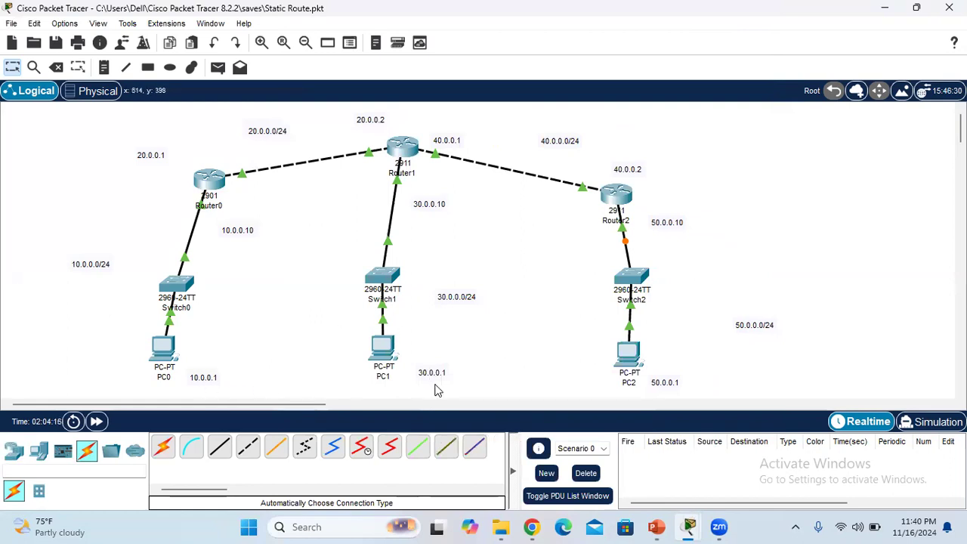
Replace PC0's IP configuration view with its command prompt and test reachability of PC1 with "ping 30.0.0.1"
click(167, 353)
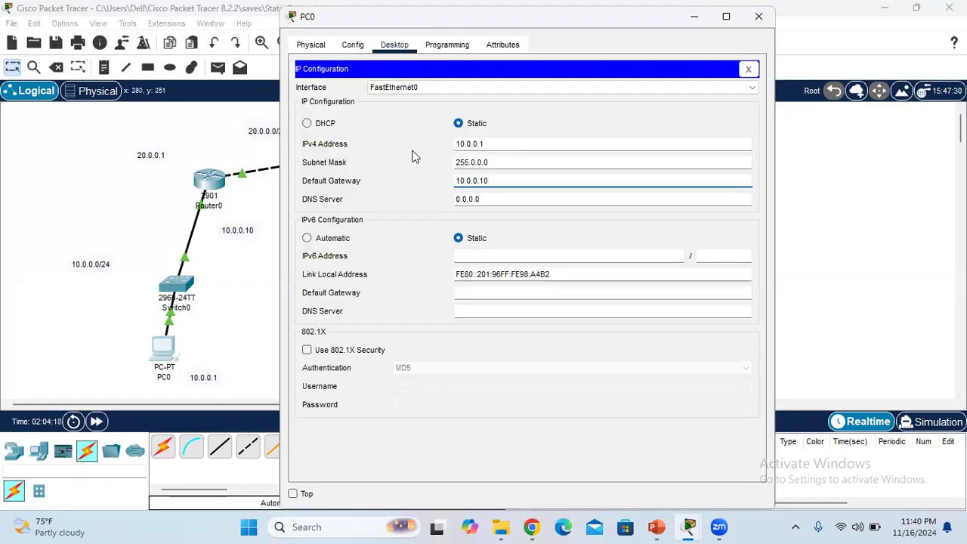
click(311, 45)
click(394, 45)
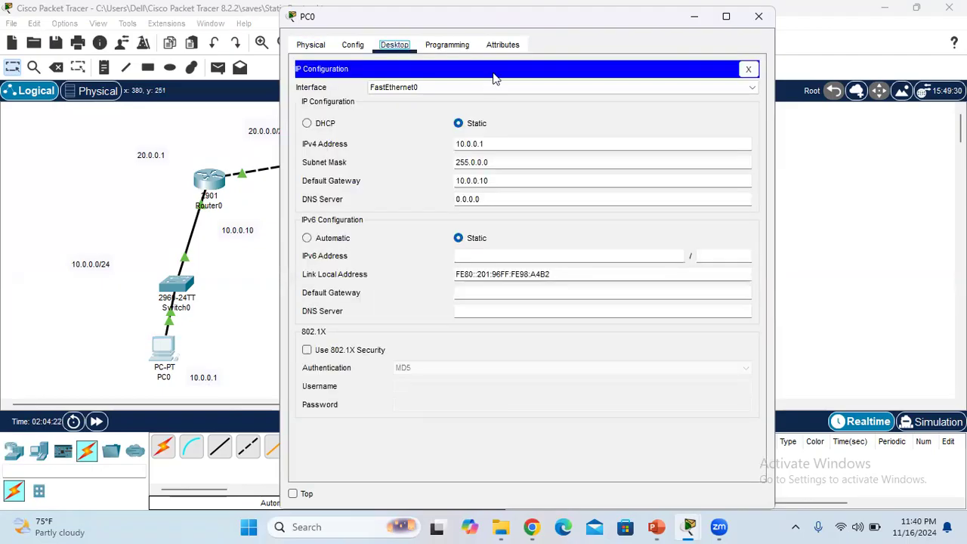
click(749, 70)
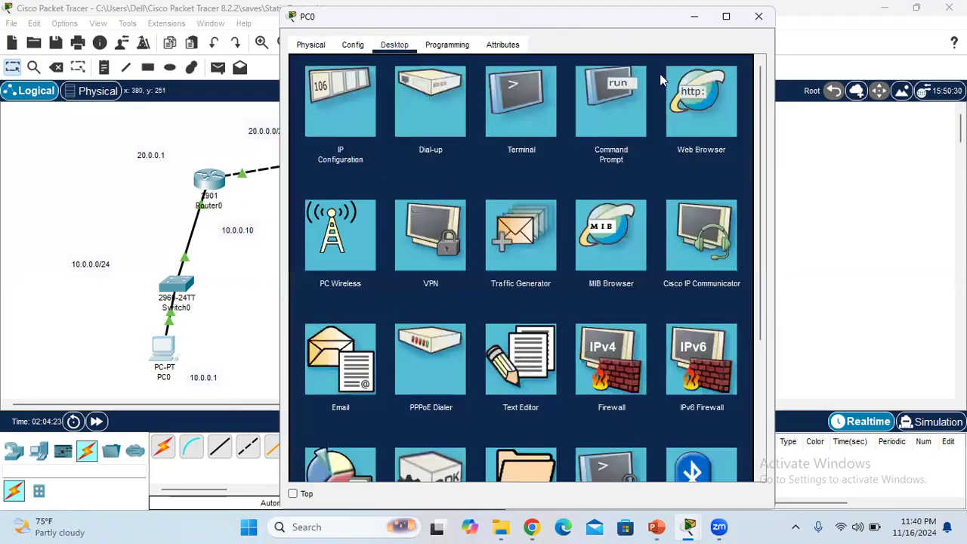
click(610, 105)
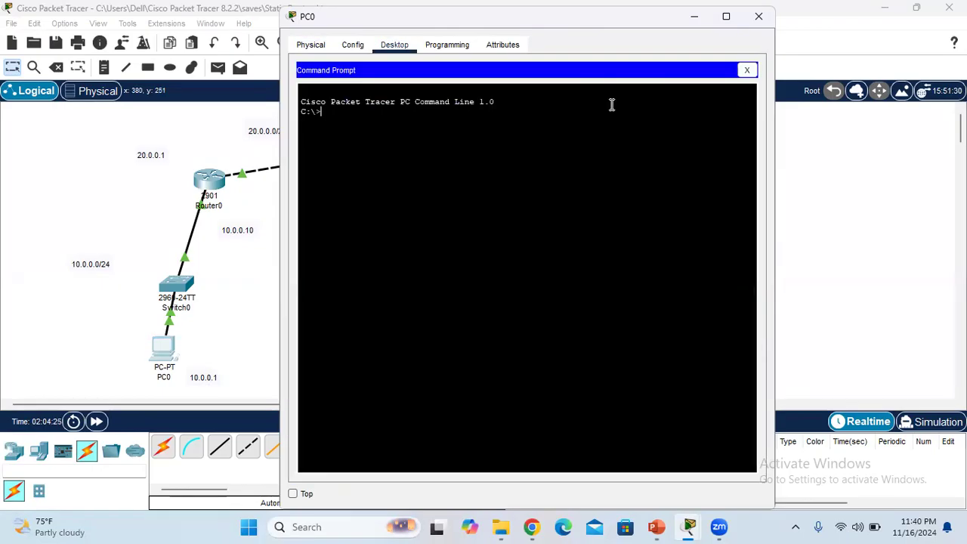
text(ping)
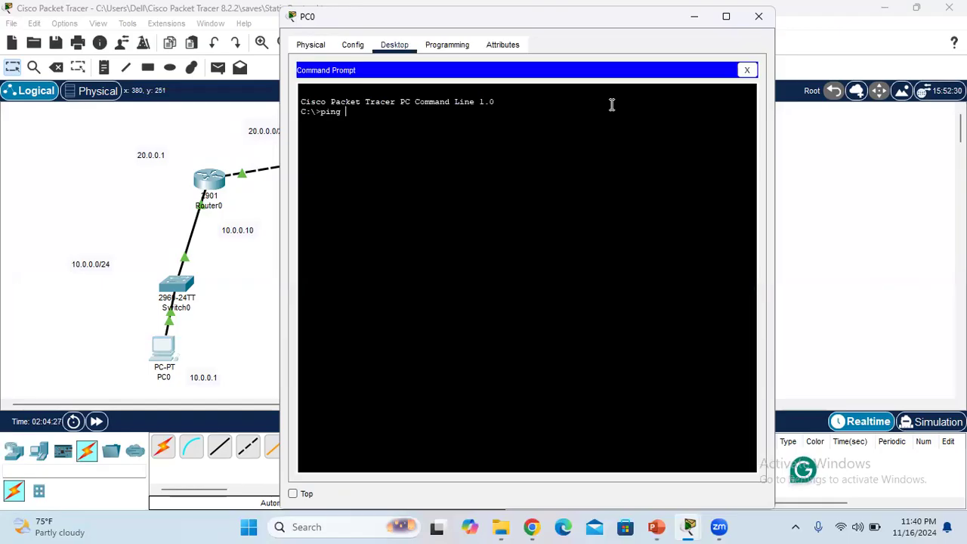
text( 30.0.0.1)
key(Return)
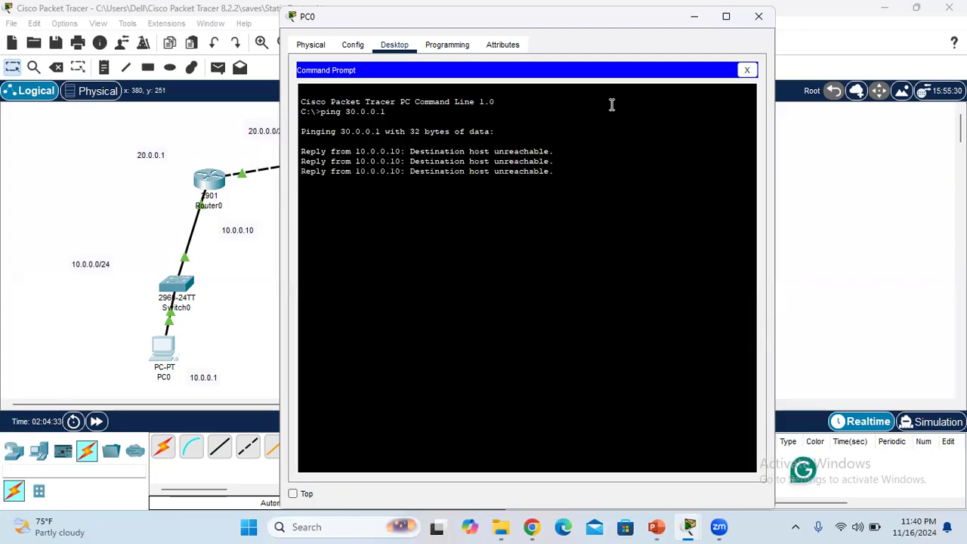
Stop the running ping, test reachability of PC2 with "ping 50.0.0.1", and put away PC0's command prompt and window
key(ctrl+c)
key(Up)
key(BackSpace)
key(BackSpace)
key(BackSpace)
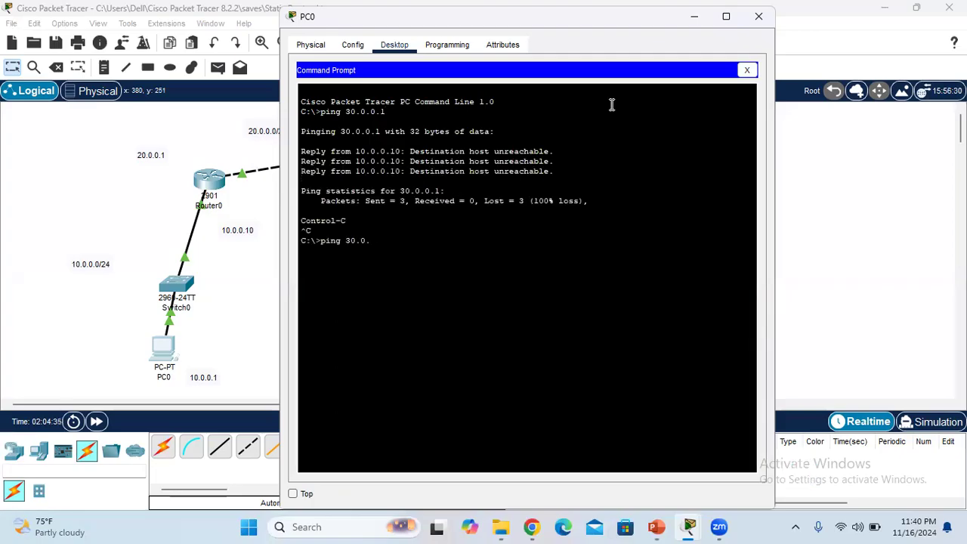
key(BackSpace)
key(BackSpace)
text(50.0.0.1)
key(Return)
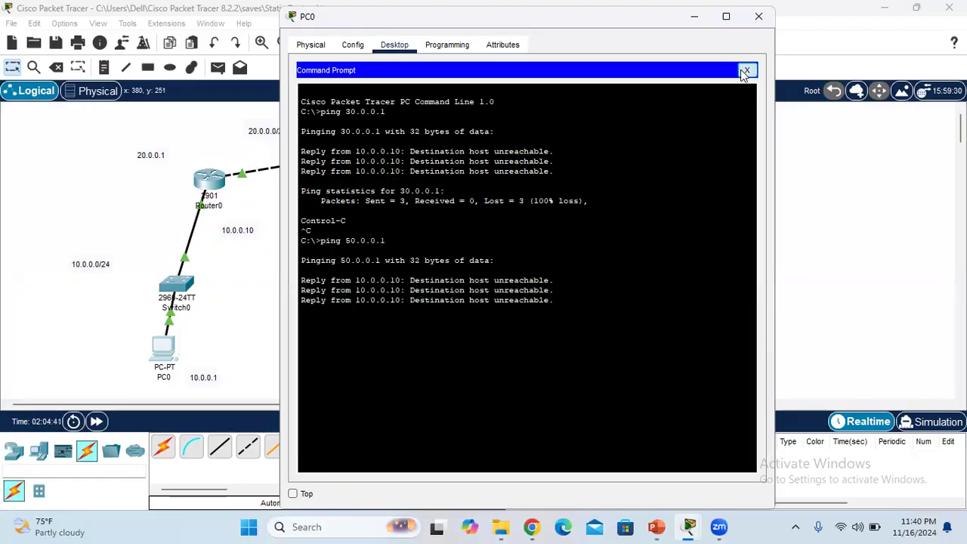
click(745, 71)
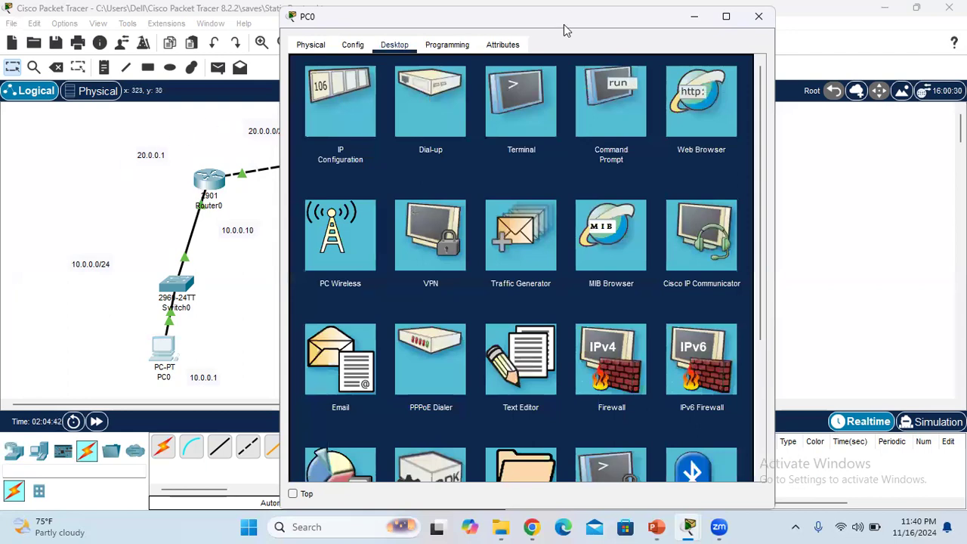
drag(699, 16, 753, 128)
click(749, 127)
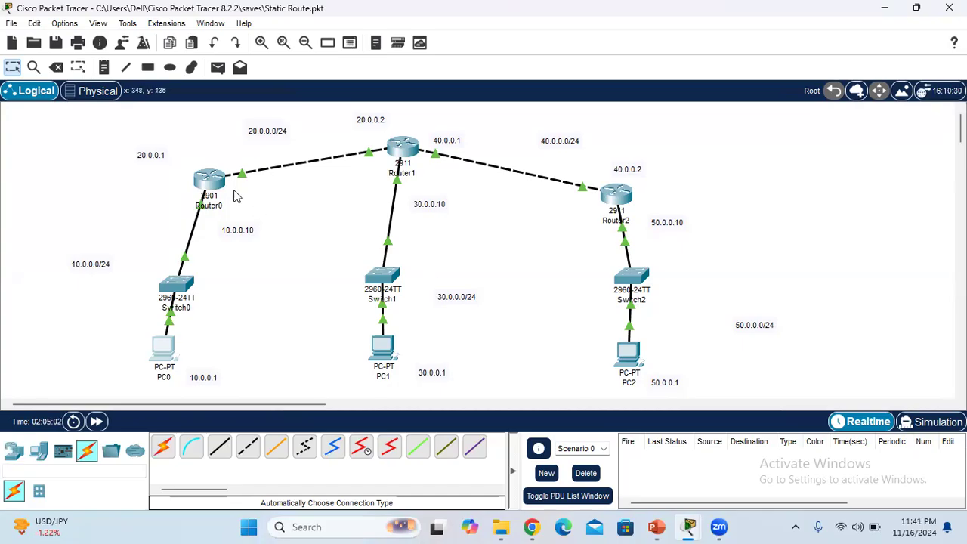
Open Router0's command line and begin a static route command with "IP route" in global configuration mode
click(210, 181)
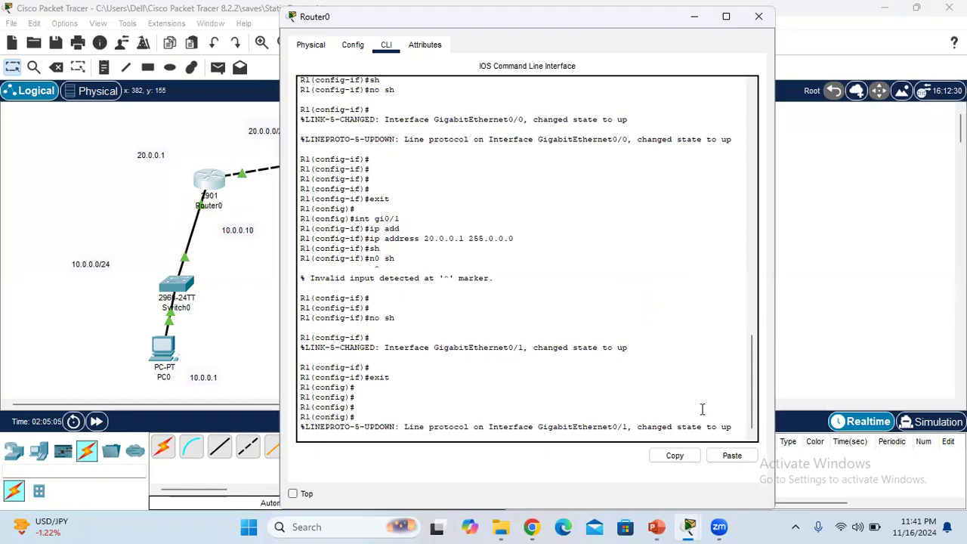
key(Return)
key(Return)
key(Return)
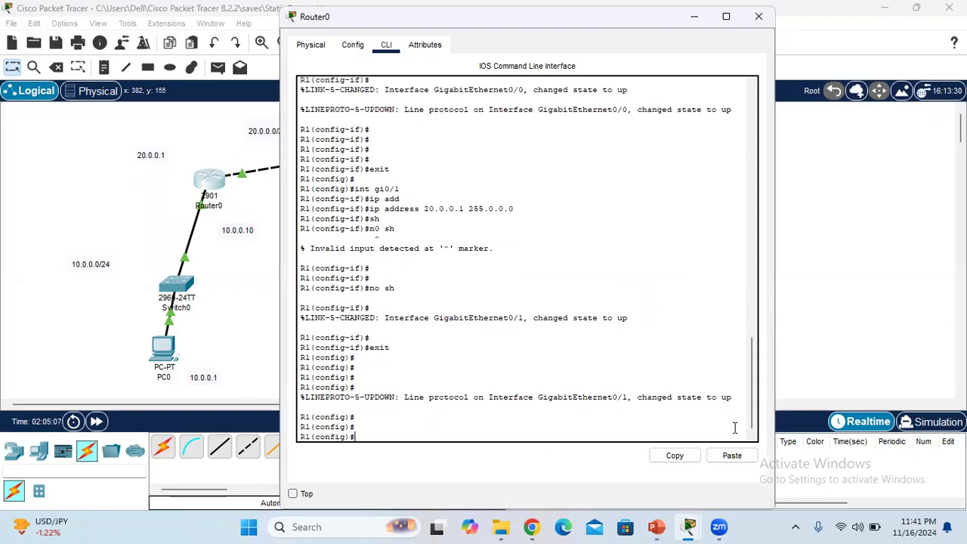
text(IP route)
Check the topology's addressing, and extend Router0's static route command with destination network 30.0.0.0 and mask 255.0.0.0
click(690, 21)
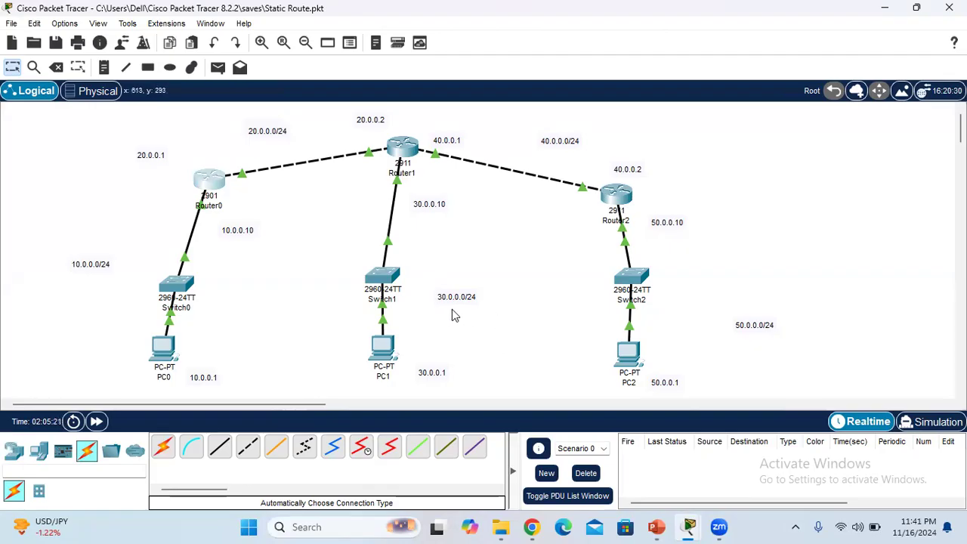
mouse_move(686, 526)
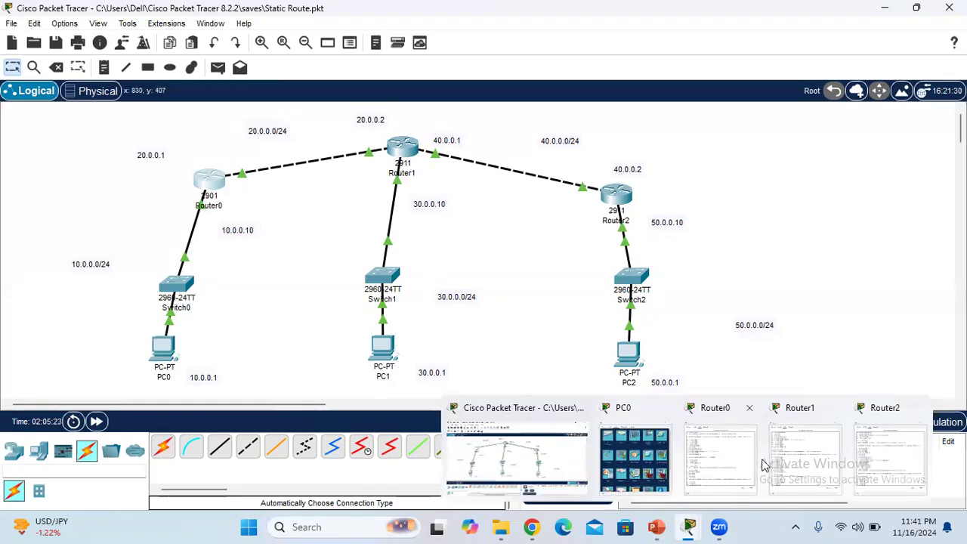
click(723, 446)
text(30)
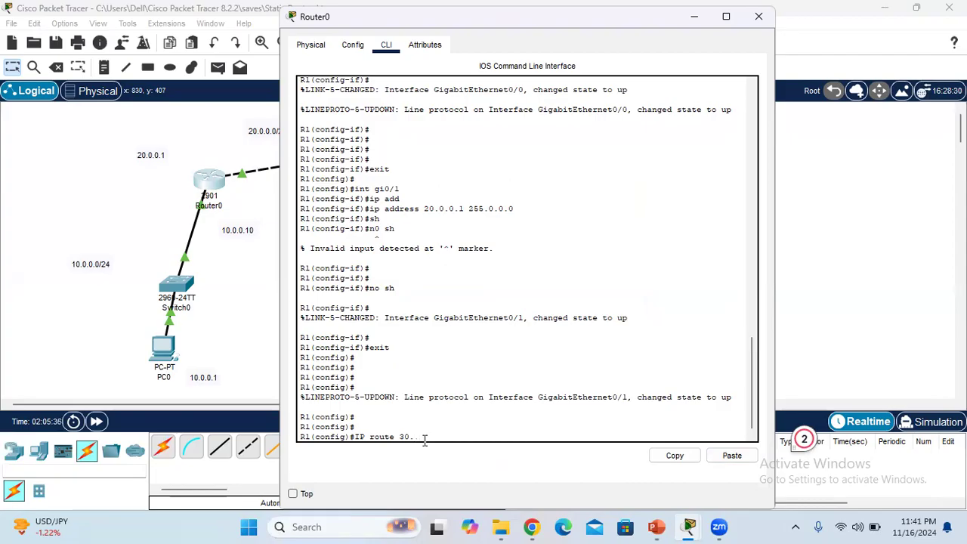
text(.0 255.0.0.0)
Check Router1's facing address on the topology, and complete Router0's 30.0.0.0 route with next hop 20.0.0.2
click(247, 296)
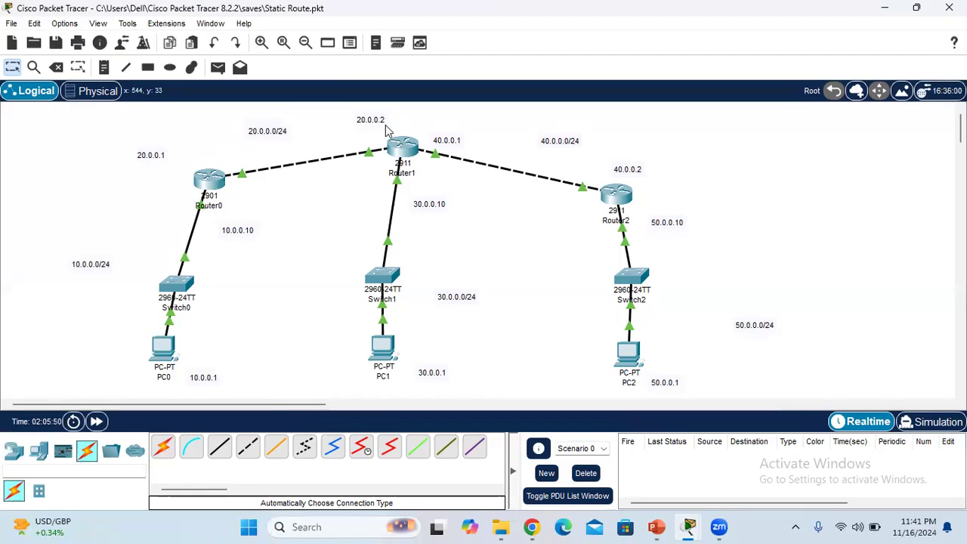
mouse_move(689, 526)
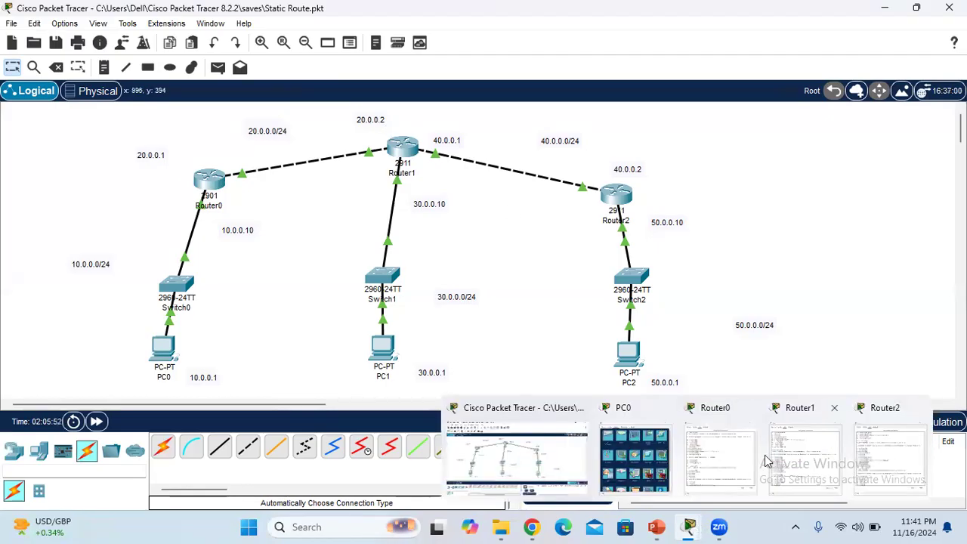
click(729, 459)
text(20.0.0.2)
key(Return)
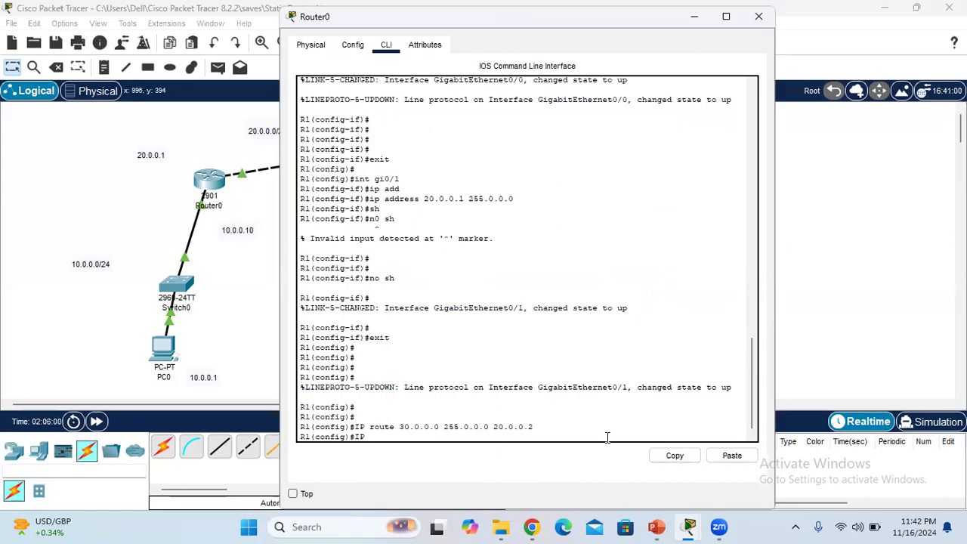
Reuse the previous route command on Router0 to add "IP route 40.0.0.0 255.0.0.0 20.0.0.2"
key(BackSpace)
key(BackSpace)
key(BackSpace)
key(Up)
key(BackSpace)
key(Left)
key(Left)
key(Left)
key(Left)
key(Left)
key(Left)
key(Left)
key(Left)
key(Left)
key(Left)
key(Left)
key(Left)
key(Left)
key(Left)
key(Left)
key(Left)
key(Left)
key(Left)
key(Left)
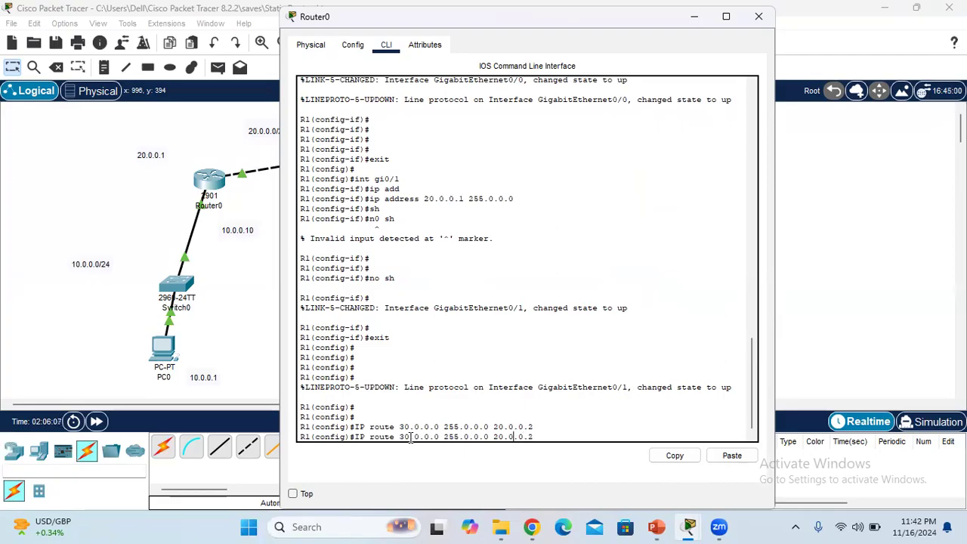
key(BackSpace)
key(BackSpace)
text(40)
key(Return)
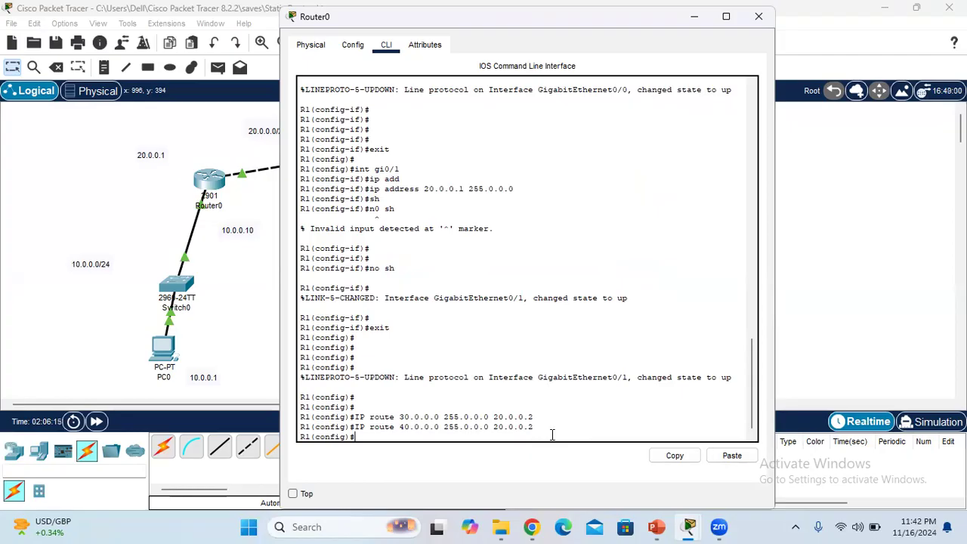
Add "IP route 50.0.0.0 255.0.0.0 20.0.0.2" on Router0 and leave global configuration mode with "exit"
key(Up)
key(BackSpace)
key(BackSpace)
text(50.0.0.0 255.0.0.0 20.0.0.2)
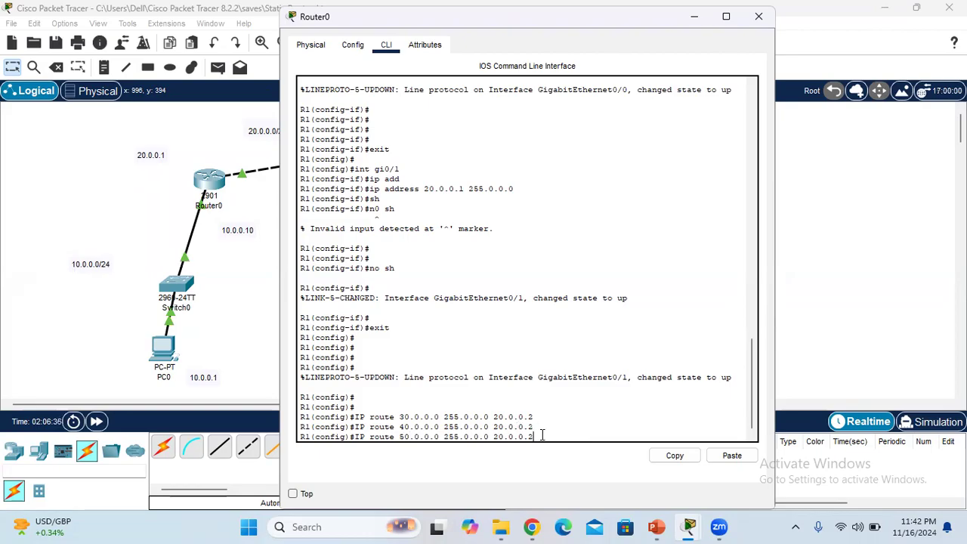
key(Return)
key(Return)
key(Return)
key(Return)
text(exit)
key(Return)
Try to display Router0's routes with "sh routing table" and "sh route"
key(Return)
text(sh rou)
key(Tab)
text(ting table)
key(Return)
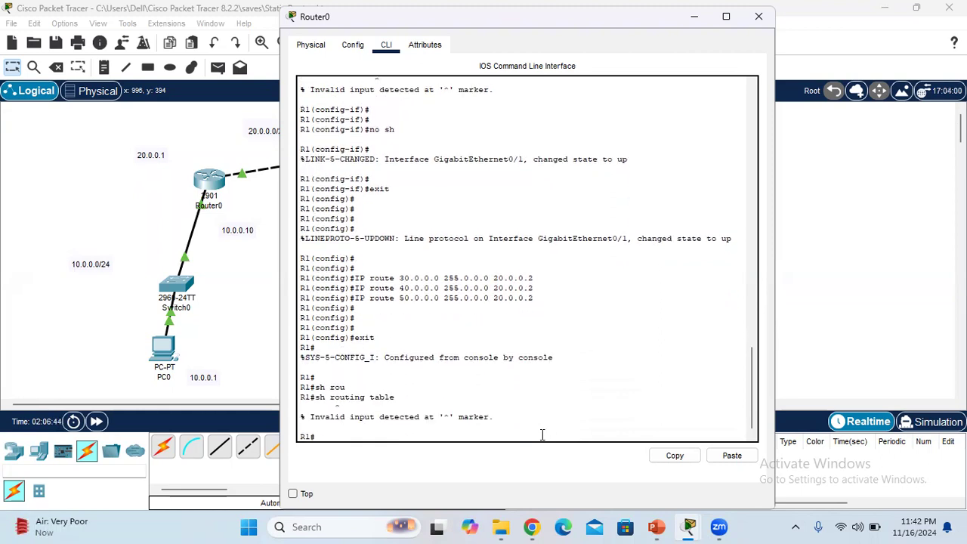
text(sh route)
key(Return)
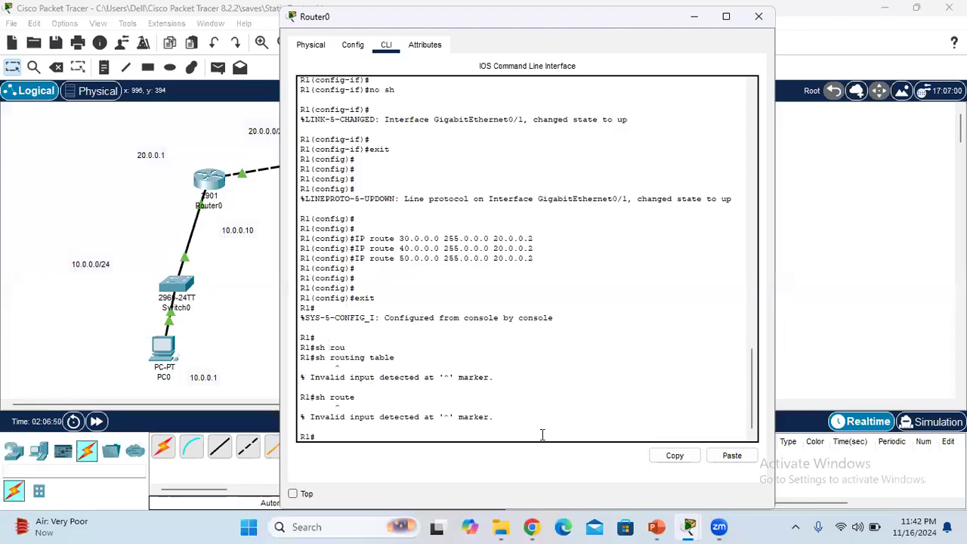
List the available show subcommands on Router0 with "sh ?" and read through the list to its end
text(sh ?)
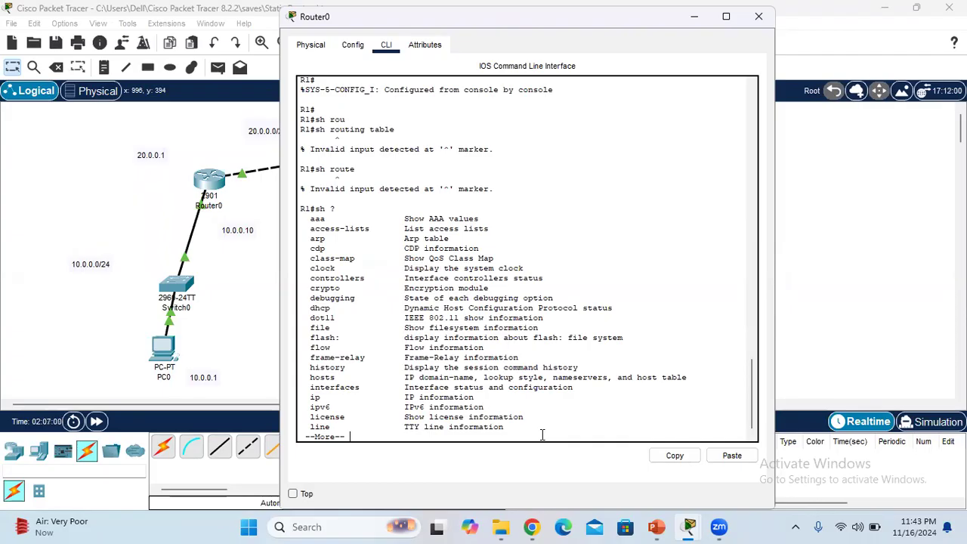
key(Return)
key(Return)
key(Return)
key(Return)
key(Return)
key(Return)
key(Return)
key(Return)
key(Return)
key(Return)
key(Return)
key(Return)
key(Return)
key(Return)
key(Return)
key(Return)
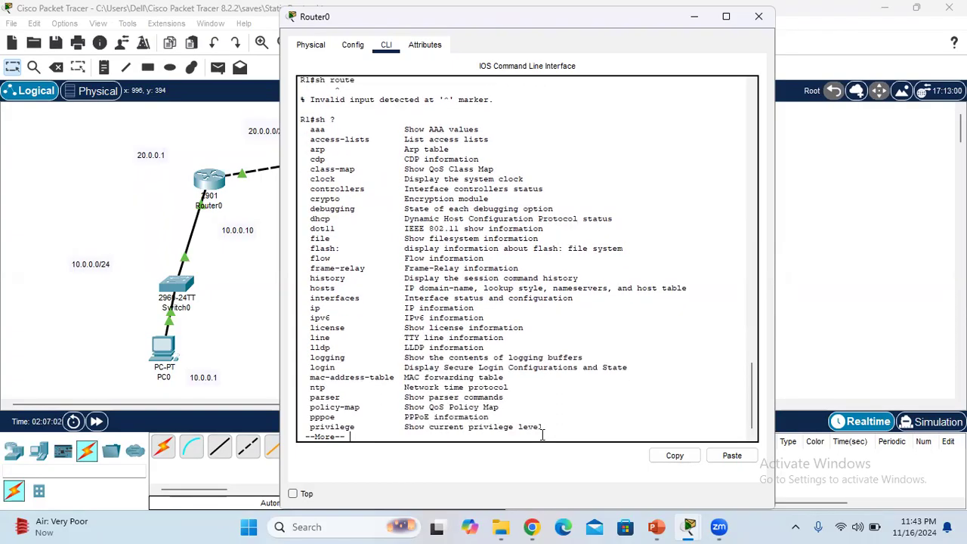
key(Return)
key(Return)
key(Return)
key(Return)
key(Return)
key(Return)
key(Return)
key(Return)
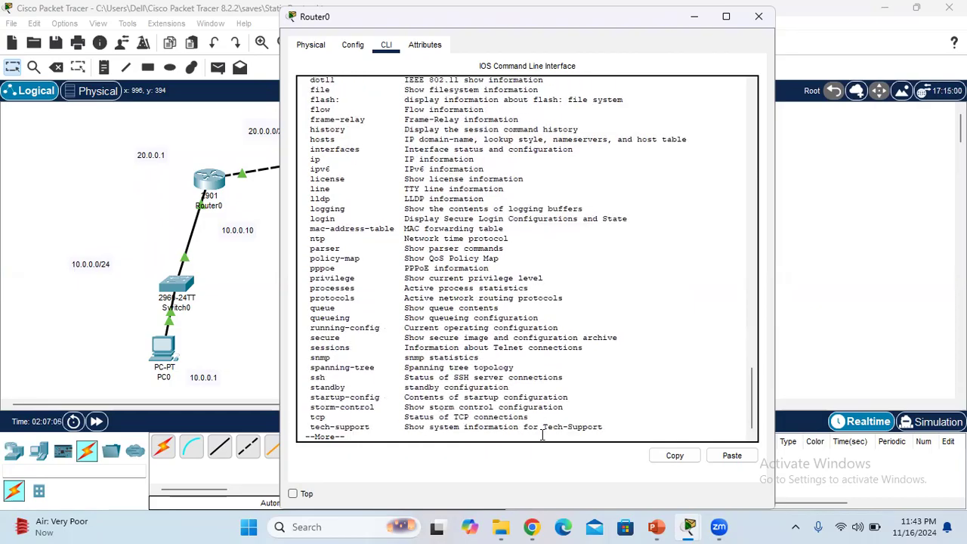
key(Return)
key(Return)
key(Return)
key(Return)
key(Return)
key(Return)
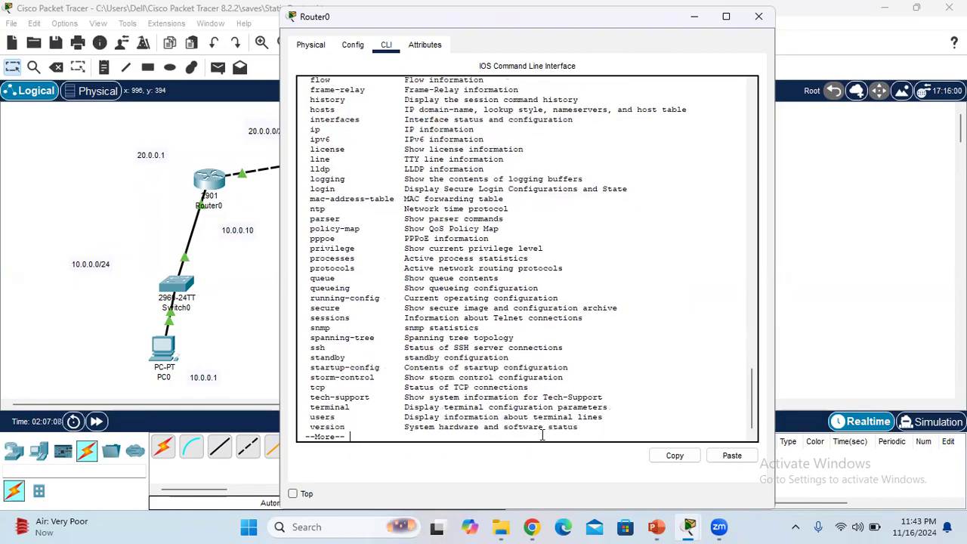
key(Return)
key(Return)
key(Return)
key(Return)
key(Return)
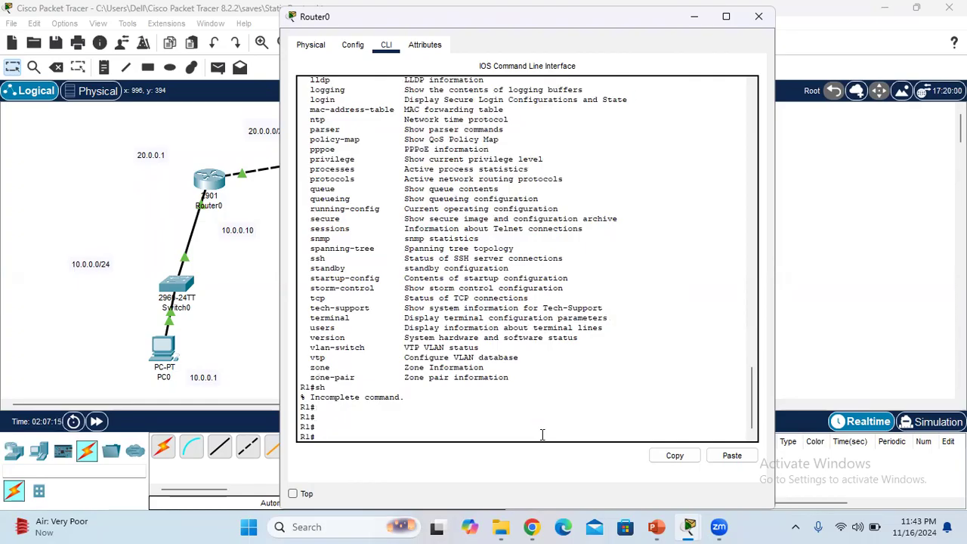
Display Router0's current configuration with "sh running-config", correcting the mistyped "sh runnin config"
text(sh runnin config)
key(Return)
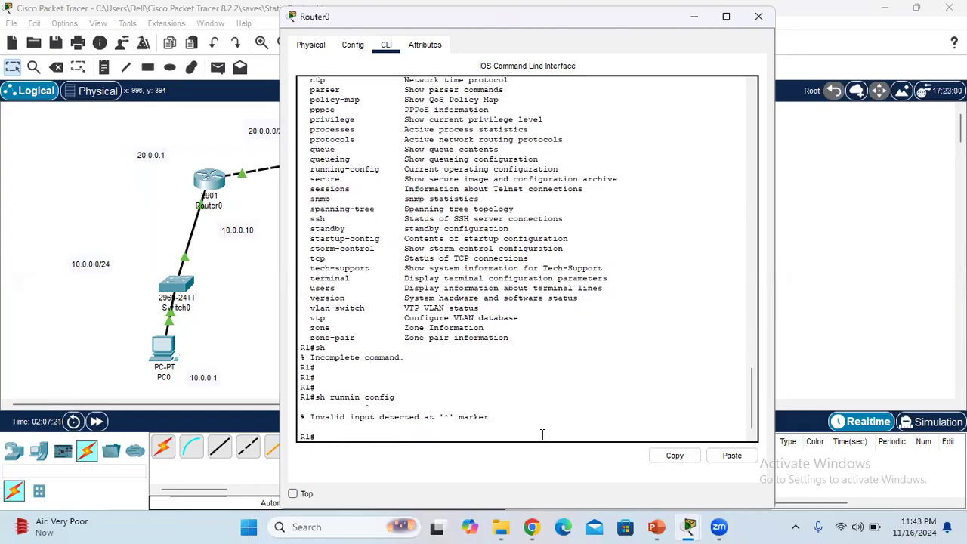
key(Up)
key(BackSpace)
key(BackSpace)
key(BackSpace)
key(BackSpace)
key(BackSpace)
key(BackSpace)
key(BackSpace)
key(BackSpace)
key(Tab)
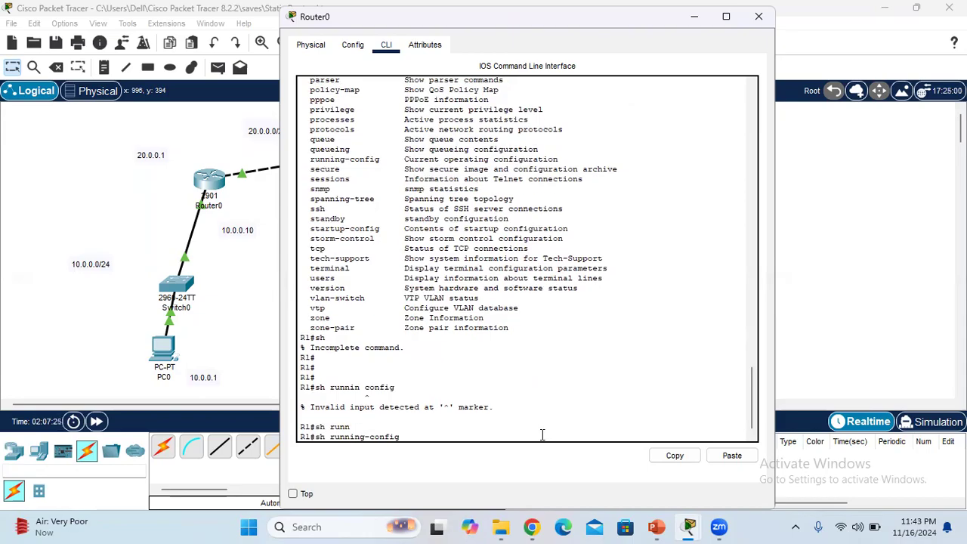
key(Return)
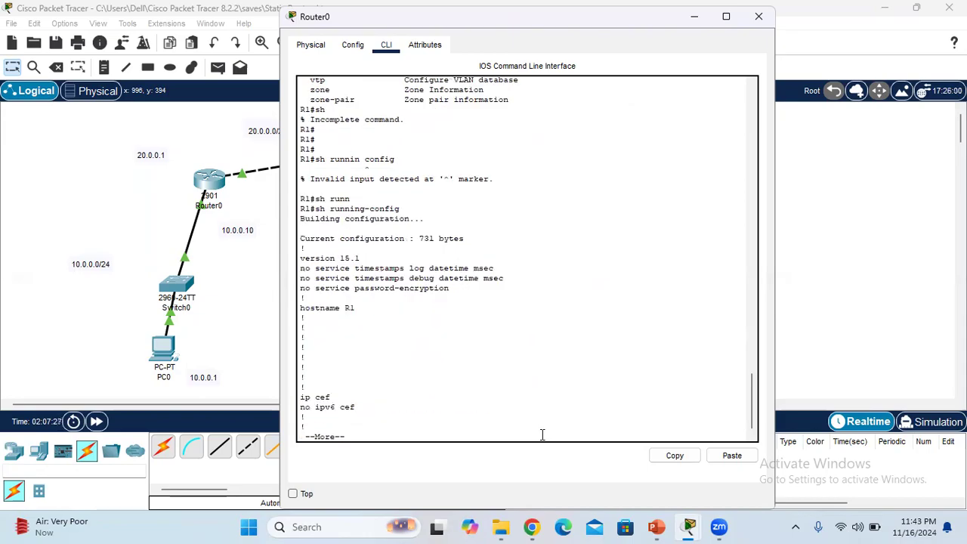
Read through Router0's running configuration, examining the GigabitEthernet0/0 settings and the ip route entries, and return to the R1 prompt
key(Return)
key(Return)
key(Return)
key(Return)
key(Return)
key(Return)
key(Return)
key(Return)
key(Return)
key(Return)
key(Return)
key(Return)
key(Return)
key(Return)
key(Return)
key(Return)
key(Return)
key(Return)
key(Return)
key(Return)
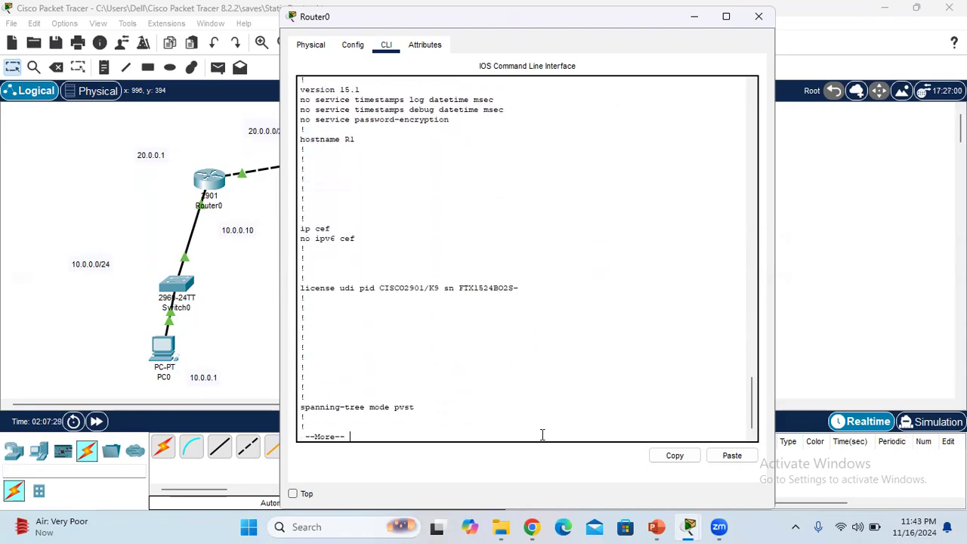
key(Return)
key(Return)
key(Return)
key(Return)
key(Return)
key(Return)
key(Return)
key(Return)
key(Return)
key(Return)
key(Return)
key(Return)
key(Return)
key(Return)
key(Return)
key(Return)
key(Return)
key(Return)
key(Return)
key(Return)
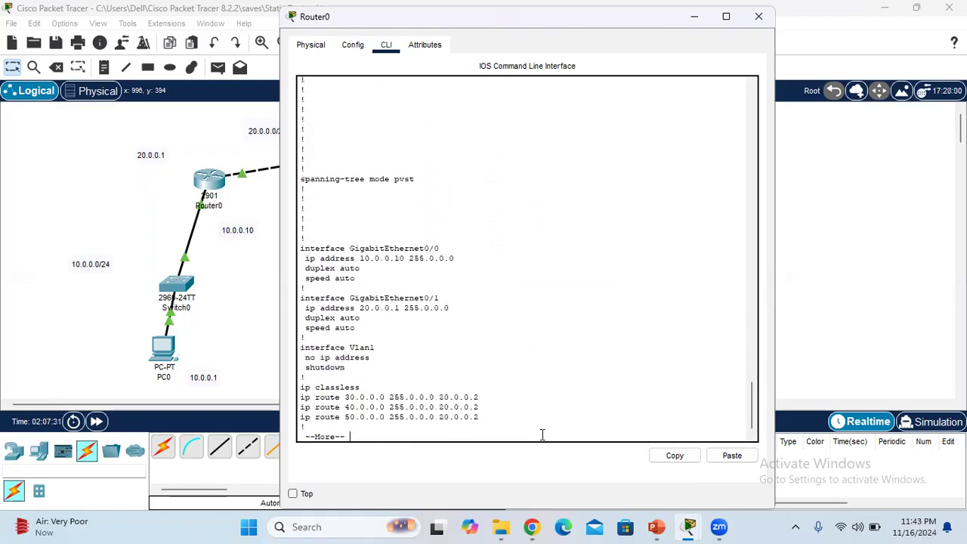
key(Return)
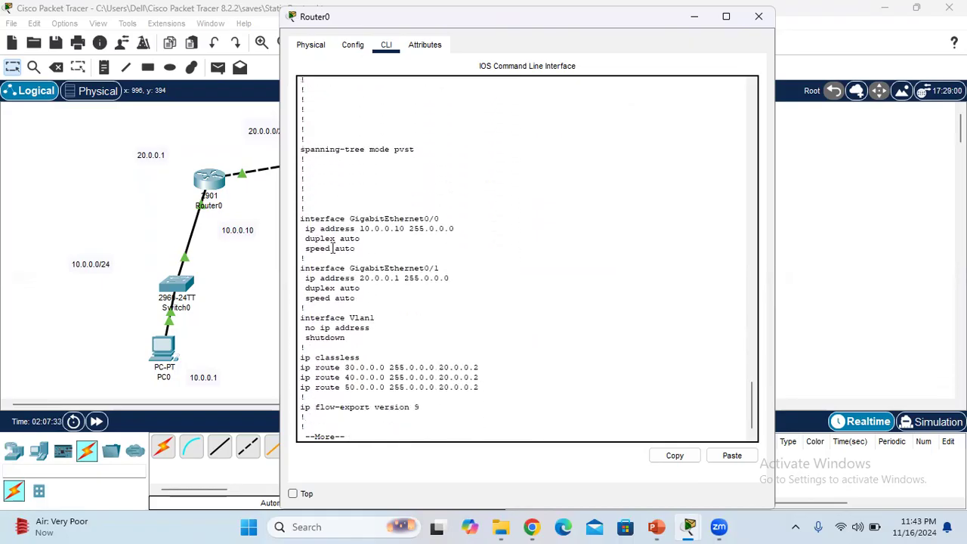
drag(355, 249, 293, 218)
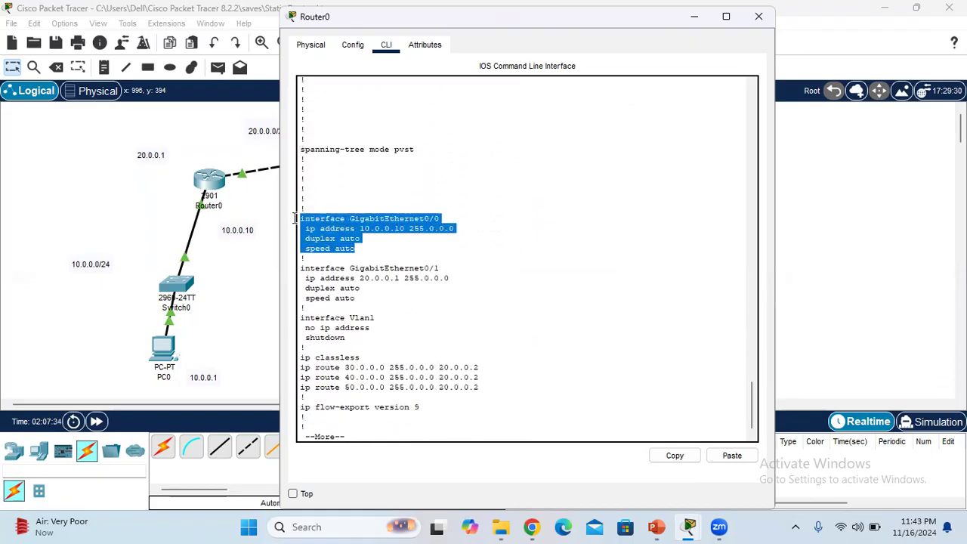
click(369, 320)
drag(495, 391, 300, 356)
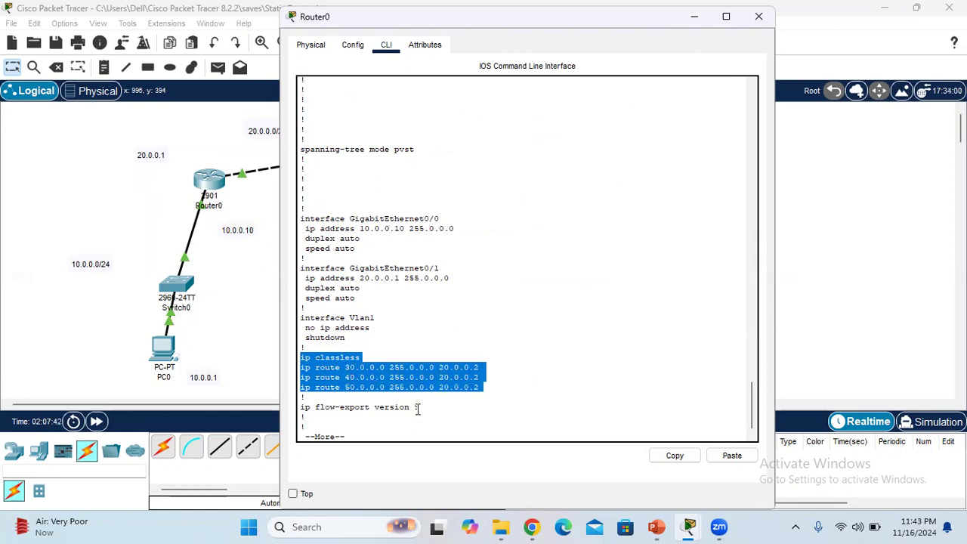
key(Return)
key(Return)
key(Return)
key(Return)
key(Return)
key(Return)
key(Return)
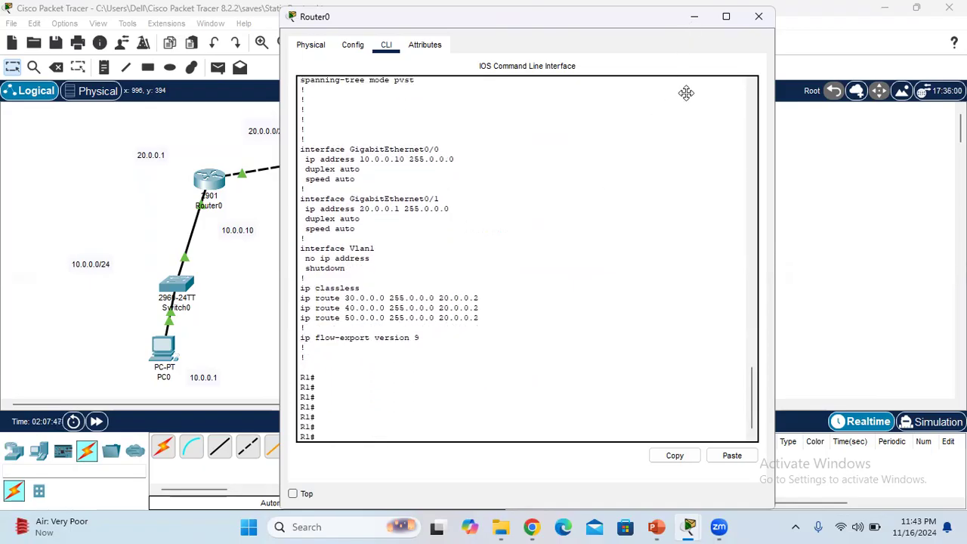
Put away Router0's window, check the links between the routers on the topology, and bring up Router1's command line
click(850, 234)
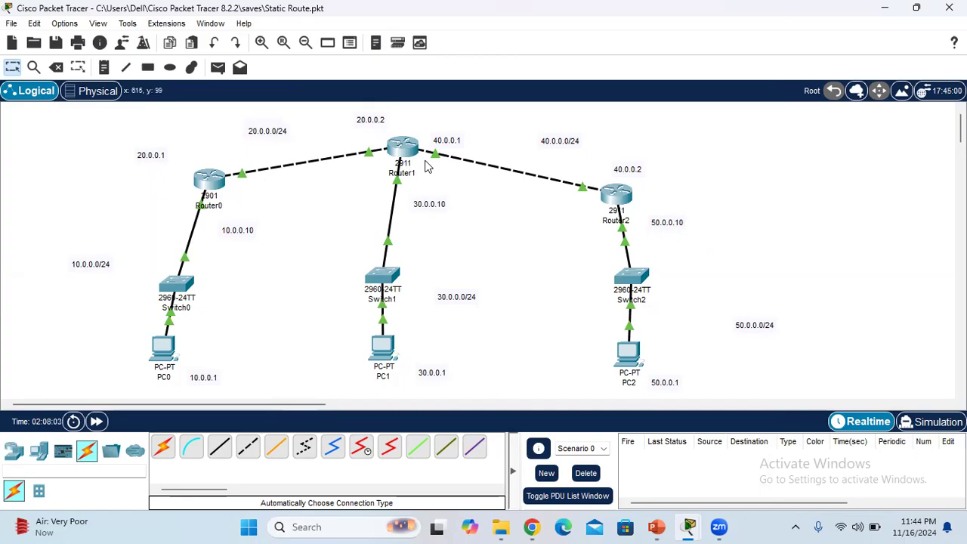
mouse_move(400, 154)
mouse_move(243, 178)
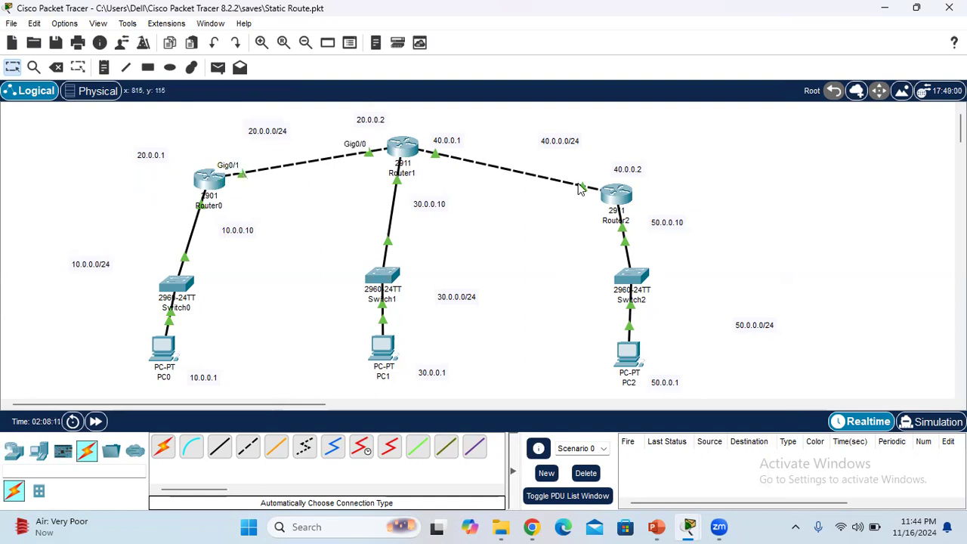
mouse_move(689, 528)
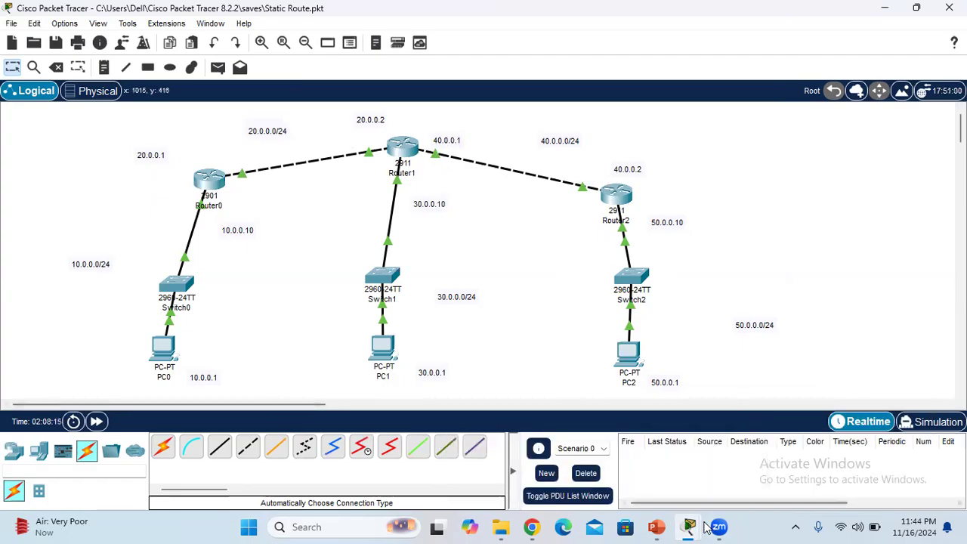
mouse_move(696, 523)
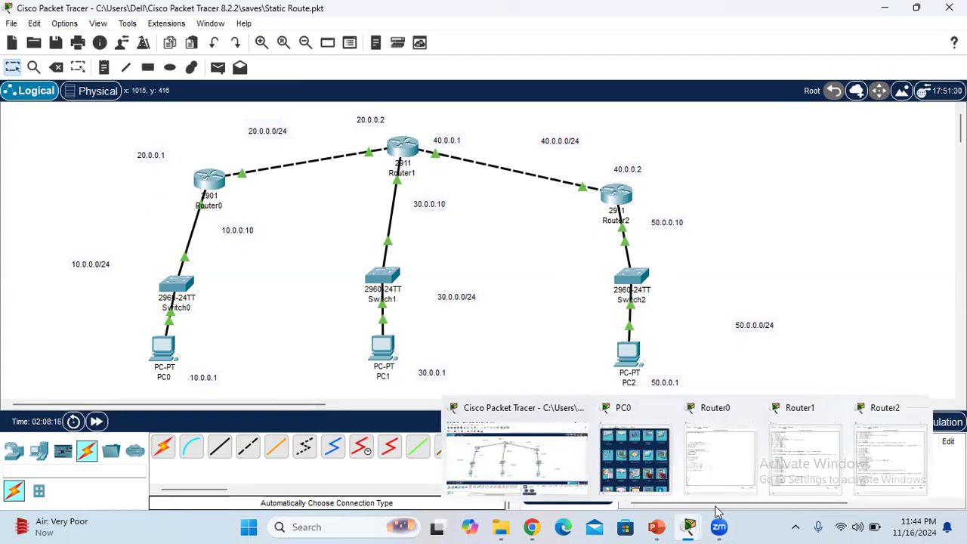
click(786, 468)
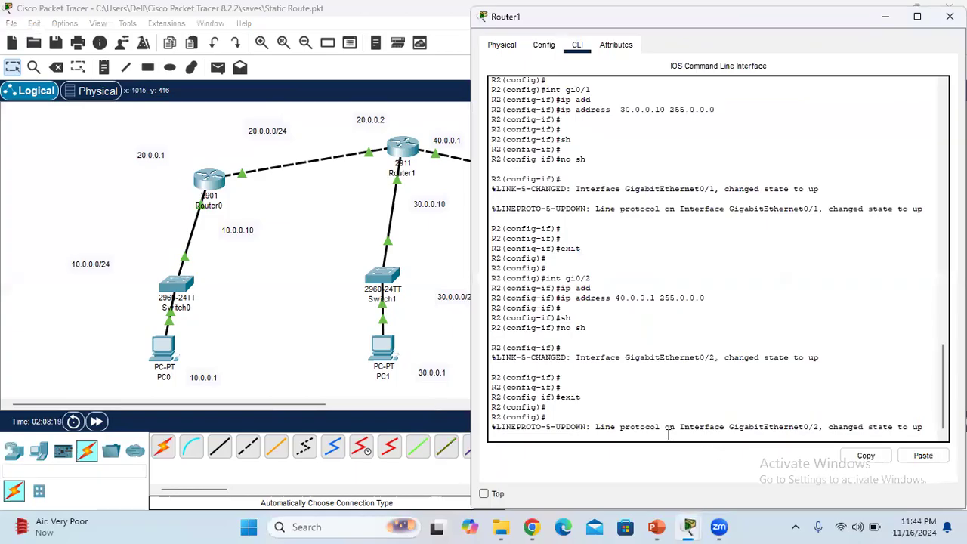
key(Return)
key(Return)
key(Return)
key(Return)
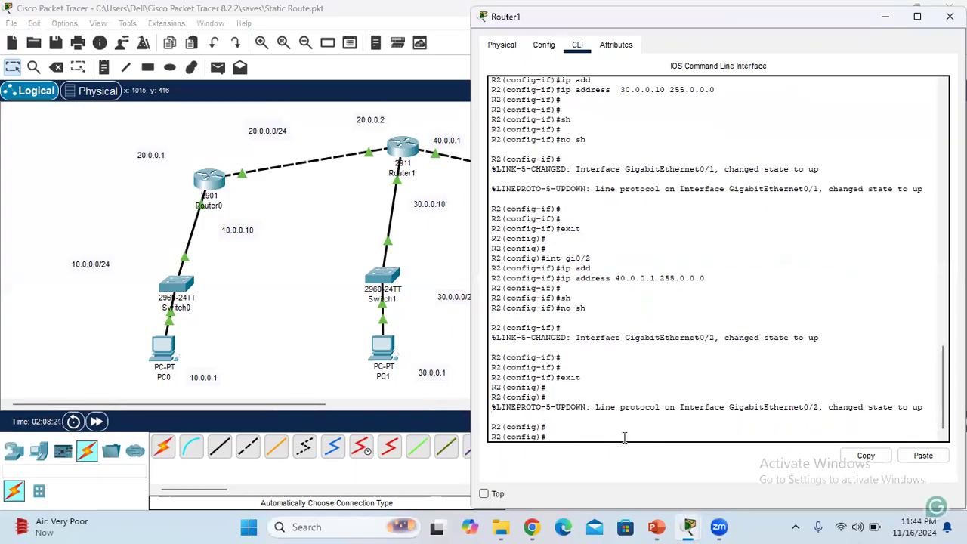
Add a static route on Router1 with "ip route 10.0.0.0 255.0.0.0 20.0.0.1", correcting the mistyped next hop 20.0.01
text(ip rou)
key(Tab)
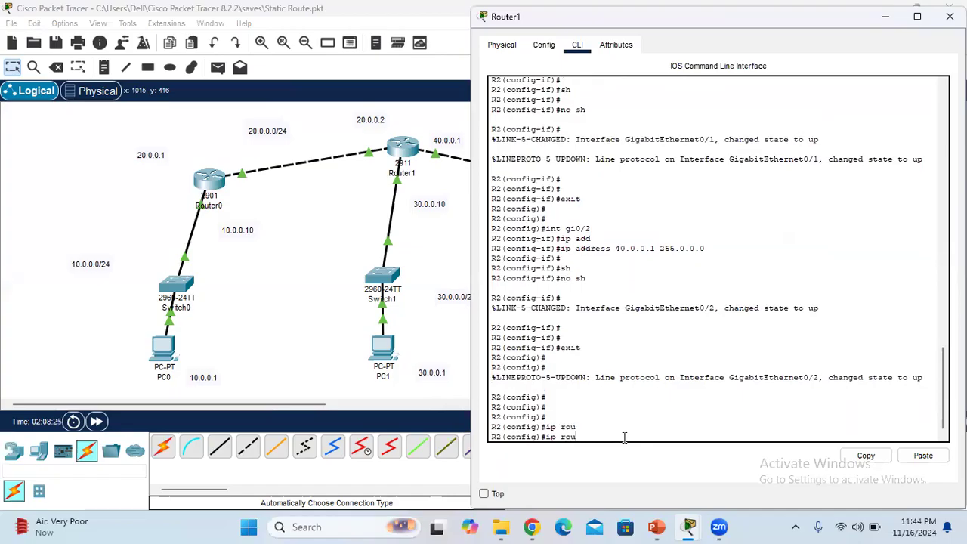
text(te 10.0.0.0 255.0.0.0 20.0.01)
key(Return)
key(Up)
key(BackSpace)
text(.1)
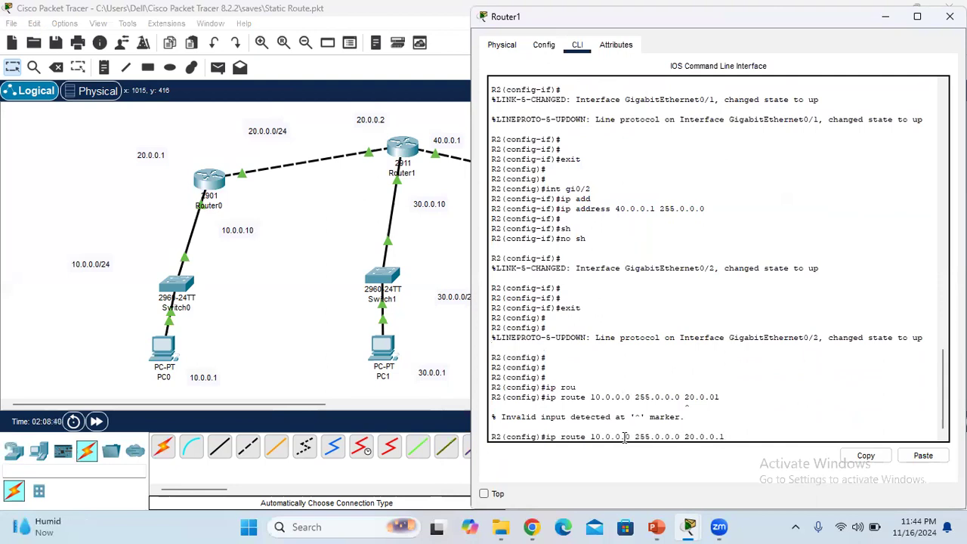
key(Return)
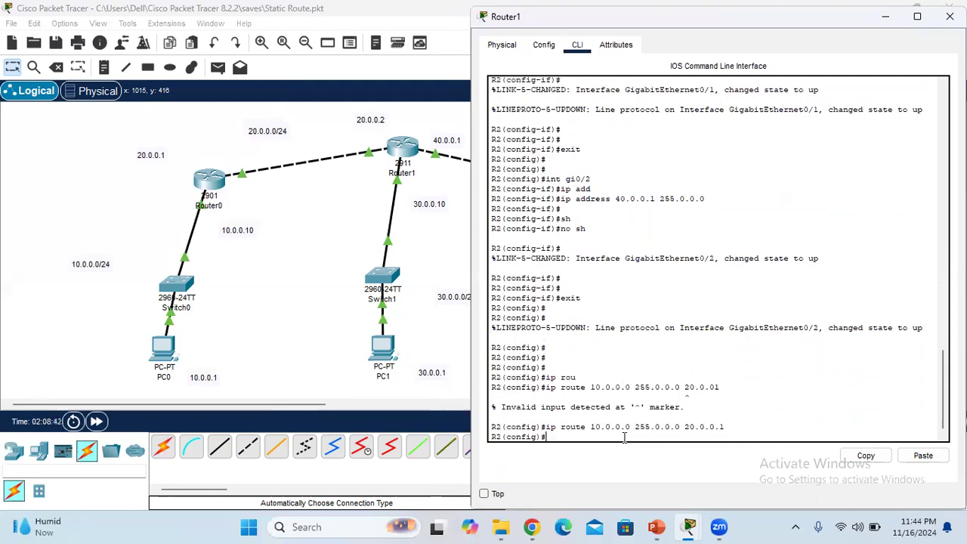
Add a second static route on Router1 with "ip route 50.0.0.0 255.0.0.0 40.0.0.2", reusing the previous route command
key(Up)
key(BackSpace)
text(50.0.0.0 255.0.0.0 20.0.0.1)
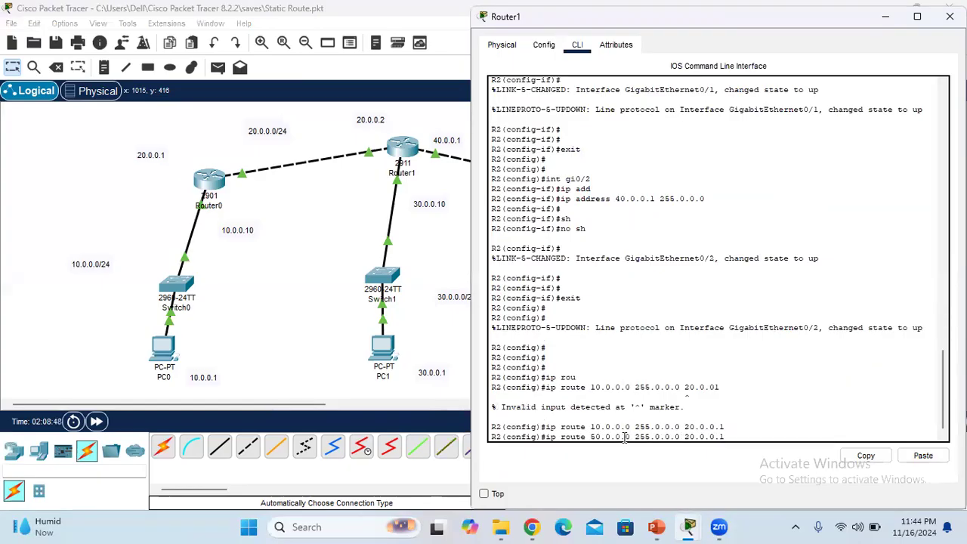
key(Right)
key(Right)
key(Right)
key(Right)
key(Right)
key(Right)
key(Right)
key(BackSpace)
key(BackSpace)
key(BackSpace)
key(BackSpace)
key(BackSpace)
key(BackSpace)
key(BackSpace)
key(BackSpace)
text(40.0.0.2)
key(Return)
key(Return)
key(Return)
Exit configuration mode on Router1, check the topology and bring up Router2's command line
text(exit)
key(Return)
key(Return)
key(Return)
key(Return)
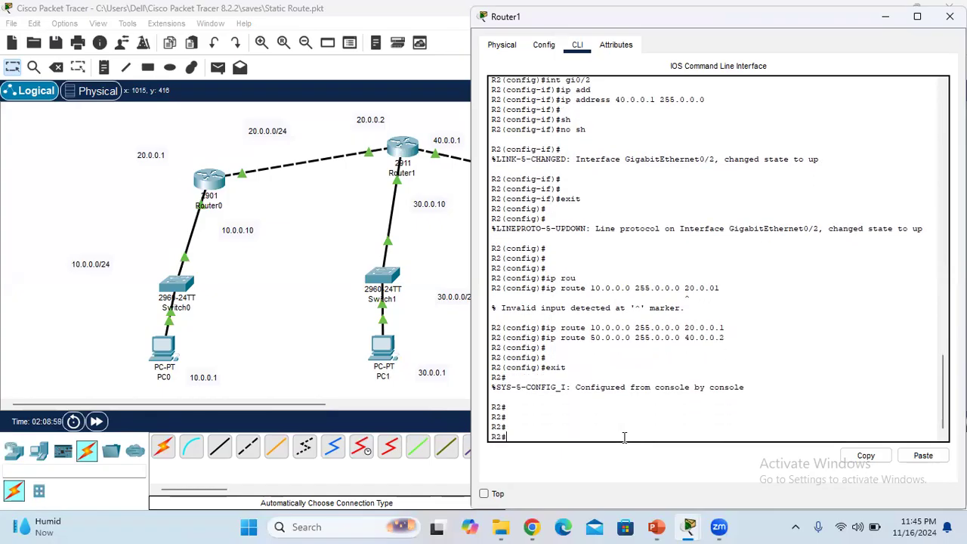
click(335, 252)
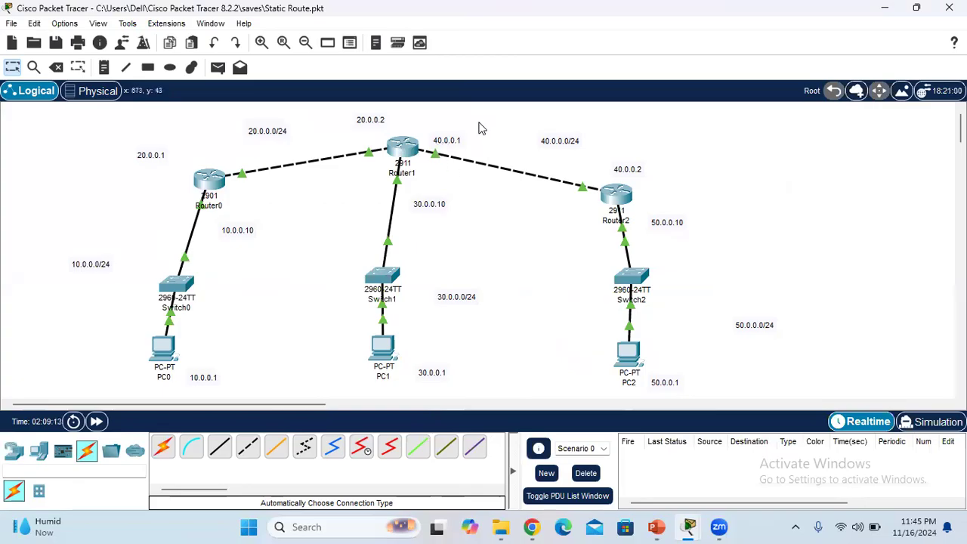
mouse_move(690, 527)
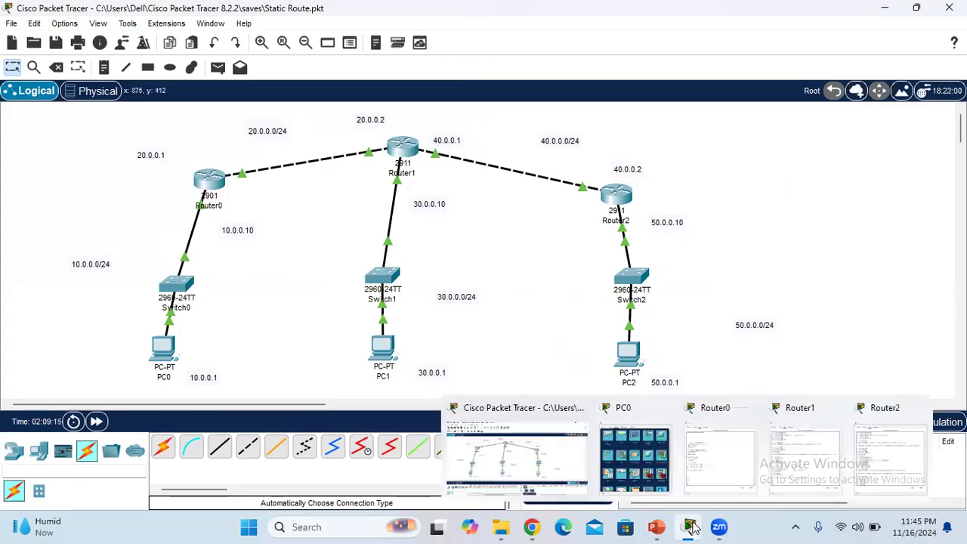
click(865, 461)
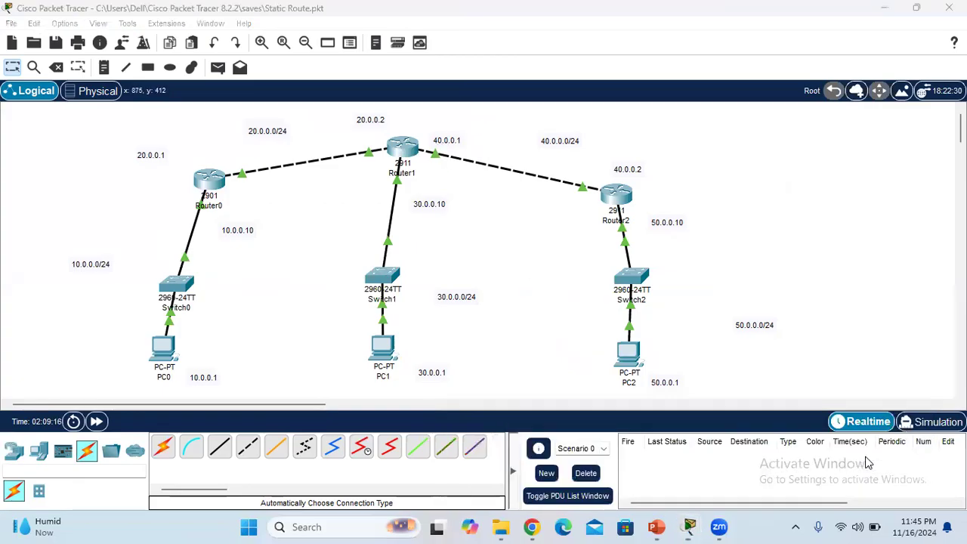
Add a static route on Router2 with "ip route 10.0.0.0 255.0.0.0 40.0.0.1", checking the next-hop address against the topology before submitting it
text(ip route 10.0)
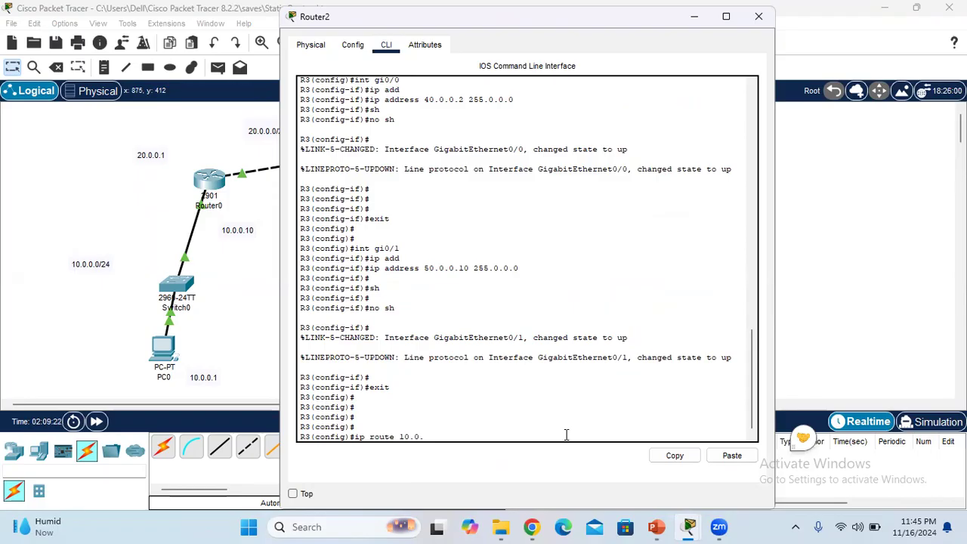
text(.)
key(BackSpace)
text(.0.0 255.0.0.0 40.0.)
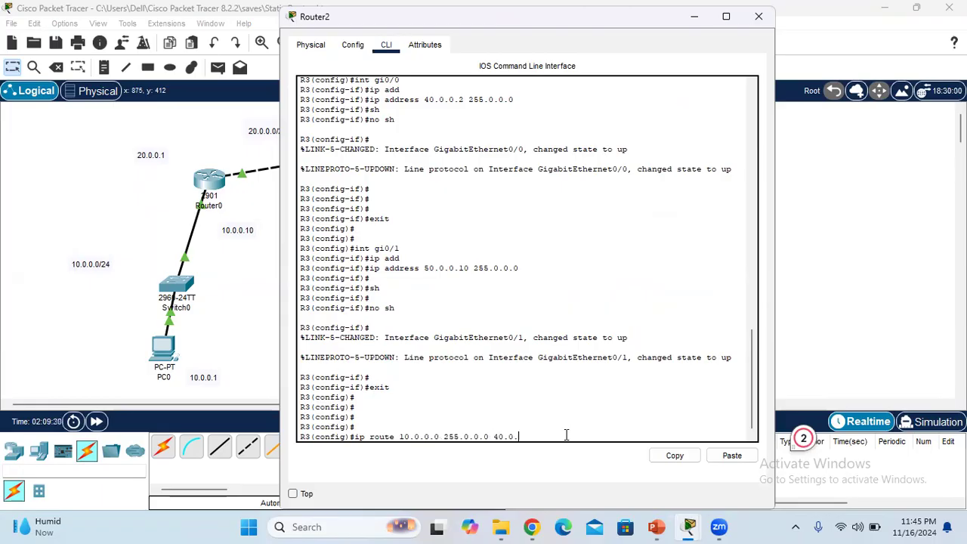
text(0.0.1)
click(867, 317)
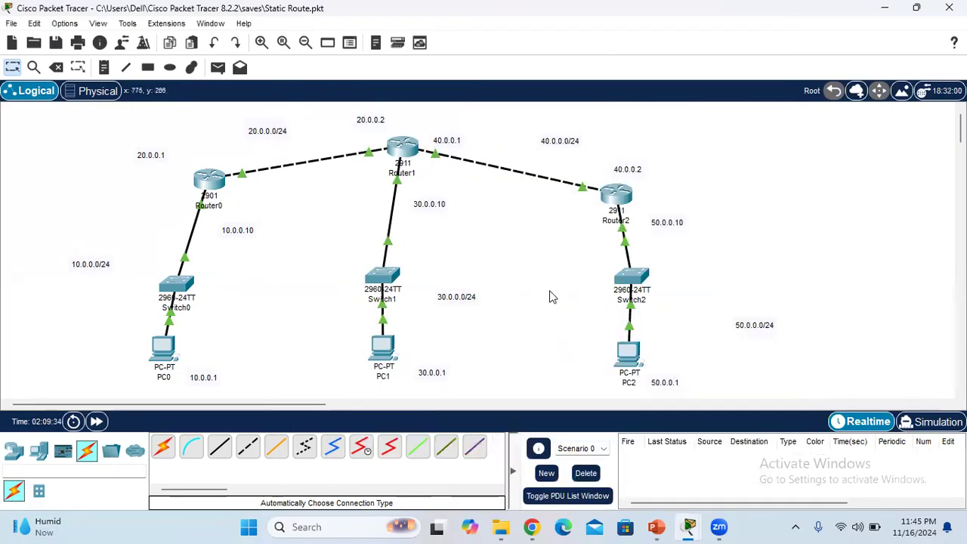
mouse_move(691, 527)
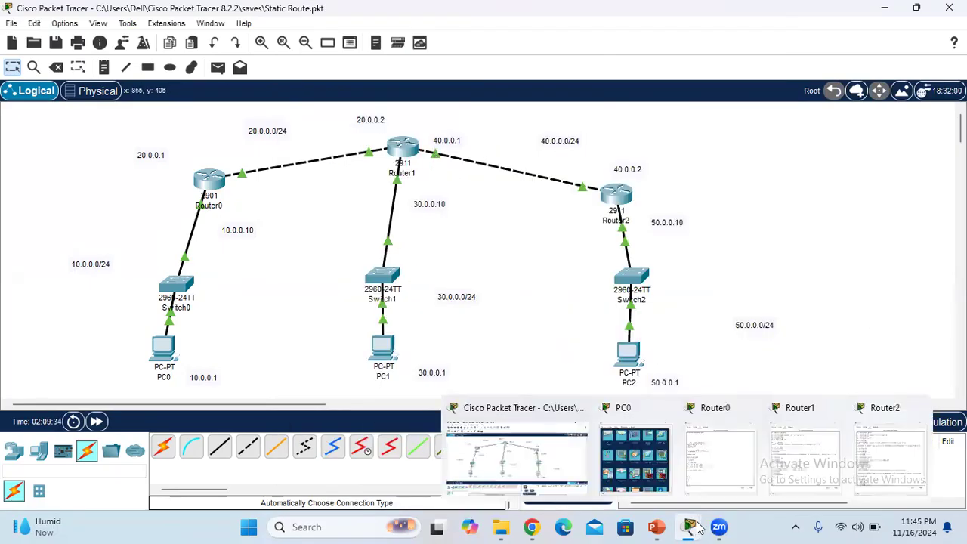
click(885, 456)
key(Return)
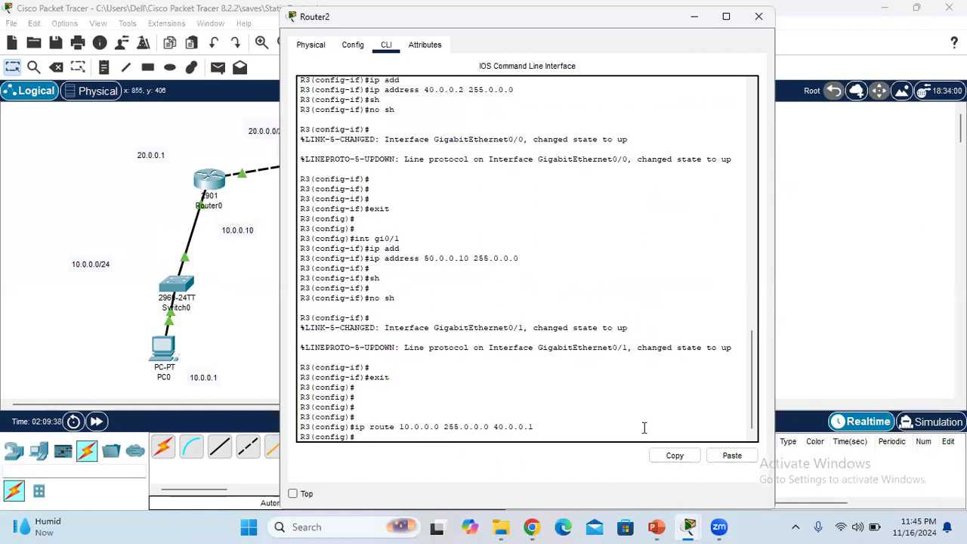
Reuse the previous route command on Router2 to add "ip route 20.0.0.0 255.0.0.0 40.0.0.1"
text(ip)
key(BackSpace)
key(Up)
key(Left)
key(Left)
key(Left)
key(Left)
key(Left)
key(Left)
key(Left)
key(Left)
key(Left)
key(Left)
key(Left)
key(Left)
key(Left)
key(Left)
key(Left)
key(Left)
key(BackSpace)
key(BackSpace)
text(20)
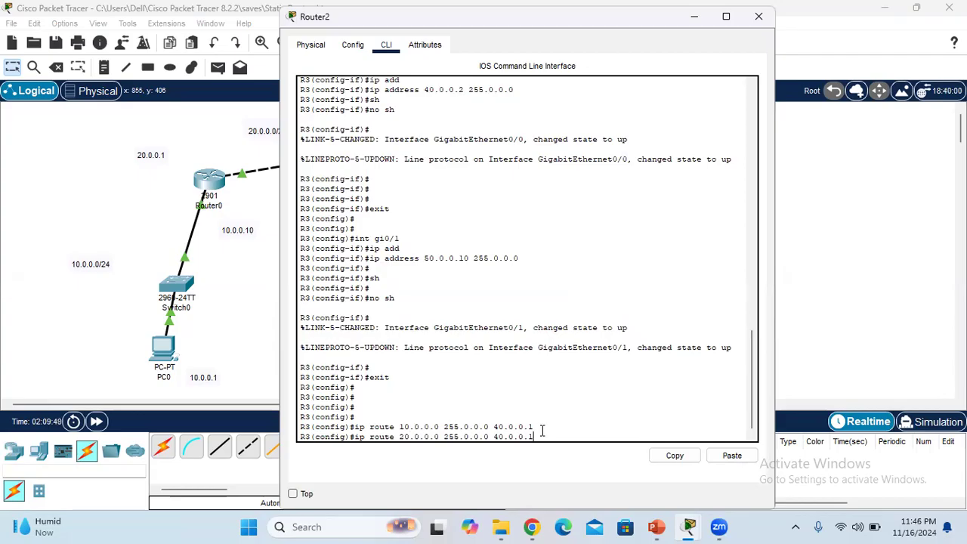
key(Return)
Add a third static route on Router2 with "ip route 30.0.0.0 255.0.0.0 40.0.0.1", editing the recalled command
key(Up)
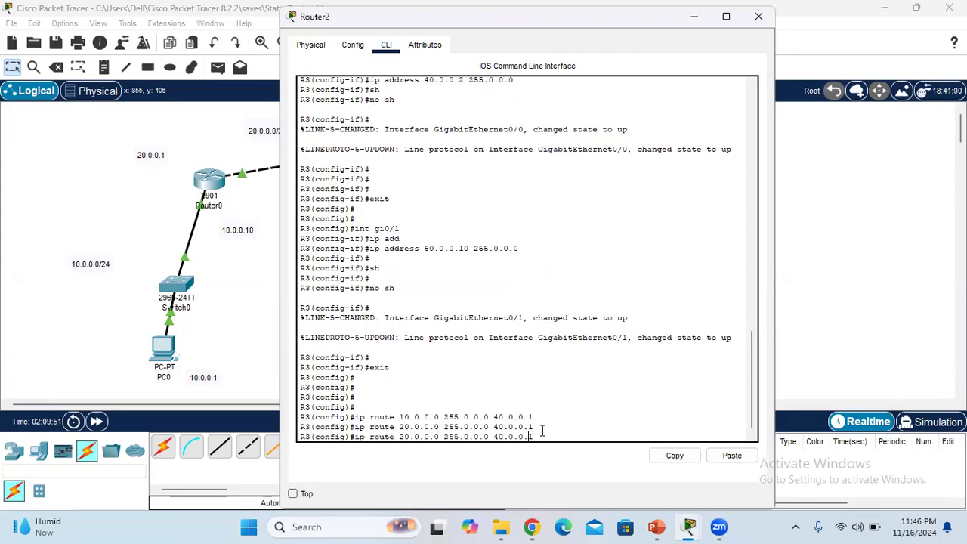
key(Left)
key(Left)
key(Left)
key(Left)
key(Left)
key(Left)
key(Left)
key(Left)
key(Left)
key(Left)
key(Left)
key(Left)
key(Left)
key(Left)
key(Left)
key(Left)
key(Left)
key(Left)
key(Left)
key(Left)
key(BackSpace)
text(3)
key(Return)
key(Return)
key(Return)
key(Return)
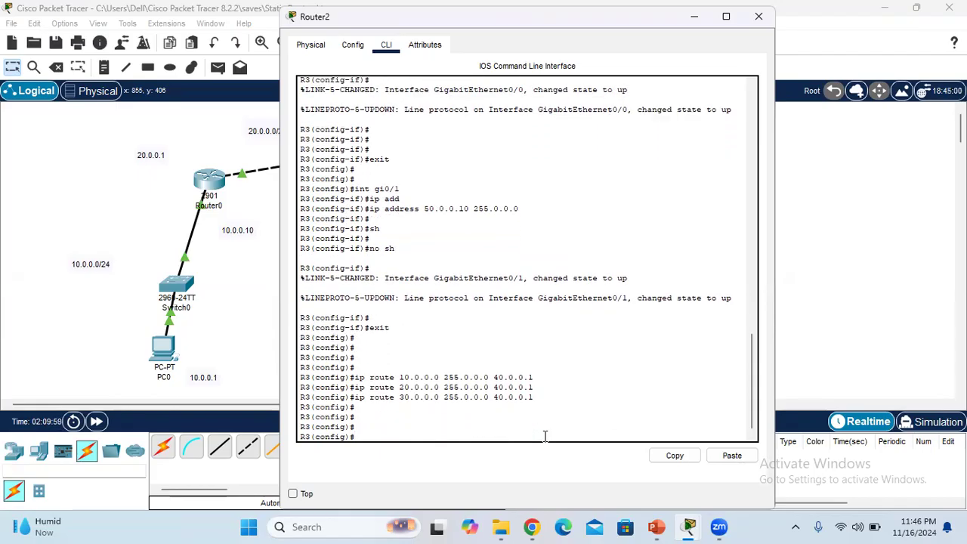
Exit global configuration mode on Router2 to return to the R3 privileged prompt
text(exit)
key(Return)
key(Return)
key(Return)
Try to display Router2's routing table with the command "sh route table"
text(sh route table)
key(Return)
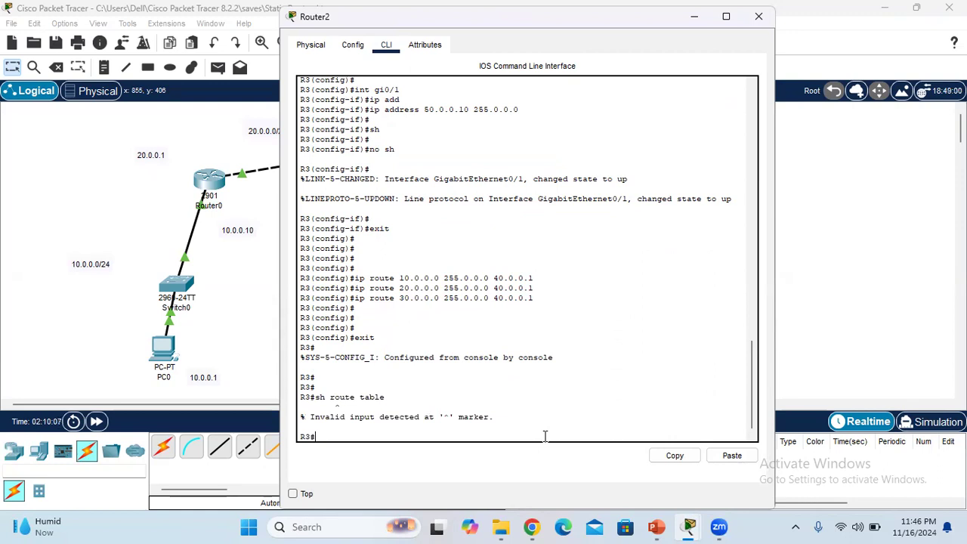
List the available show commands on Router2 with "sh ?", read through the options and return to the R3 prompt
key(Up)
key(BackSpace)
key(BackSpace)
key(BackSpace)
key(BackSpace)
key(BackSpace)
key(BackSpace)
key(BackSpace)
key(BackSpace)
key(BackSpace)
key(BackSpace)
key(BackSpace)
key(BackSpace)
text(?)
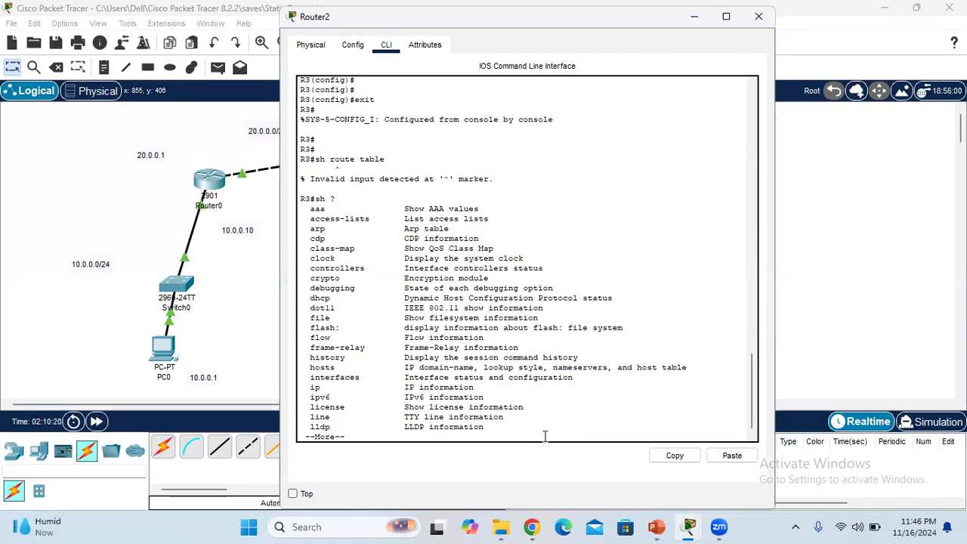
key(Return)
key(Return)
key(Return)
key(Return)
key(Return)
key(Return)
key(Return)
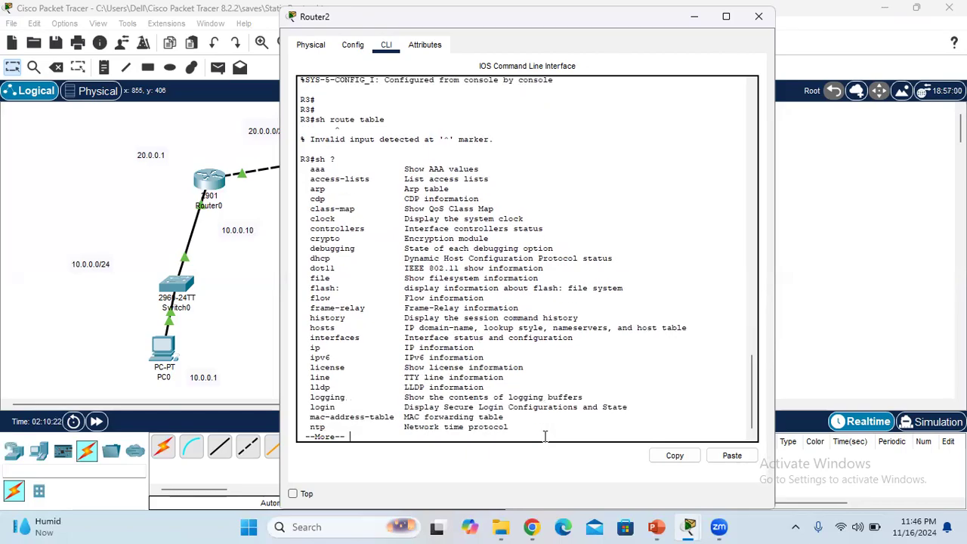
key(Return)
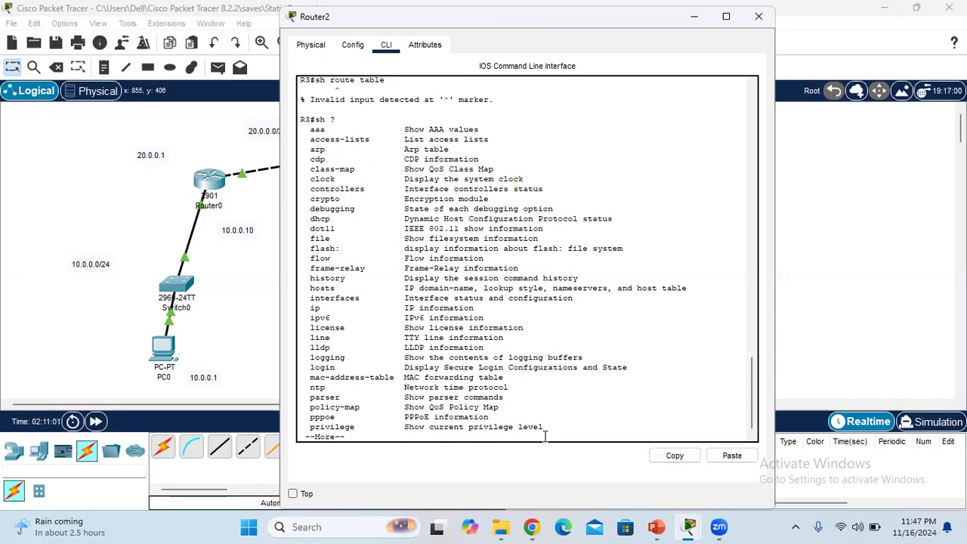
key(q)
key(Return)
key(Return)
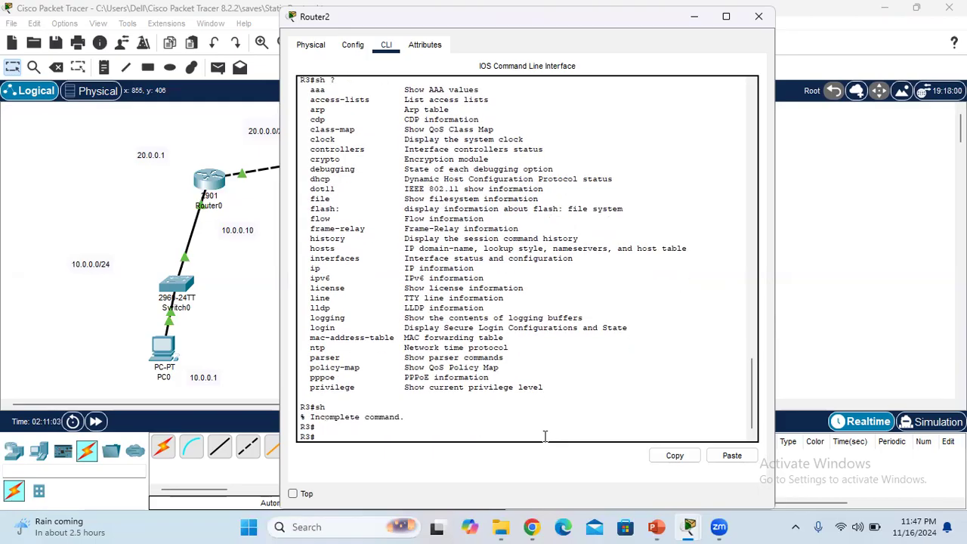
Display Router2's routing table with "sh ip route"
text(sh ip route)
key(Return)
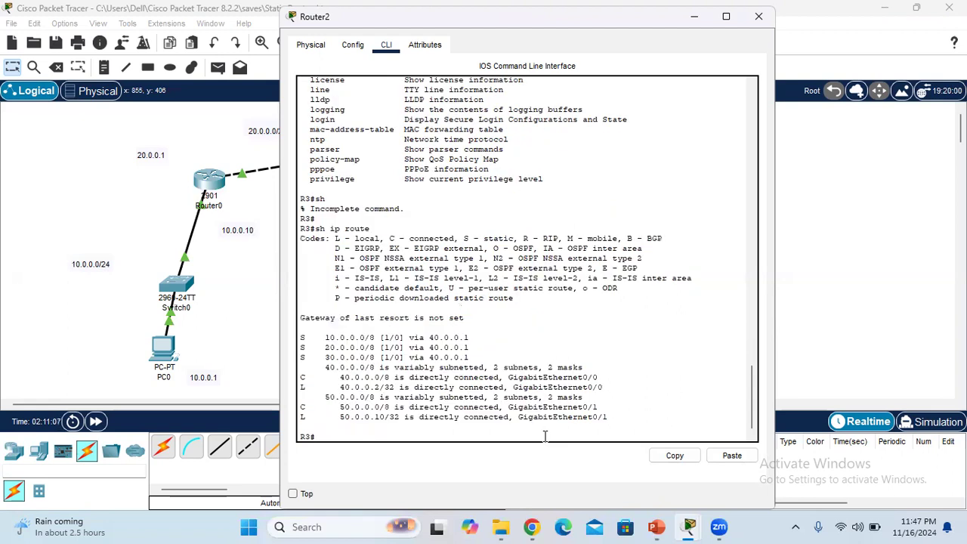
Examine Router2's routing table, comparing the static, connected and local entries with the code legend
drag(628, 427, 301, 232)
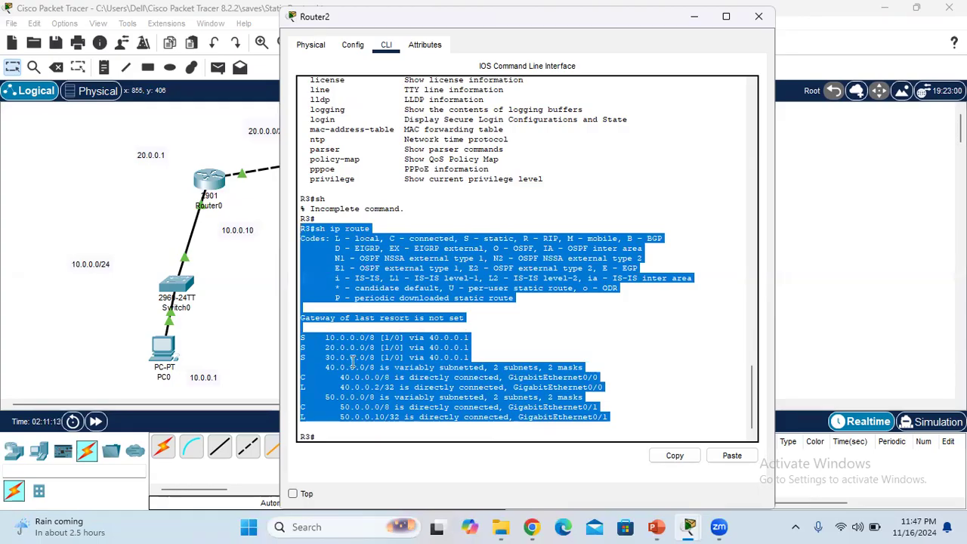
click(435, 360)
drag(471, 358, 336, 337)
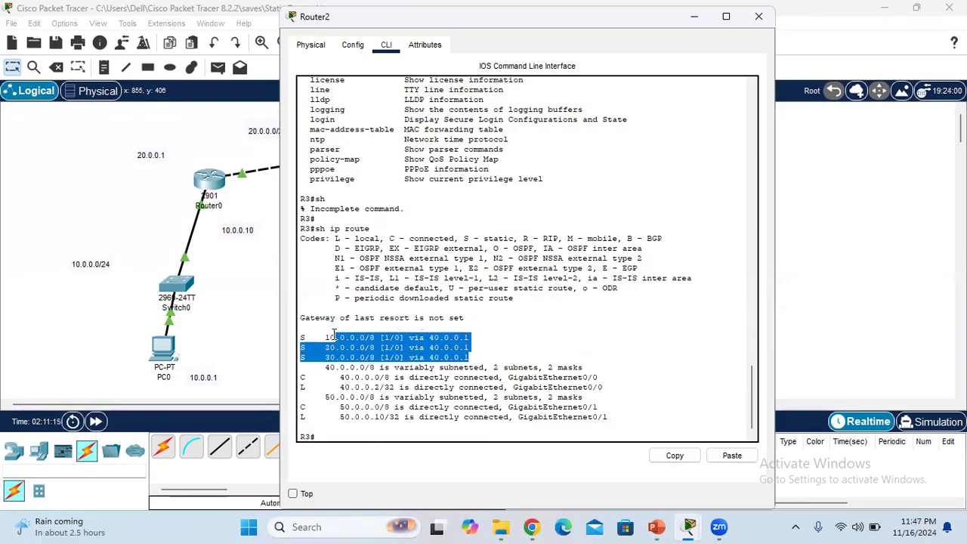
drag(463, 238, 516, 238)
drag(472, 348, 302, 337)
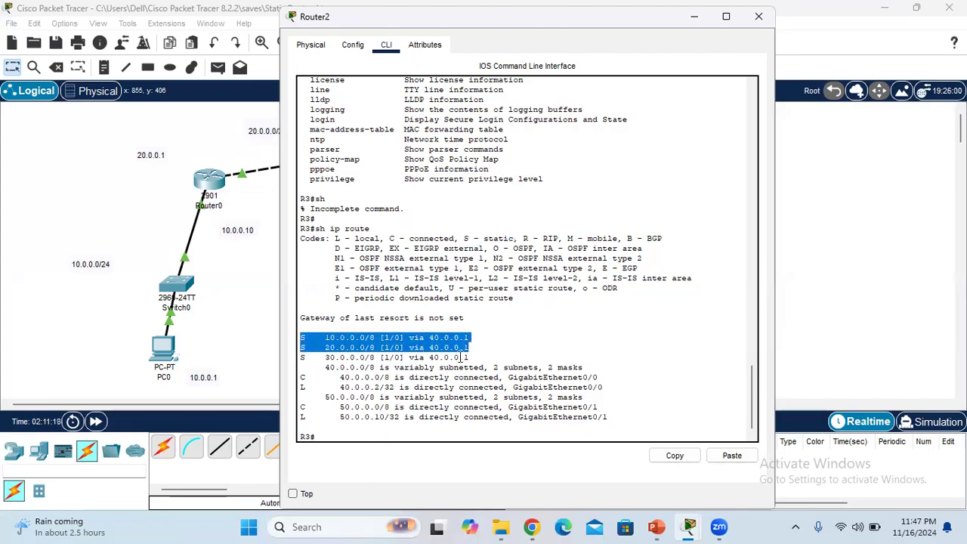
drag(494, 358, 342, 338)
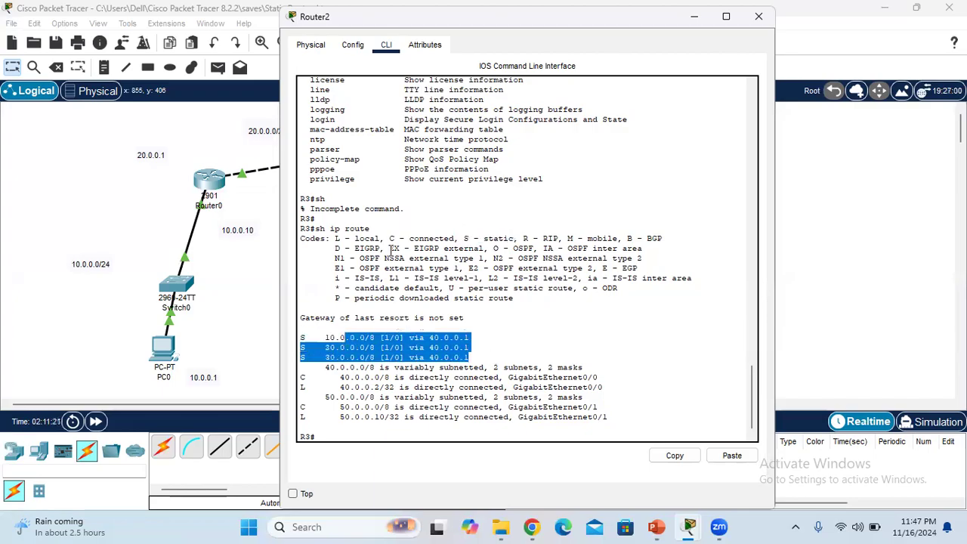
click(362, 236)
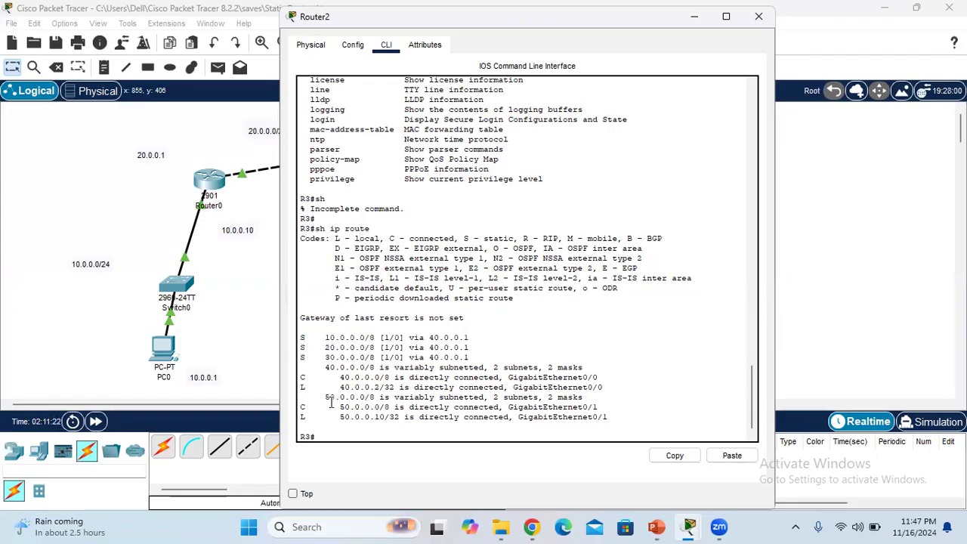
drag(326, 420, 619, 420)
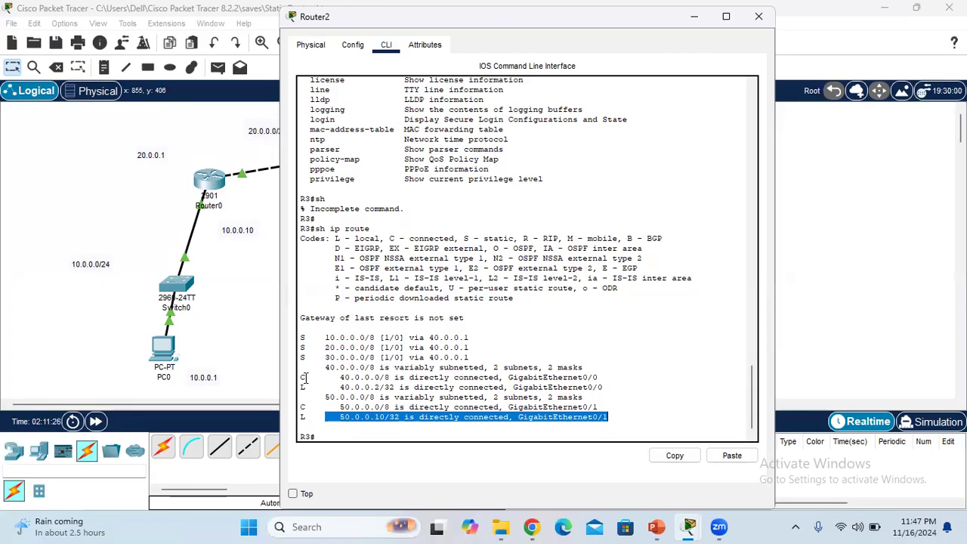
drag(300, 377, 584, 387)
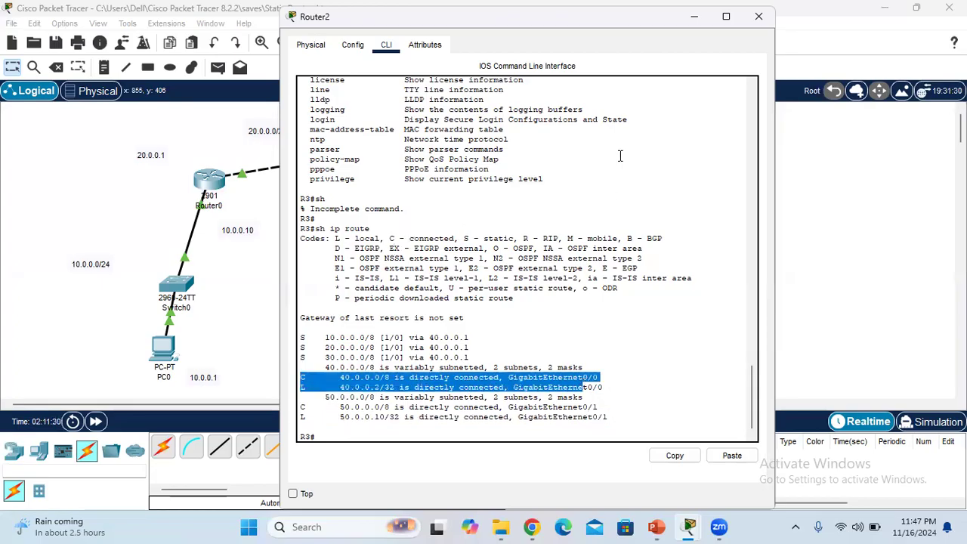
Put away Router2's window, bring up Router0's command line and display its routing table with "sh ip route"
click(690, 21)
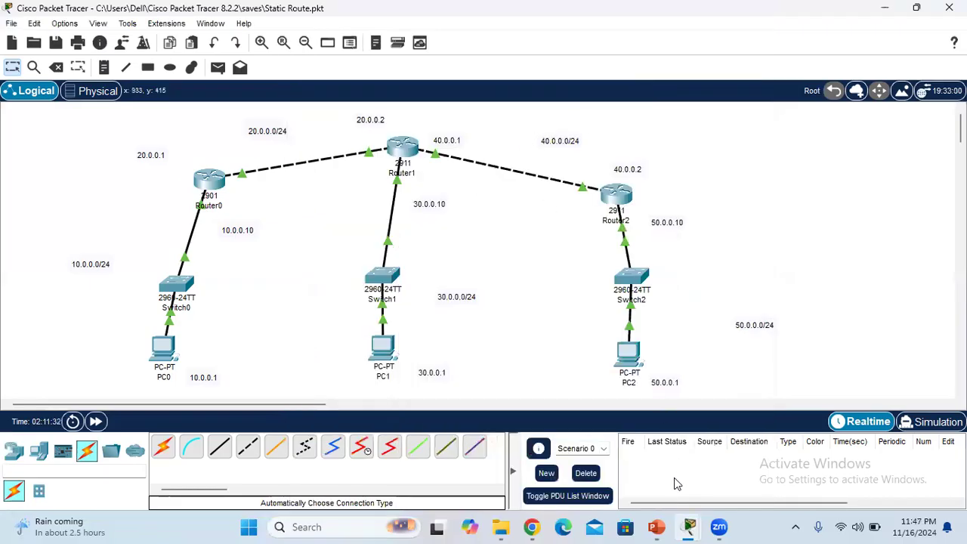
mouse_move(688, 526)
click(731, 448)
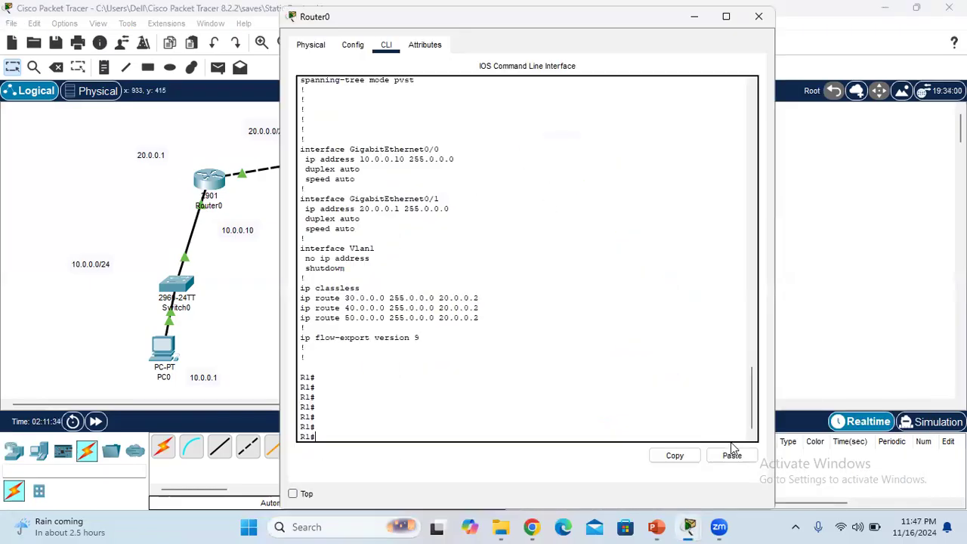
text(sh ip route)
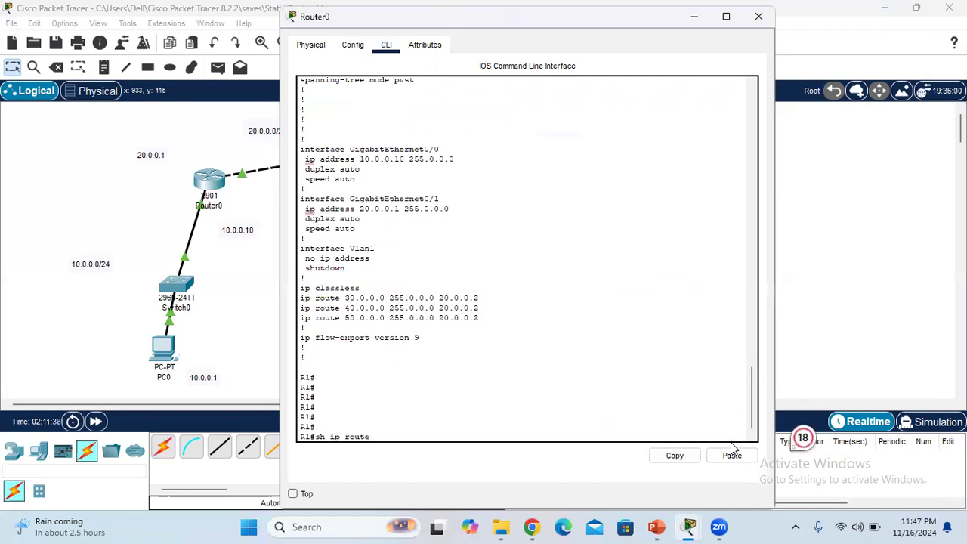
key(Return)
key(Return)
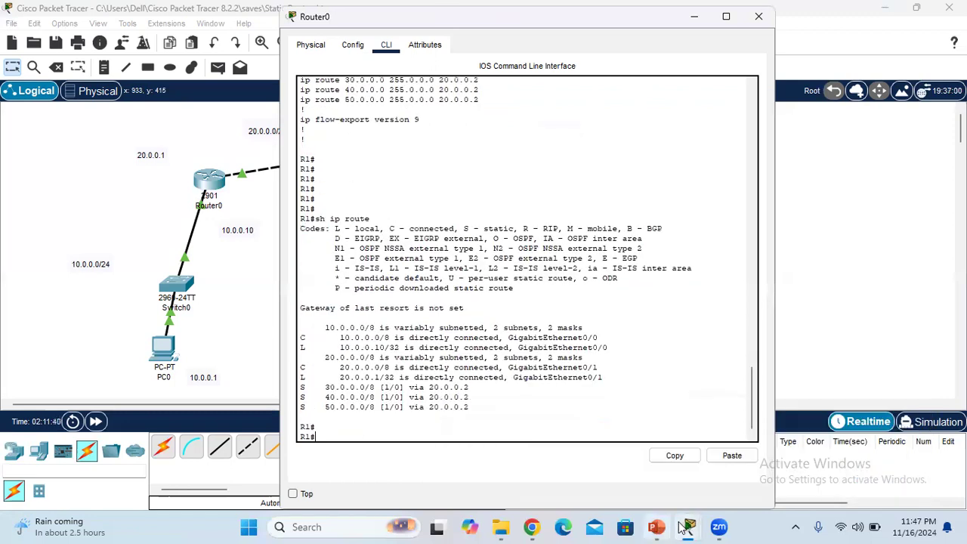
Open PC0's Command Prompt and test connectivity to PC1 with "ping 30.0.0.1"
mouse_move(685, 526)
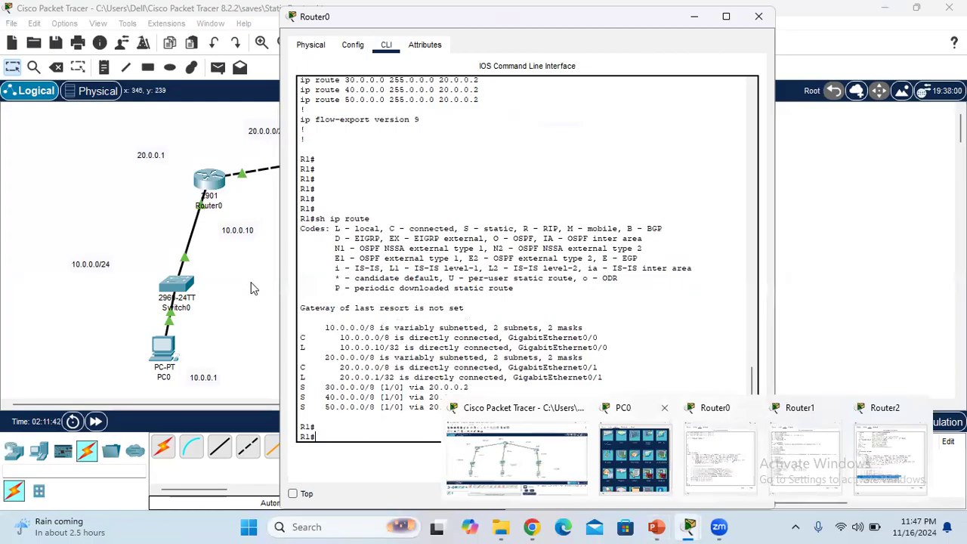
click(255, 292)
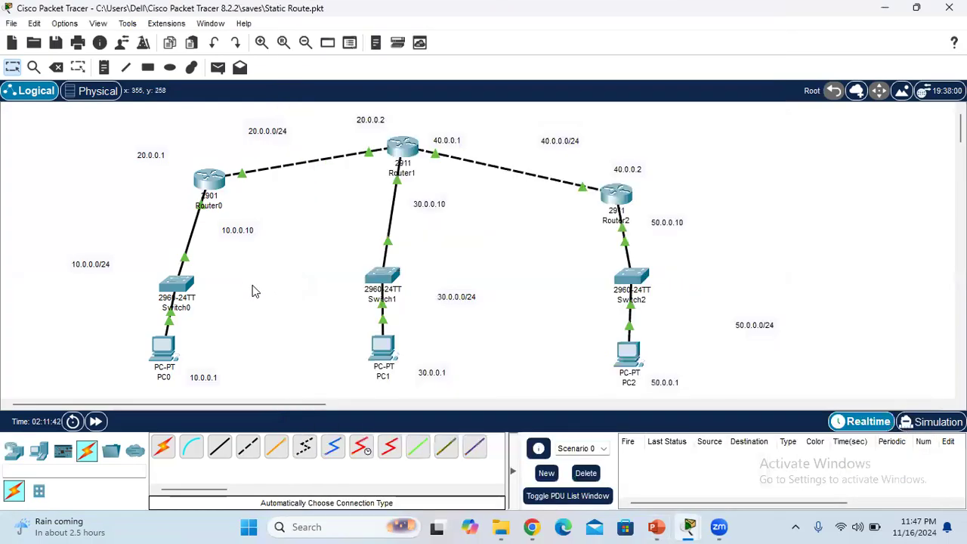
click(174, 350)
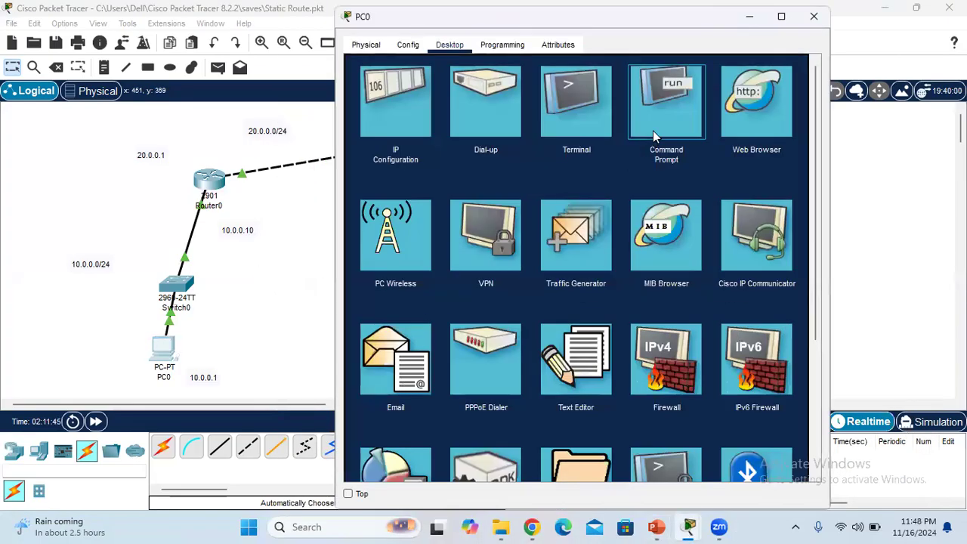
click(652, 130)
text(ping )
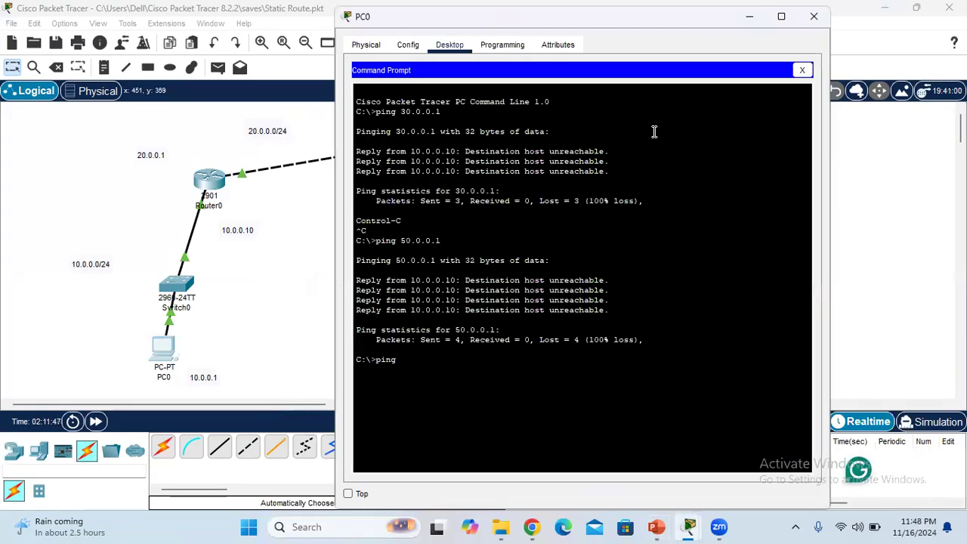
text(30.0.0.1)
key(Return)
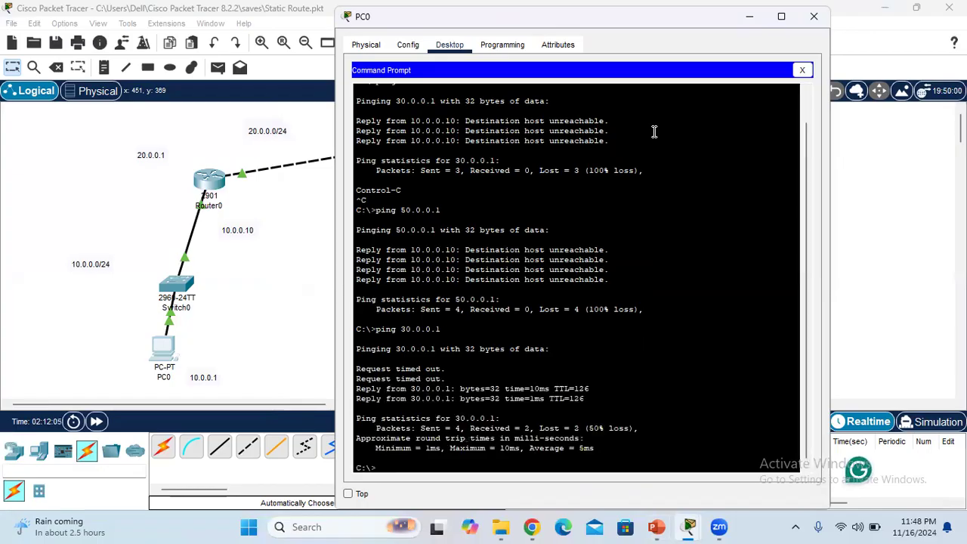
Repeat the ping to 30.0.0.1 from PC0 and interrupt it before all packets are sent
key(Up)
key(Return)
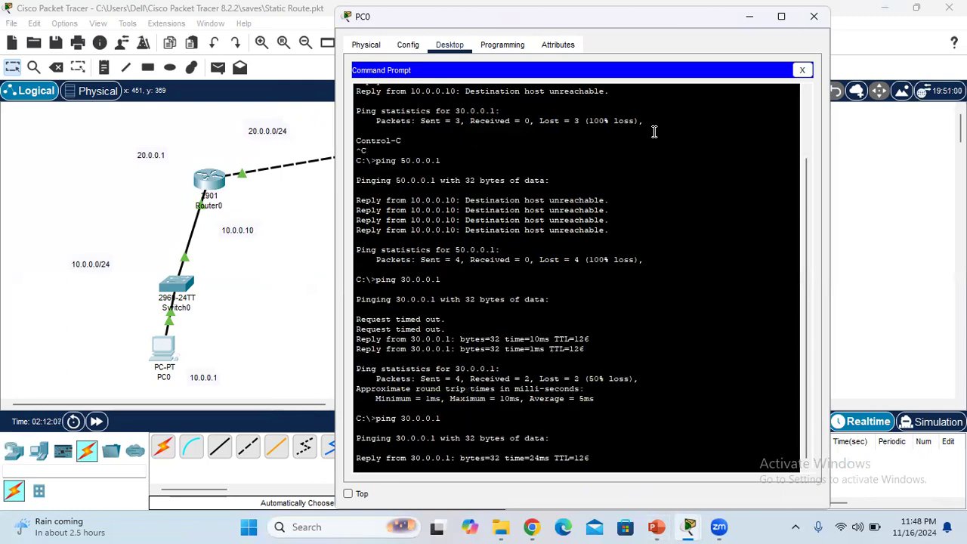
key(ctrl+c)
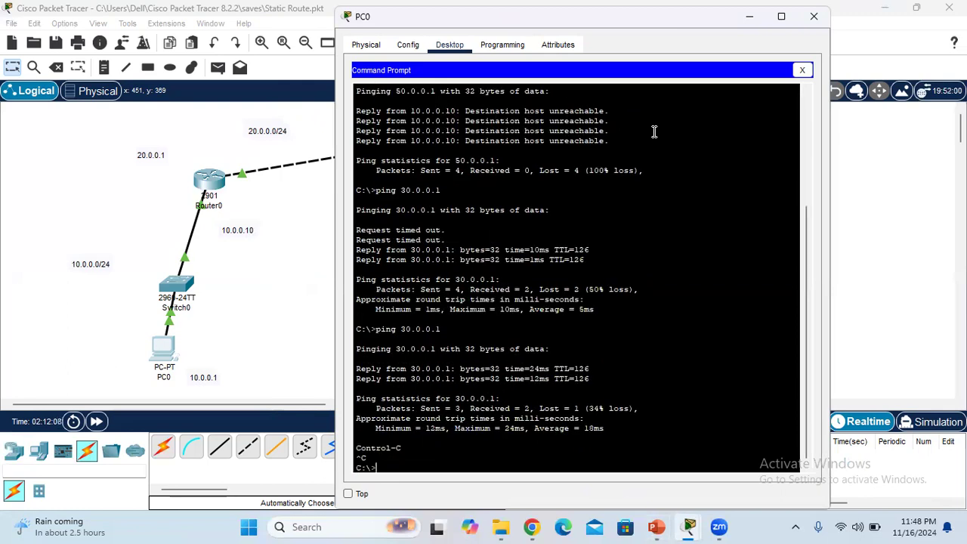
Test connectivity from PC0 to PC2 with "ping 50.0.0.1", then close the Command Prompt and put away PC0's window
text(ping 30.0)
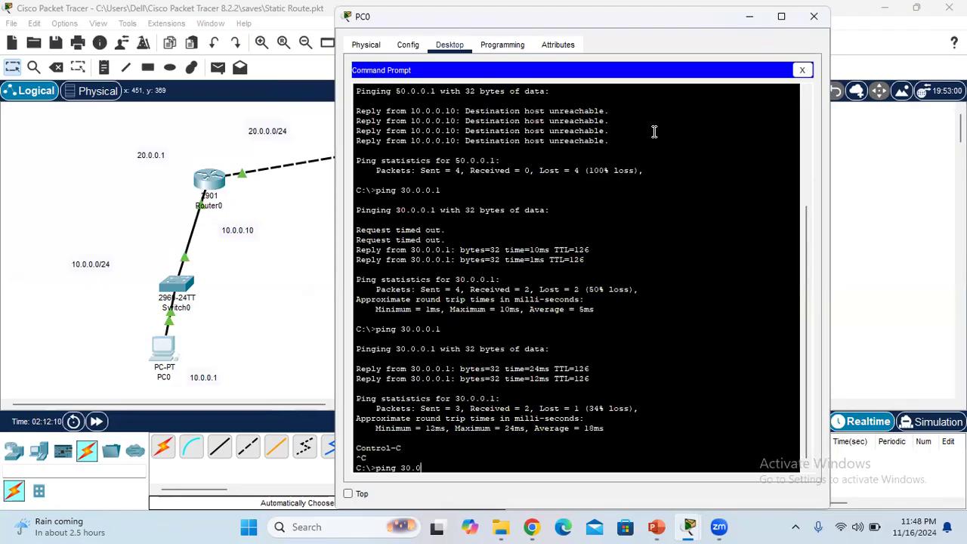
key(BackSpace)
text(50.0.0.1)
key(Return)
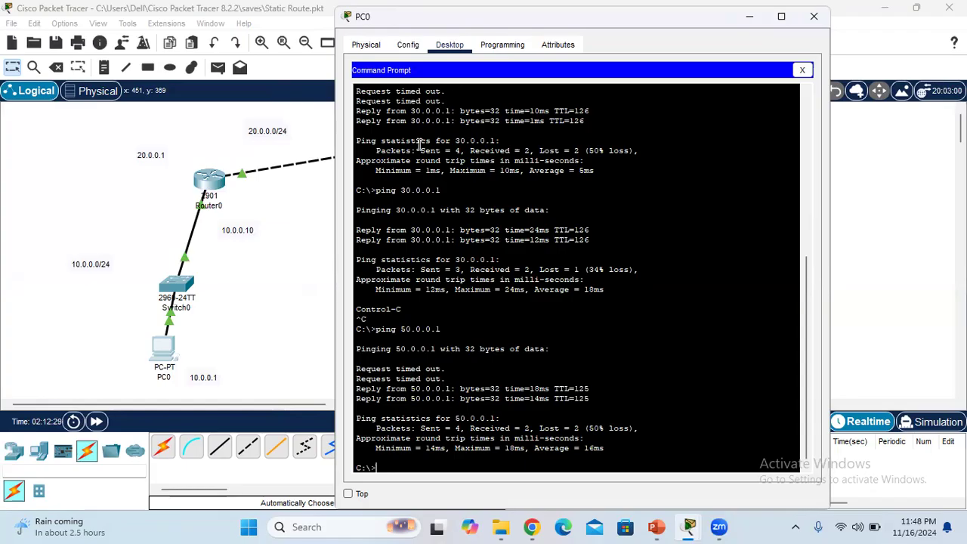
click(802, 70)
click(300, 247)
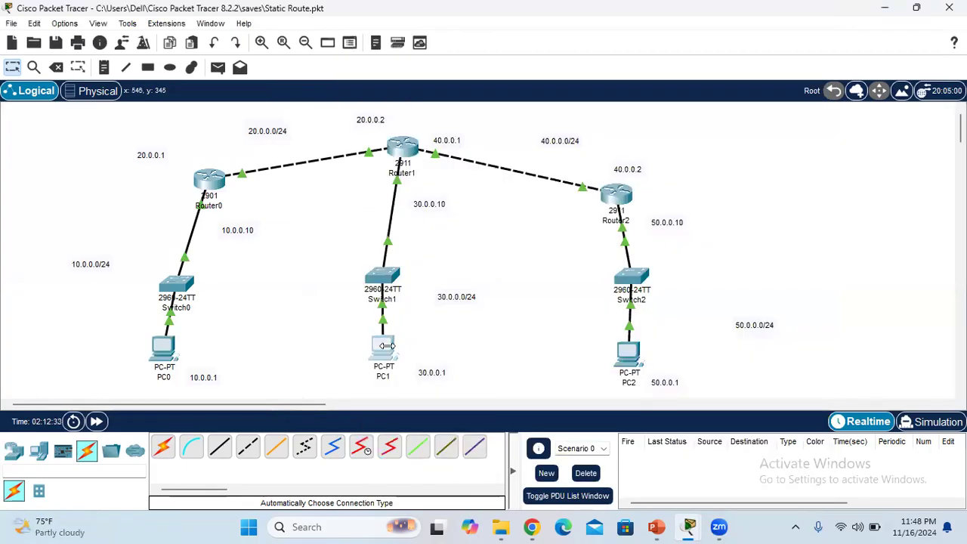
Open PC1's Command Prompt, test connectivity to PC0 with "ping 10.0.0.1" and interrupt the ping
click(385, 344)
click(601, 142)
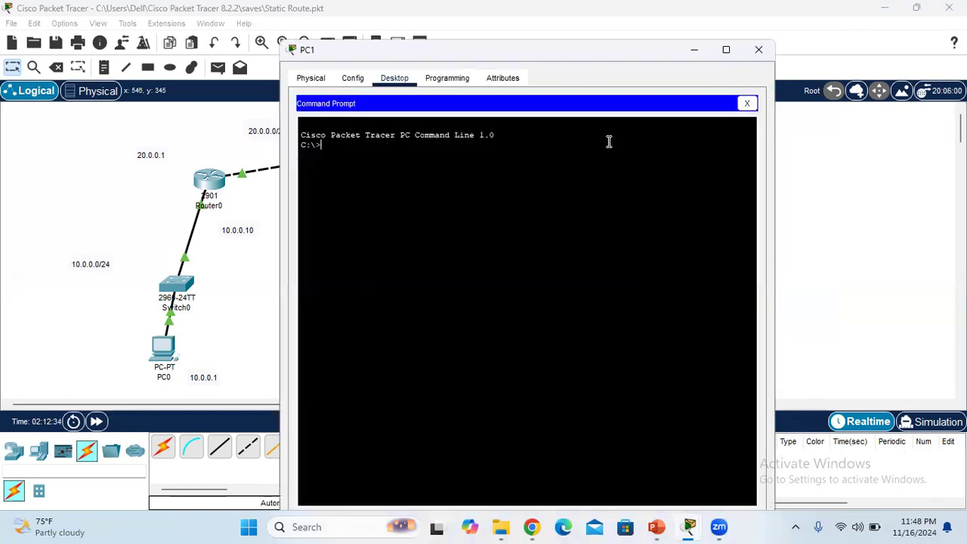
text(ping)
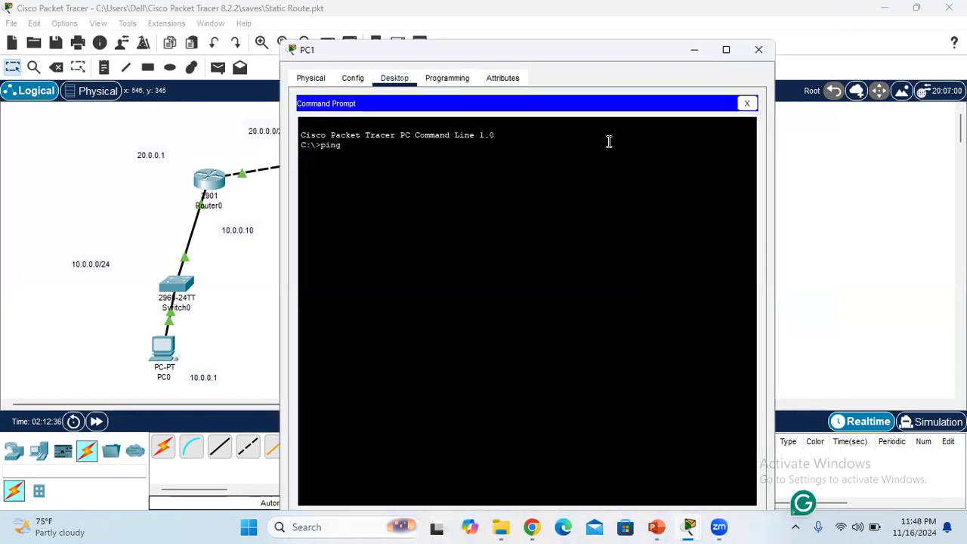
text( 10.0.0.1)
key(Return)
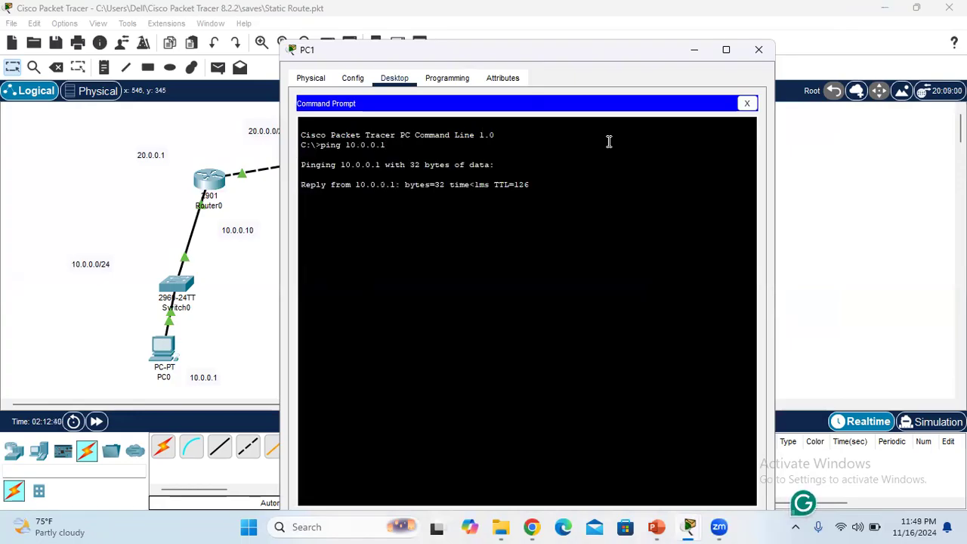
key(ctrl+c)
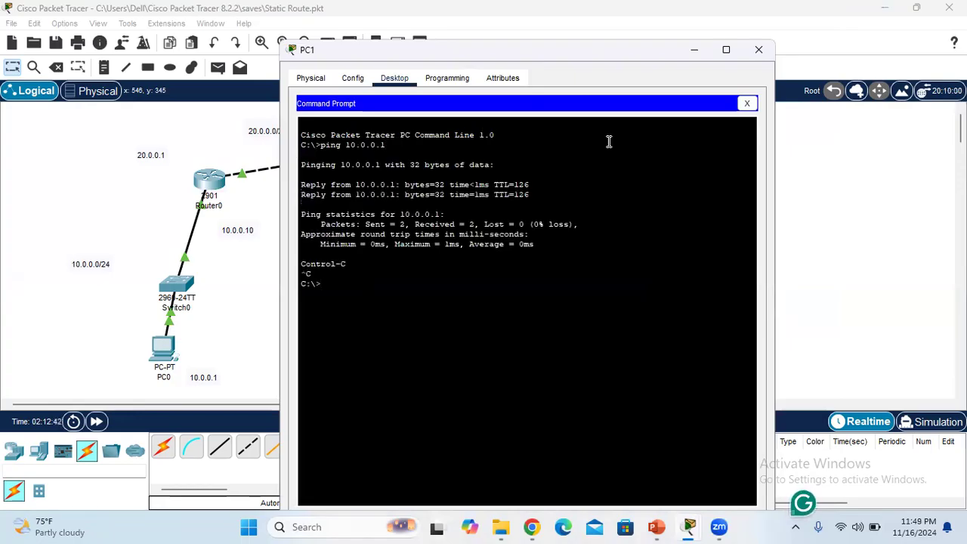
Test connectivity from PC1 to PC2 with "ping 50.0.0.1" and put away PC1's window
key(Up)
key(BackSpace)
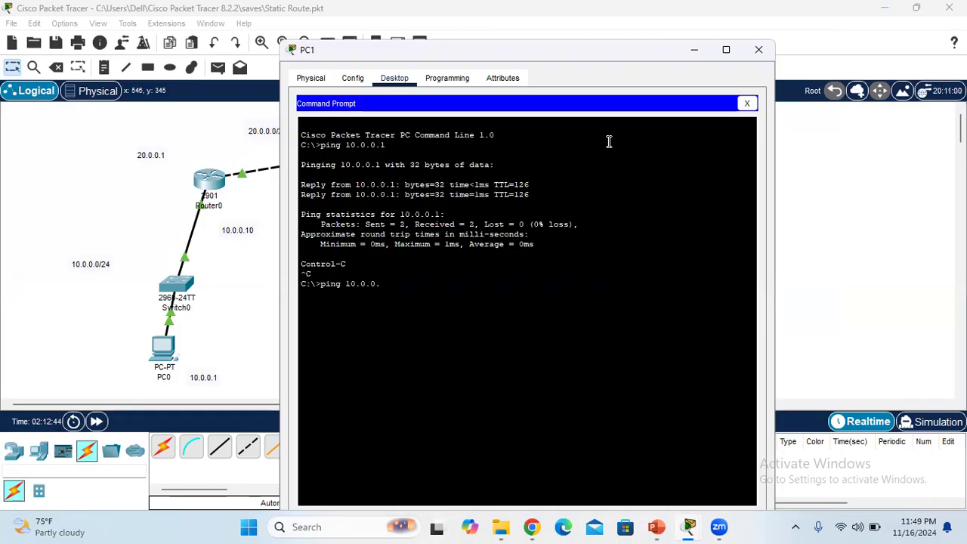
text(50)
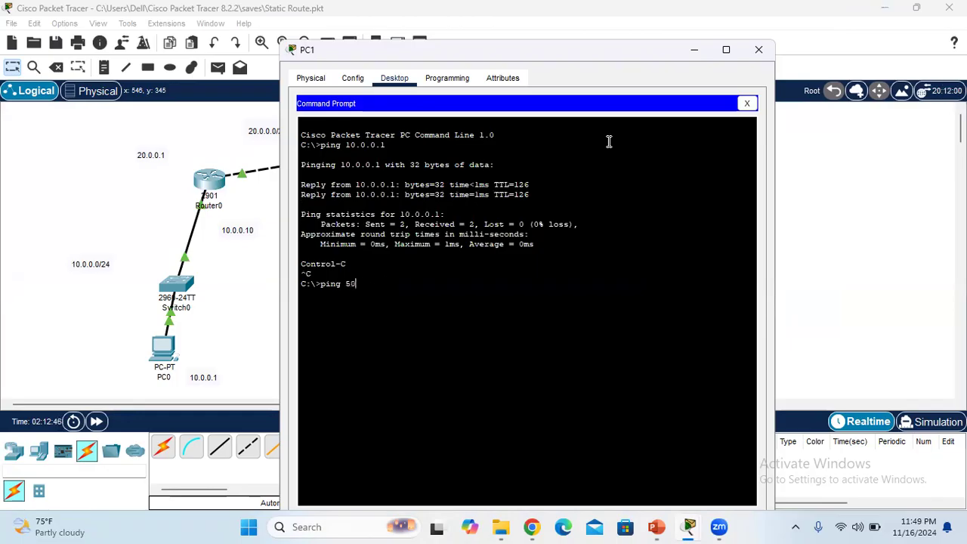
text(.0.0.1)
key(BackSpace)
text(.1)
key(Return)
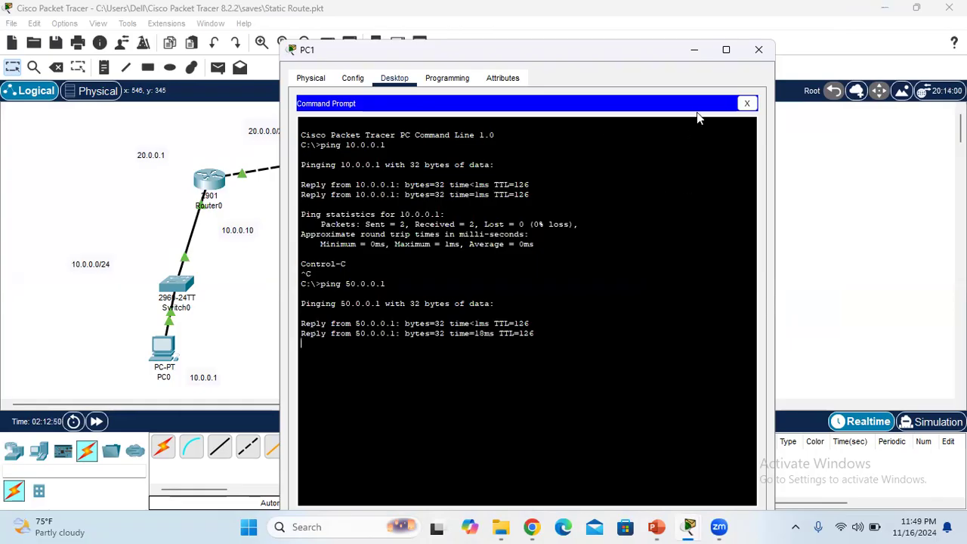
click(844, 219)
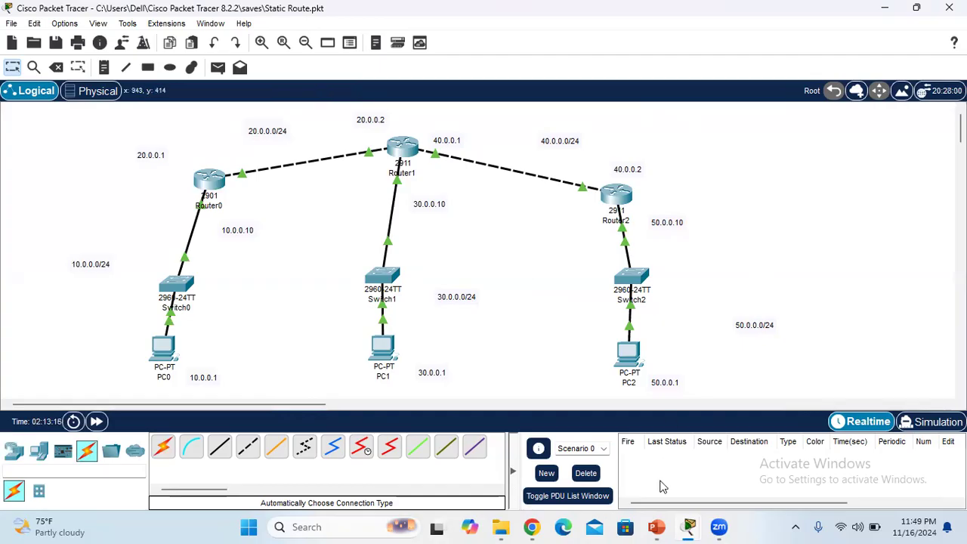
Switch to the PowerPoint presentation "SD – ALL IN ONE" and show slide 74, Default Routing, as a full-screen slide show
mouse_move(663, 525)
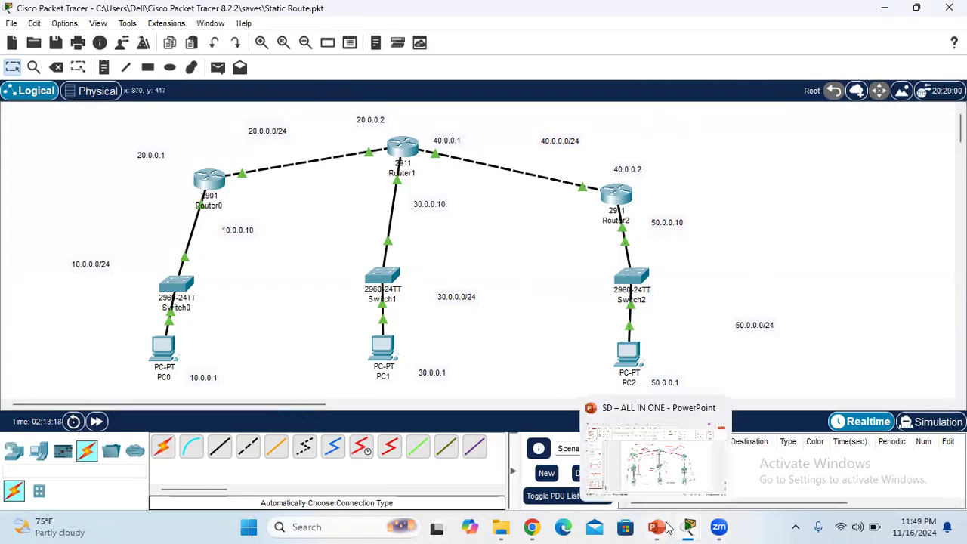
click(636, 466)
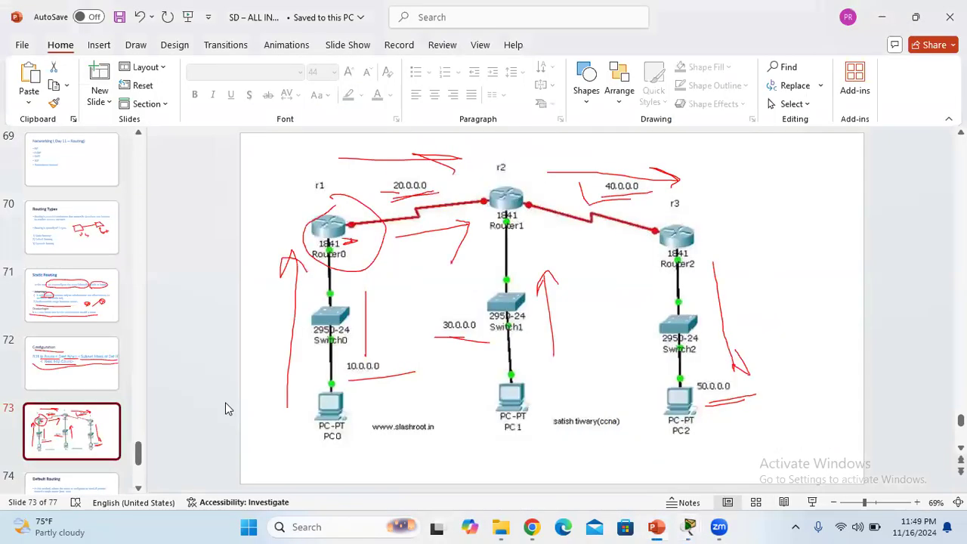
click(111, 383)
click(91, 432)
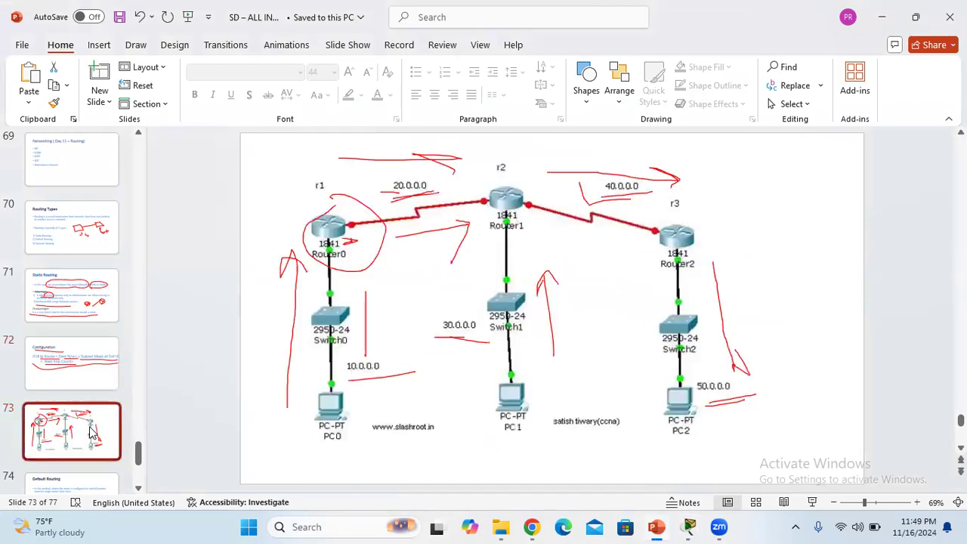
key(Down)
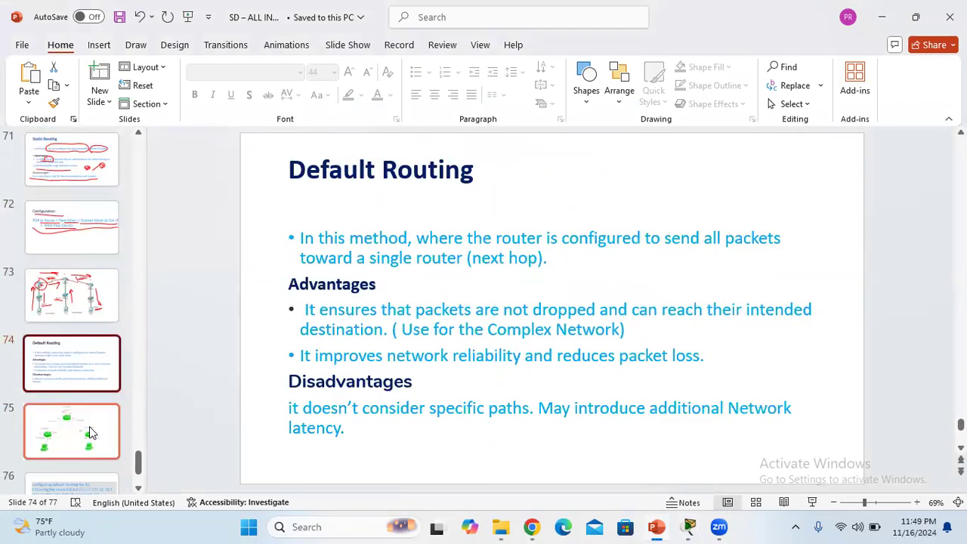
click(811, 504)
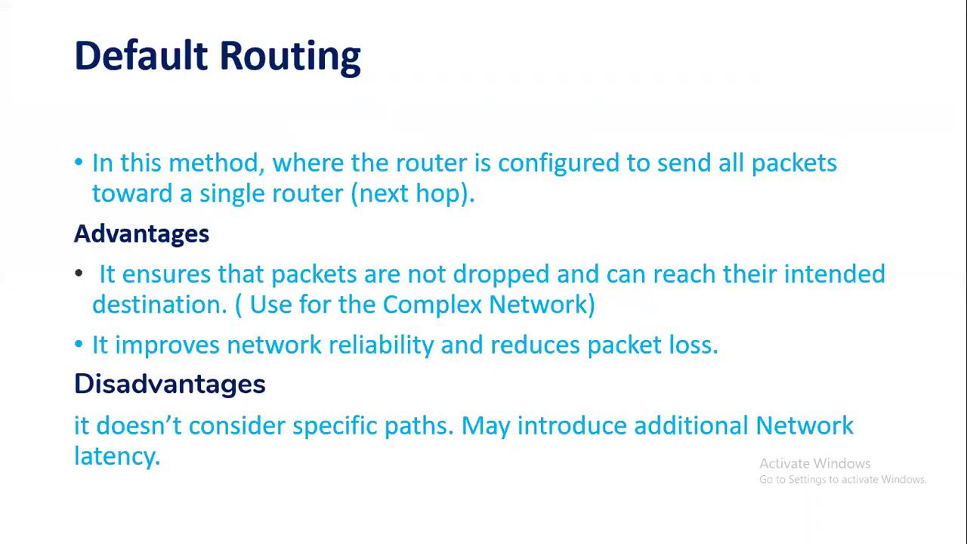